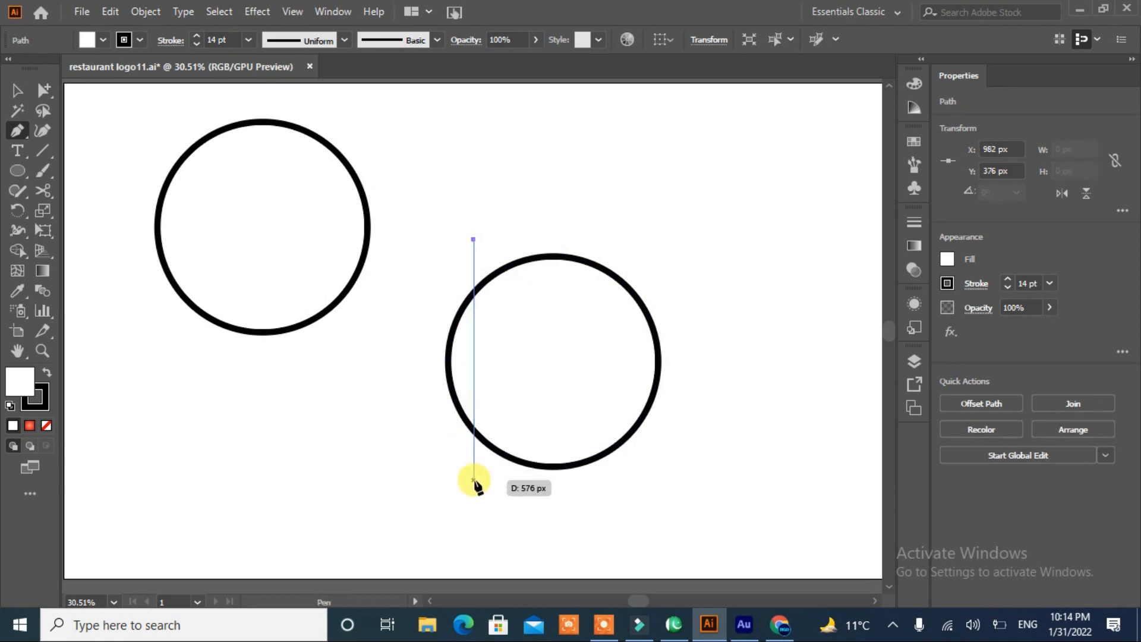
# Draw a vertical line about 606 px tall across the lower circle's left side and duplicate it rightward into six evenly spaced lines.
pyautogui.click(474, 492)
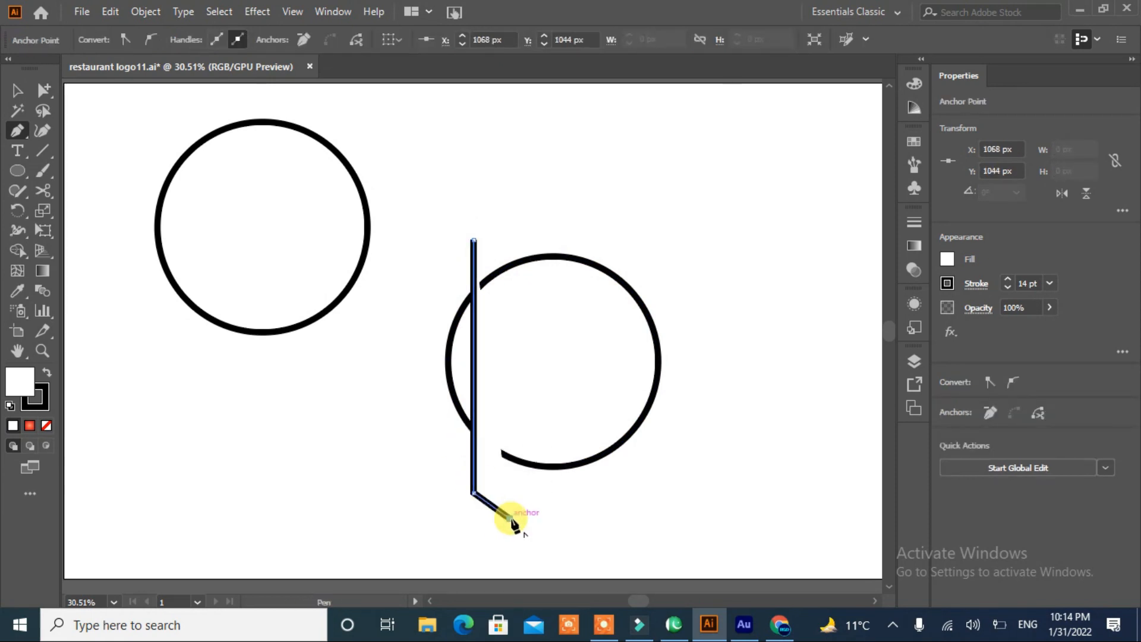
pyautogui.press('Escape')
pyautogui.press('v')
pyautogui.moveTo(472, 366); pyautogui.dragTo(503, 366)
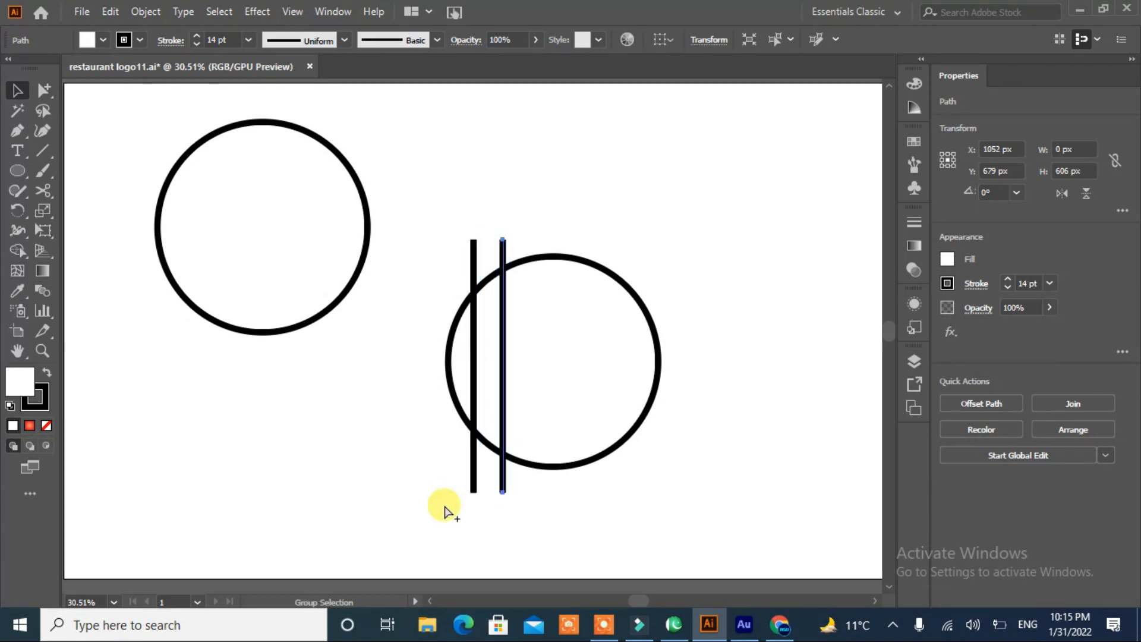
pyautogui.hotkey('ctrl', 'd')
pyautogui.hotkey('ctrl', 'd')
pyautogui.hotkey('ctrl', 'd')
# Select all six vertical lines and nudge them right to centre them on the circle.
pyautogui.moveTo(668, 469); pyautogui.dragTo(340, 490)
pyautogui.press('Right')
pyautogui.press('Right')
pyautogui.press('Right')
pyautogui.press('Right')
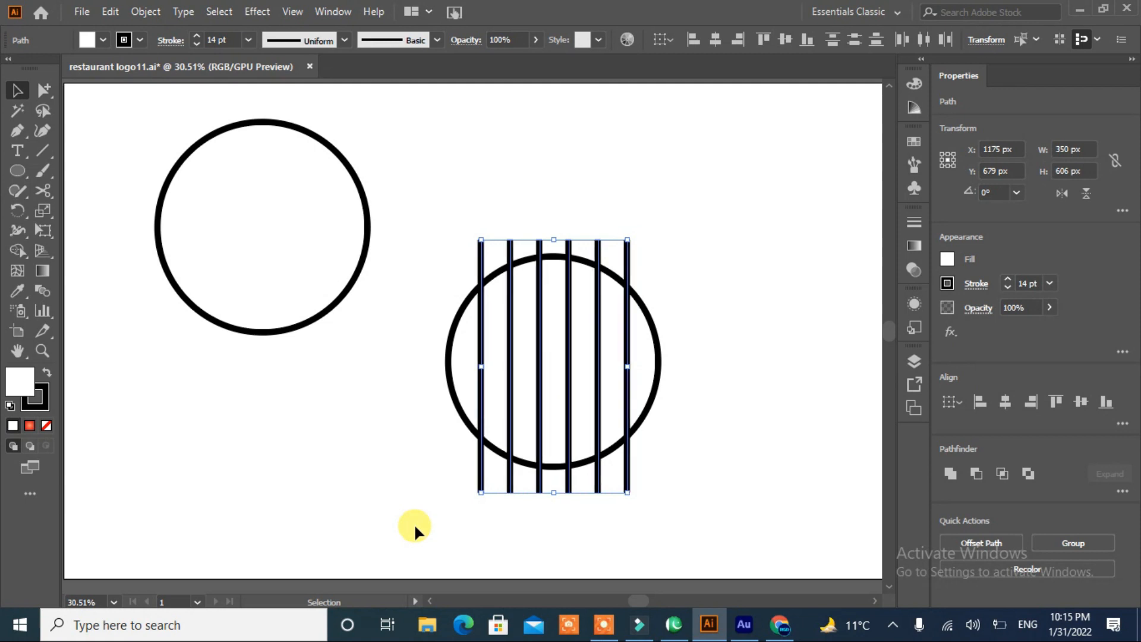
# Copy the six lines, rotate the copy 90° and place it over the circle to form a square grid.
pyautogui.moveTo(627, 284); pyautogui.dragTo(723, 279)
pyautogui.moveTo(726, 231); pyautogui.dragTo(785, 442)
pyautogui.moveTo(711, 347); pyautogui.dragTo(608, 352)
# Select the grid lines together with their circle and expand them into filled shapes.
pyautogui.moveTo(737, 212); pyautogui.dragTo(419, 479)
pyautogui.click(147, 10)
pyautogui.click(205, 204)
pyautogui.click(511, 407)
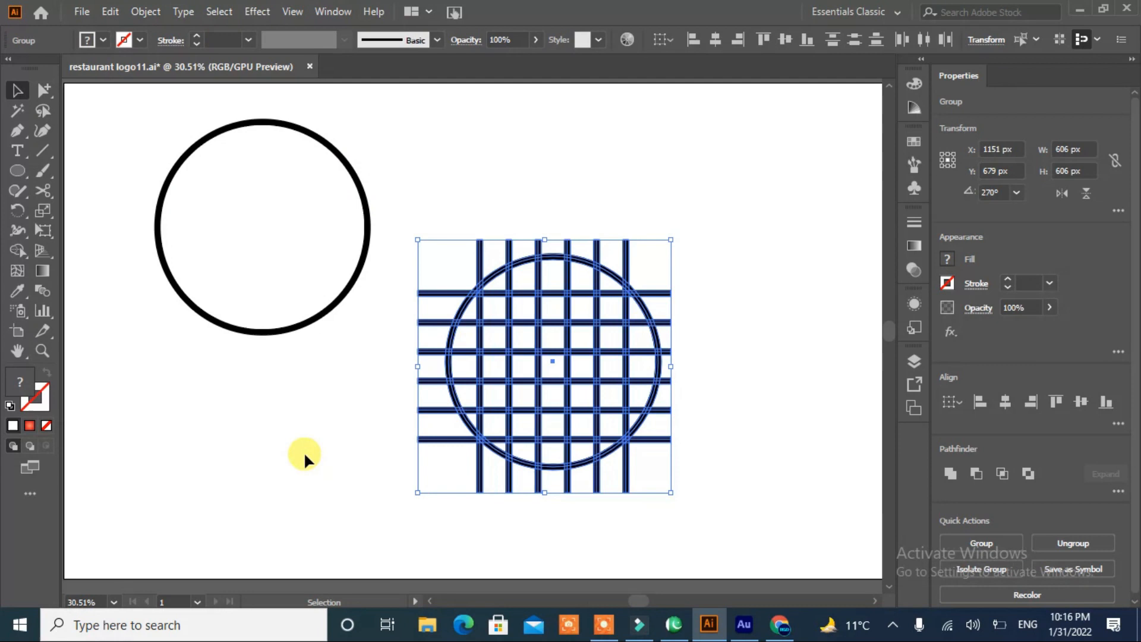
# Remove the grid line ends that stick out beyond the circle with the Shape Builder tool.
pyautogui.click(17, 250)
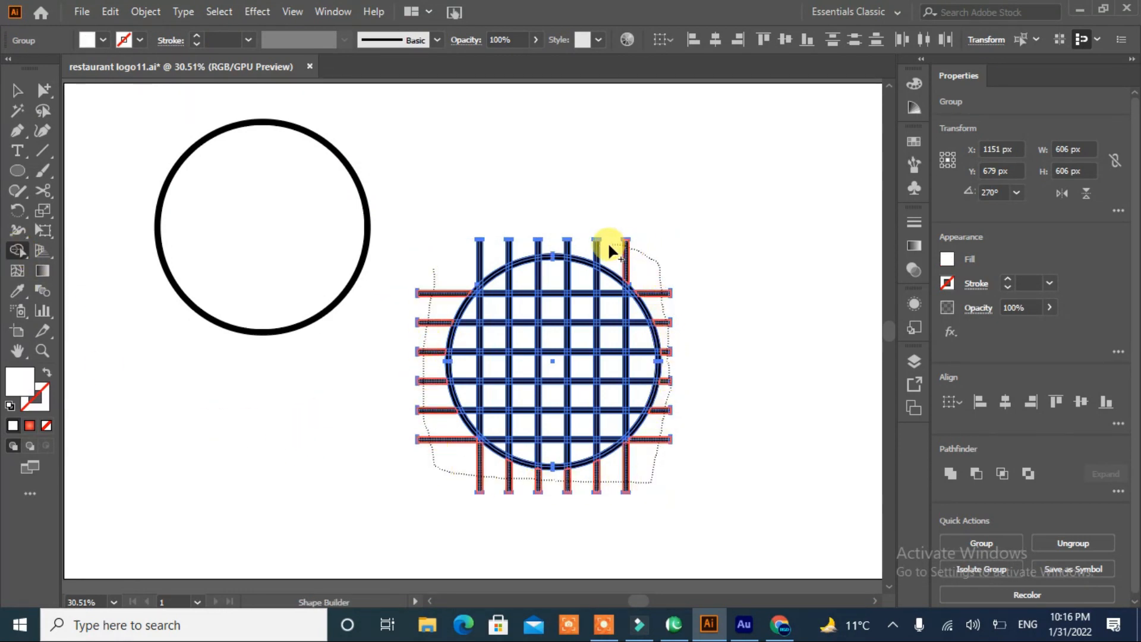
pyautogui.moveTo(487, 151); pyautogui.dragTo(662, 186)
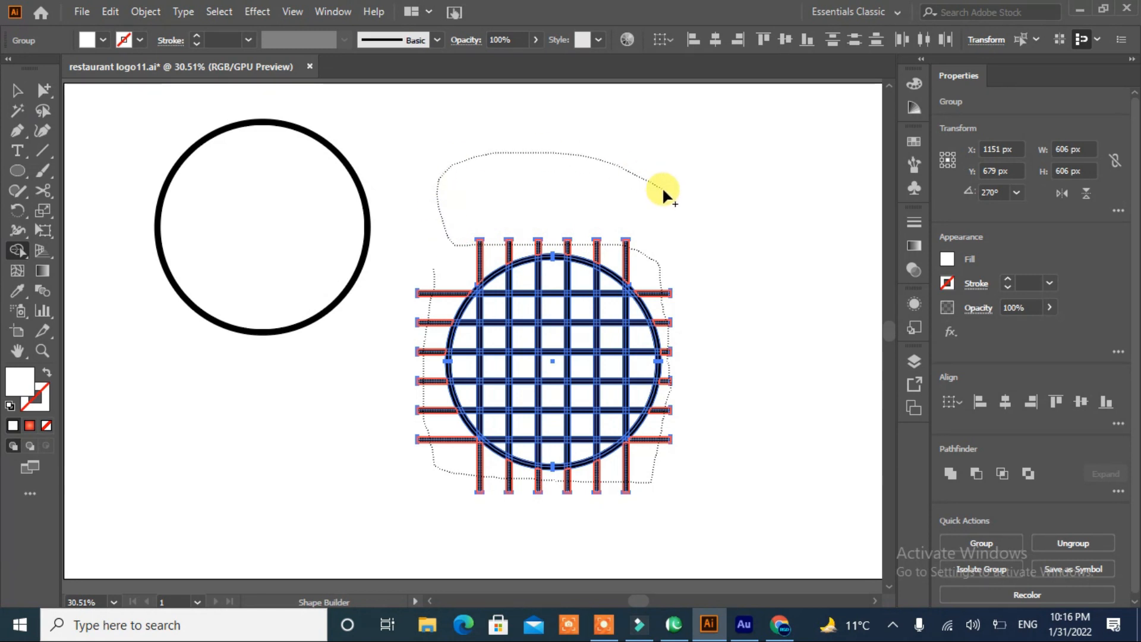
pyautogui.press('v')
pyautogui.hotkey('ctrl', '+')
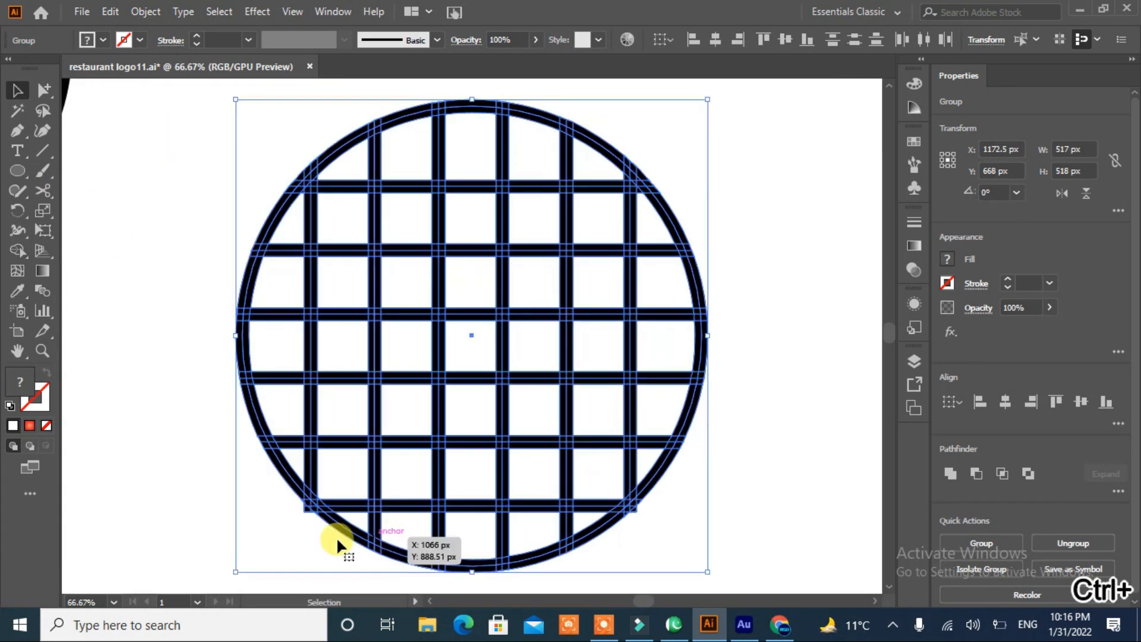
pyautogui.hotkey('shift', 'm')
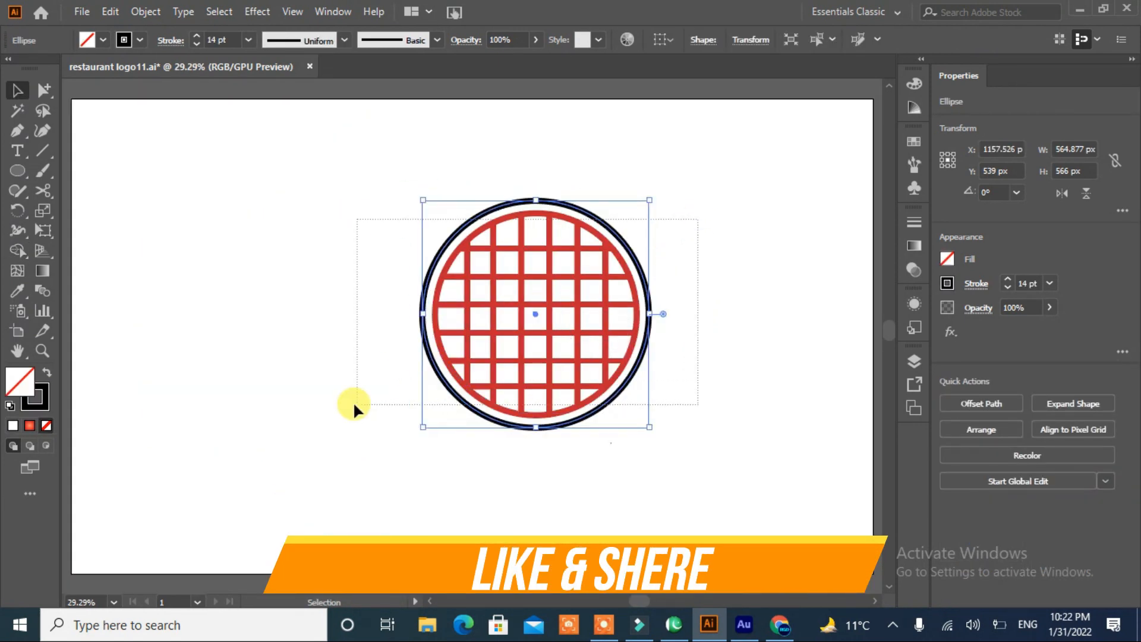
# Move the red grid circle together with its black outer ring to the artboard's upper right.
pyautogui.click(1002, 403)
pyautogui.moveTo(687, 217); pyautogui.dragTo(373, 434)
pyautogui.moveTo(462, 395); pyautogui.dragTo(671, 343)
pyautogui.click(560, 415)
# Expand the black outer ring's stroke into a filled shape.
pyautogui.click(650, 327)
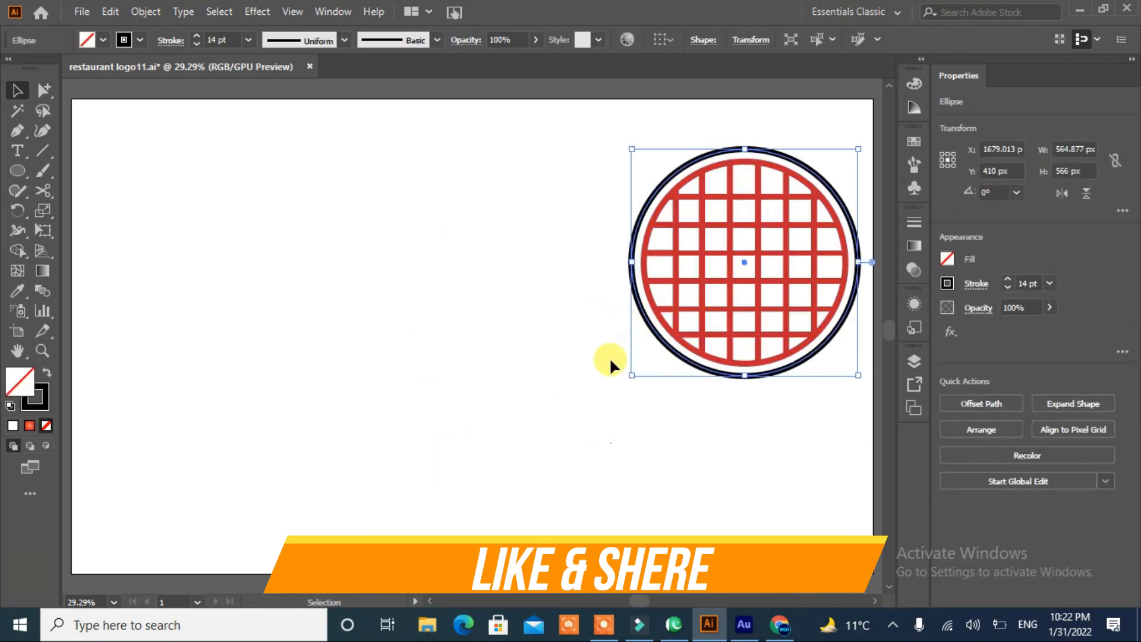
pyautogui.click(145, 11)
pyautogui.click(224, 204)
pyautogui.click(530, 429)
pyautogui.click(497, 371)
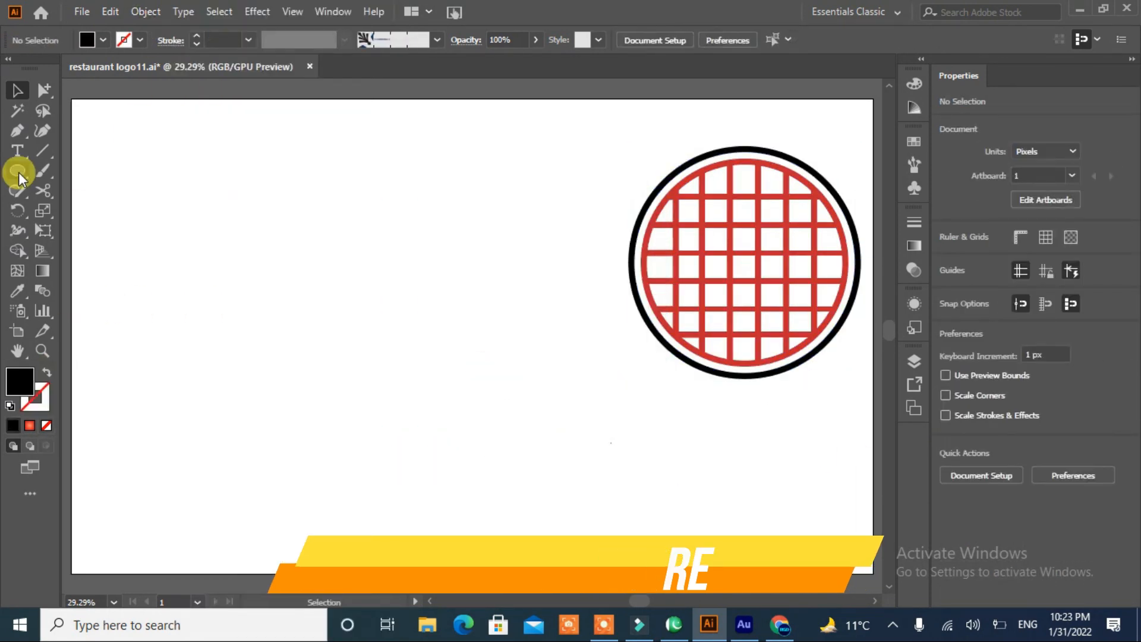
# Draw a closed black leaf with curved sides and a pointed top, about 93 by 182 px, left of the emblem with the Pen tool.
pyautogui.click(17, 131)
pyautogui.click(245, 210)
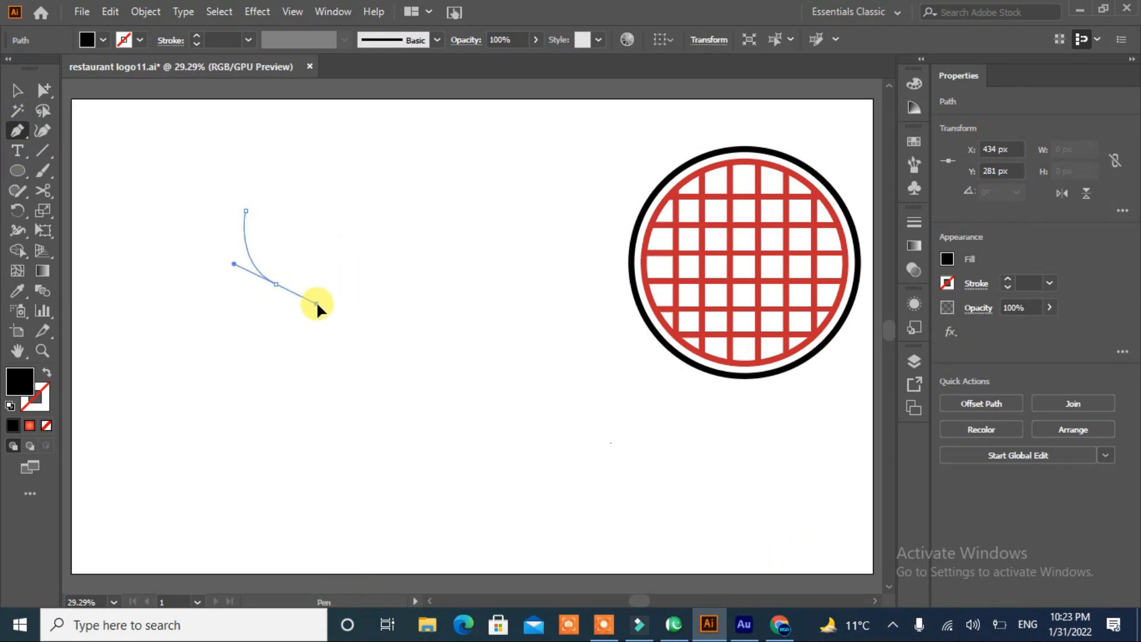
pyautogui.moveTo(319, 294); pyautogui.dragTo(320, 294)
pyautogui.click(276, 283)
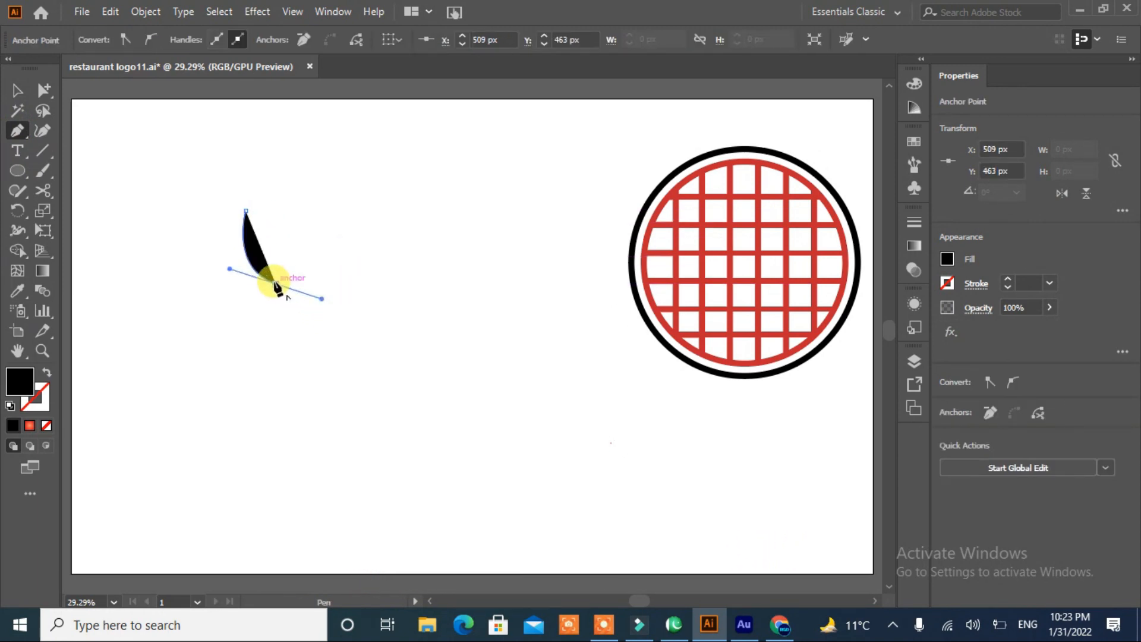
pyautogui.moveTo(246, 211)
pyautogui.mouseDown()
pyautogui.moveTo(241, 194)
pyautogui.moveTo(277, 238)
pyautogui.moveTo(246, 213)
pyautogui.mouseUp()
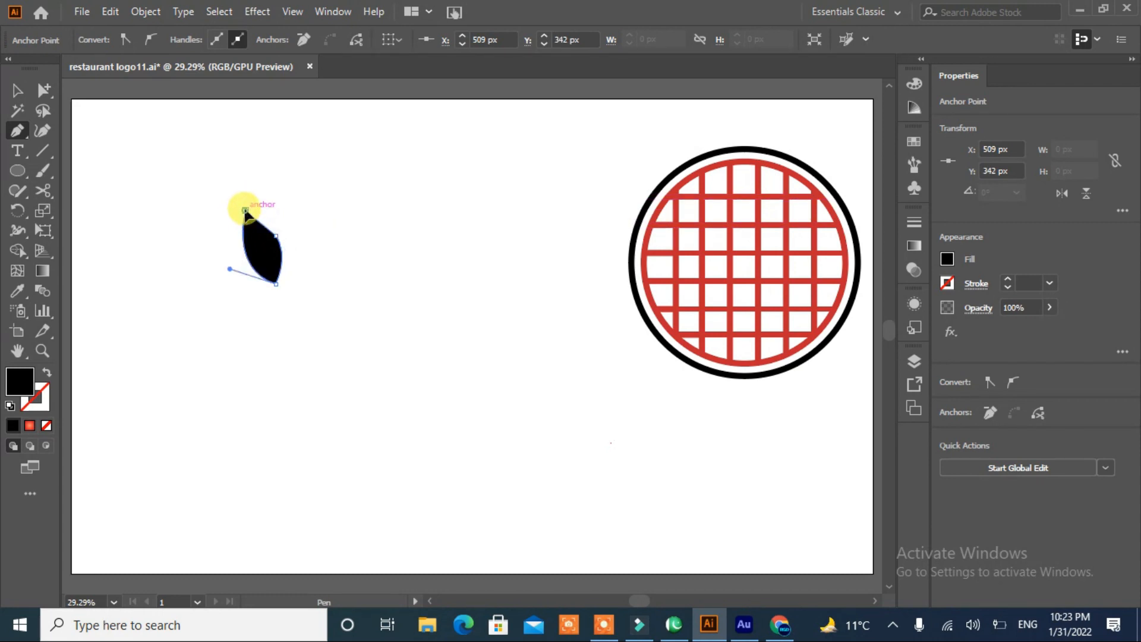
pyautogui.click(42, 90)
pyautogui.click(264, 253)
pyautogui.click(188, 344)
# Draw a curved vein line about 62 by 113 px along the middle of the leaf.
pyautogui.click(18, 138)
pyautogui.click(246, 227)
pyautogui.click(275, 279)
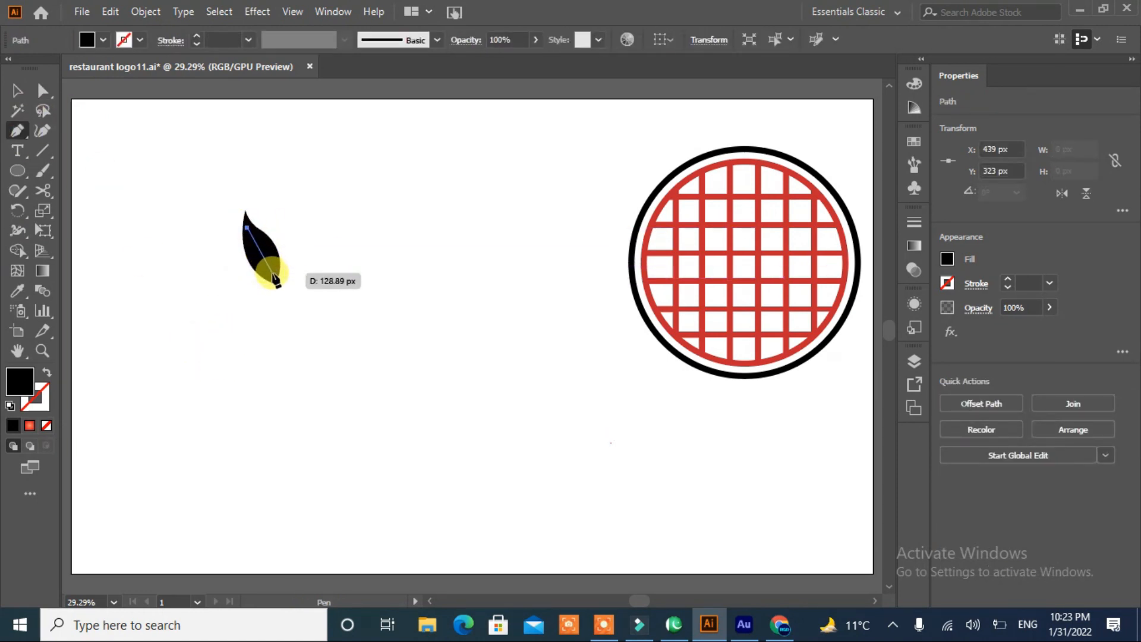
pyautogui.click(289, 336)
pyautogui.hotkey('ctrl', 'z')
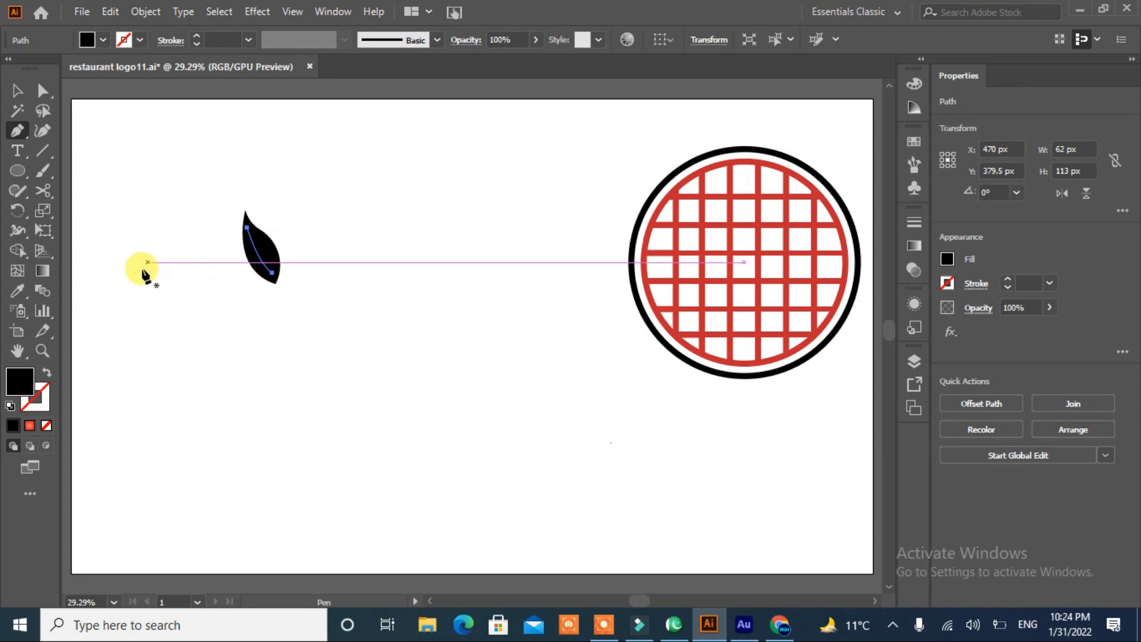
# Give the vein line a white 3 pt stroke and no fill.
pyautogui.click(195, 35)
pyautogui.click(195, 36)
pyautogui.click(195, 36)
pyautogui.click(139, 39)
pyautogui.click(34, 68)
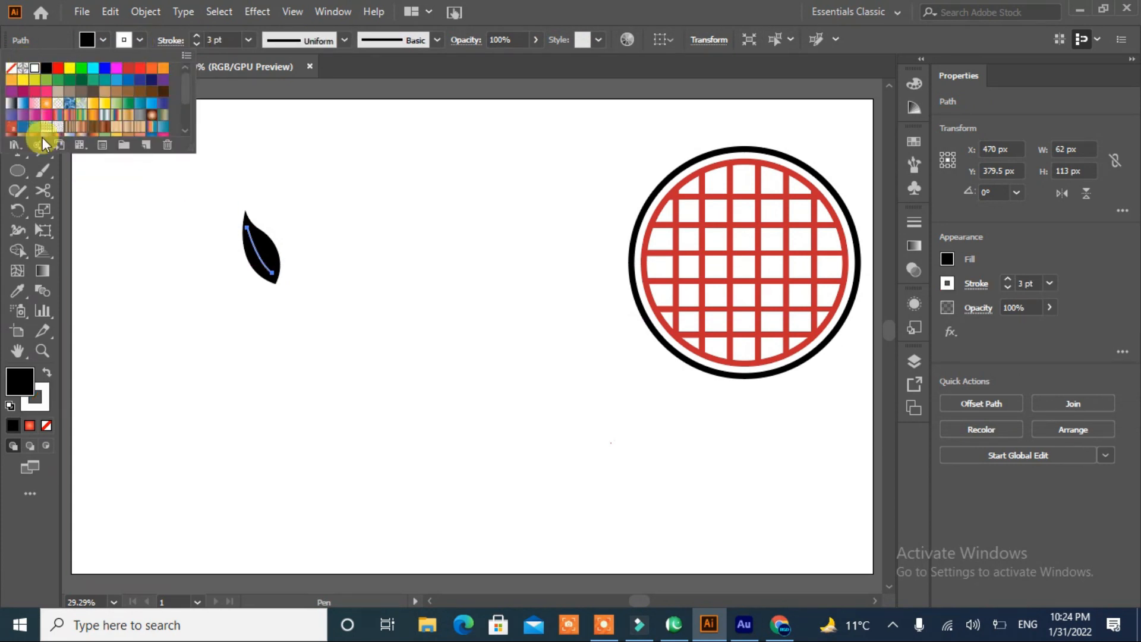
pyautogui.click(48, 426)
pyautogui.click(47, 425)
# Apply the width profile tapered at both ends to the vein and set its stroke weight to 6 pt.
pyautogui.click(197, 36)
pyautogui.click(197, 36)
pyautogui.click(197, 36)
pyautogui.click(197, 36)
pyautogui.click(196, 35)
pyautogui.click(312, 40)
pyautogui.click(304, 95)
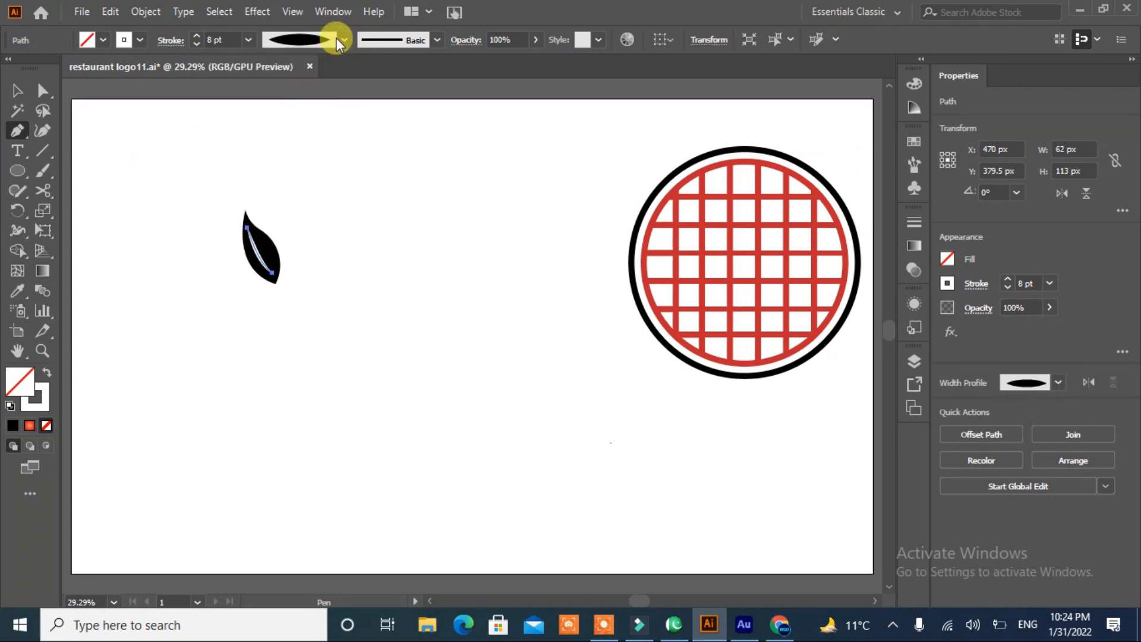
pyautogui.click(196, 44)
pyautogui.click(197, 43)
# Expand the vein's appearance and subtract it from the leaf to cut out its shape.
pyautogui.click(17, 90)
pyautogui.click(237, 408)
pyautogui.click(269, 269)
pyautogui.click(145, 12)
pyautogui.click(216, 220)
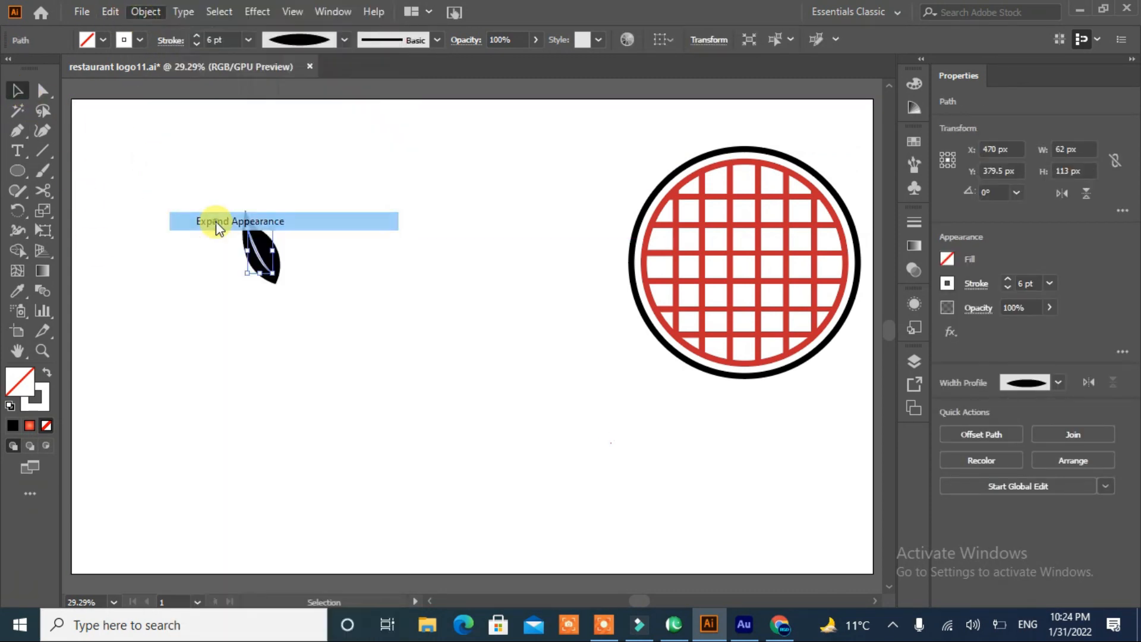
pyautogui.click(976, 473)
# Move the leaf to the artboard's lower left and group it with a horizontally mirrored copy placed beside it.
pyautogui.moveTo(277, 276); pyautogui.dragTo(208, 406)
pyautogui.rightClick(208, 406)
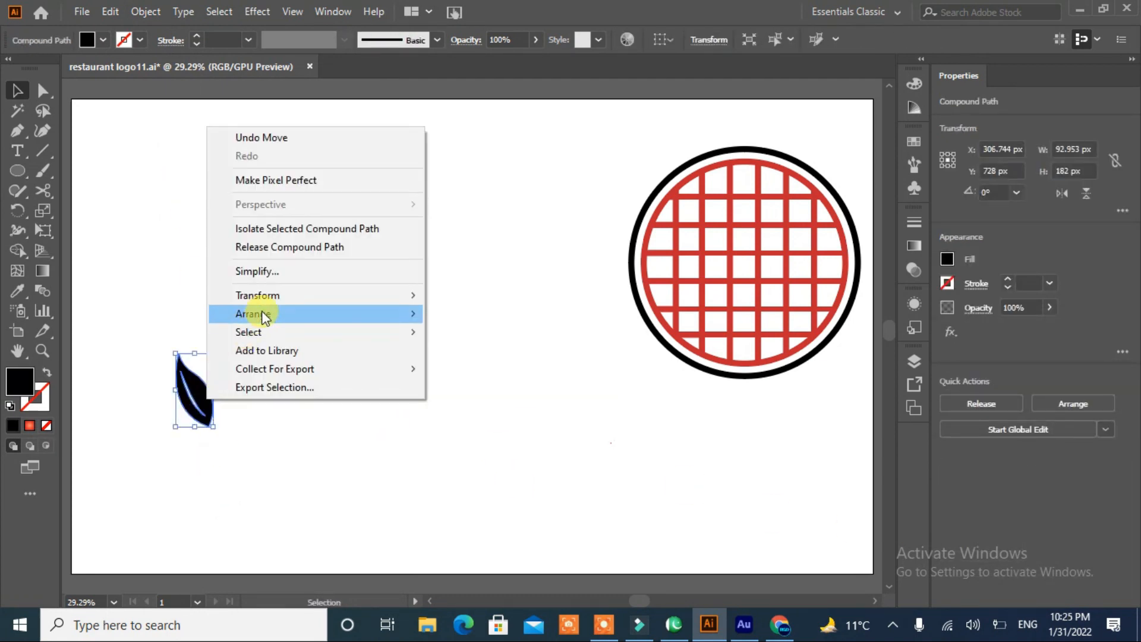
pyautogui.moveTo(315, 307)
pyautogui.click(529, 372)
pyautogui.click(471, 410)
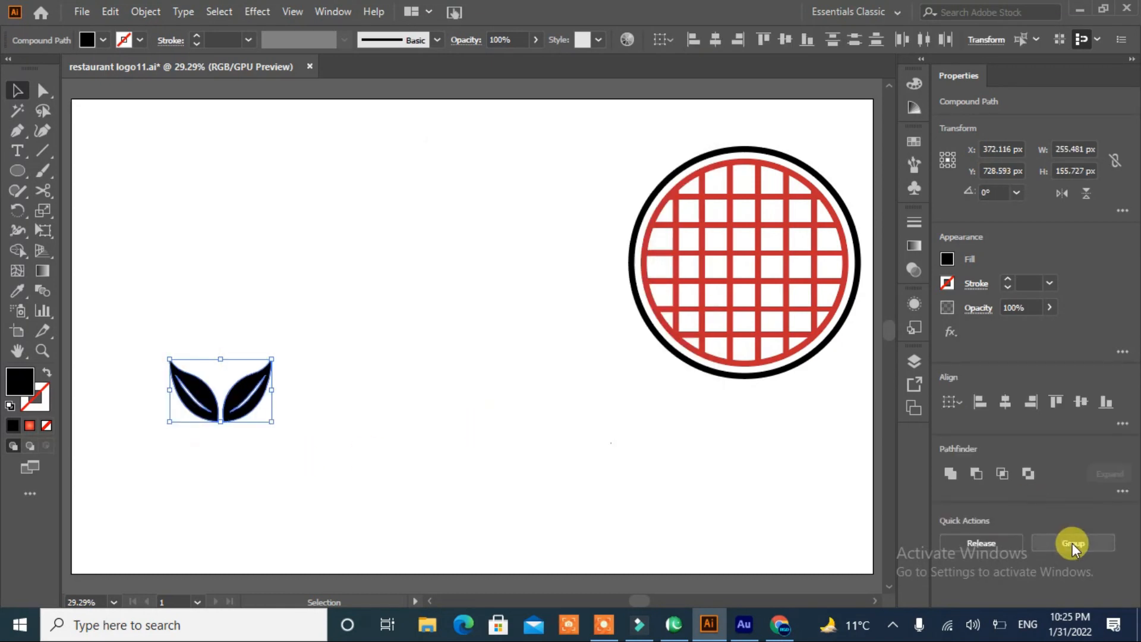
pyautogui.click(1072, 544)
# Duplicate the leaf pair upward repeatedly at equal spacing to build a stalk of nine pairs.
pyautogui.moveTo(236, 404); pyautogui.dragTo(238, 362)
pyautogui.click(281, 446)
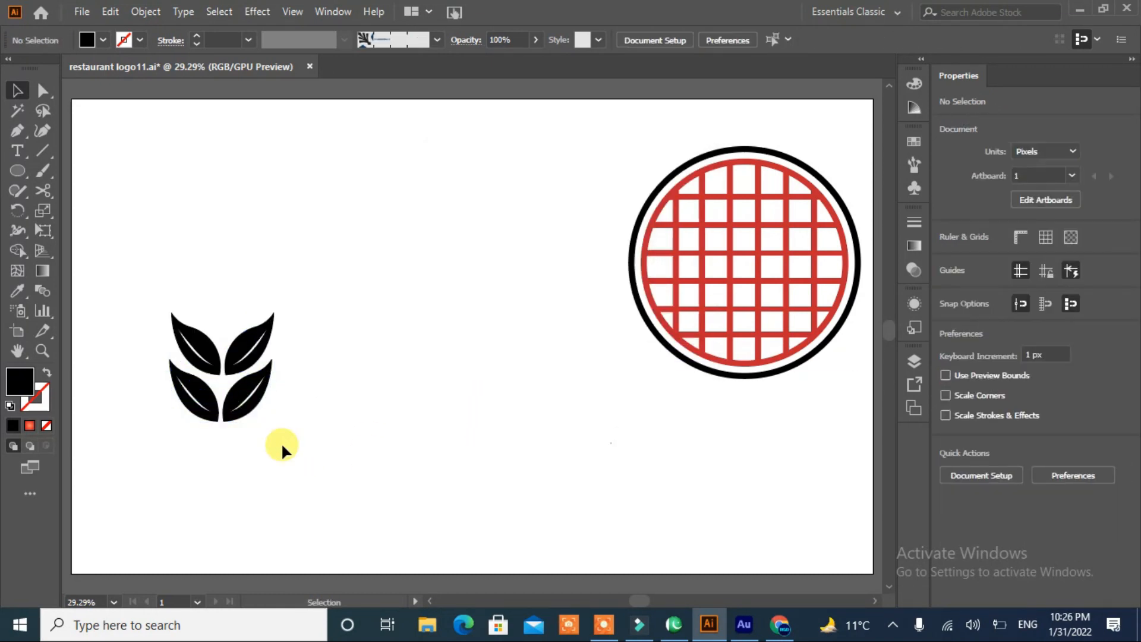
pyautogui.hotkey('ctrl', 'd')
pyautogui.click(248, 344)
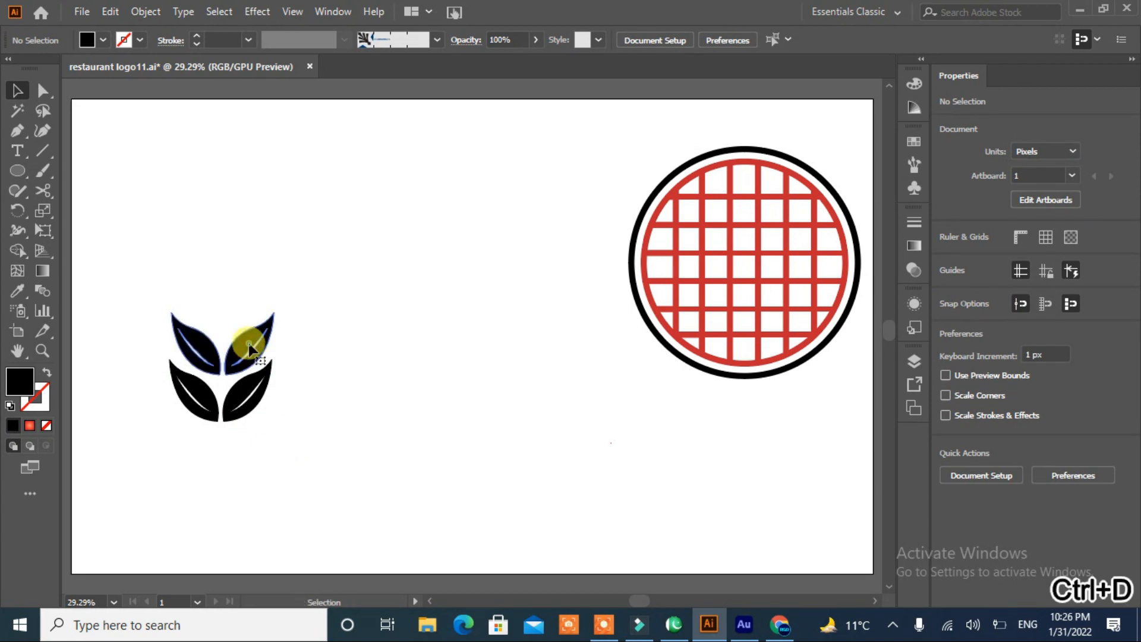
pyautogui.hotkey('ctrl', 'd')
pyautogui.hotkey('ctrl', 'd')
pyautogui.hotkey('ctrl', 'd')
pyautogui.hotkey('ctrl', 'd')
pyautogui.hotkey('ctrl', 'd')
pyautogui.hotkey('ctrl', 'd')
pyautogui.hotkey('ctrl', 'd')
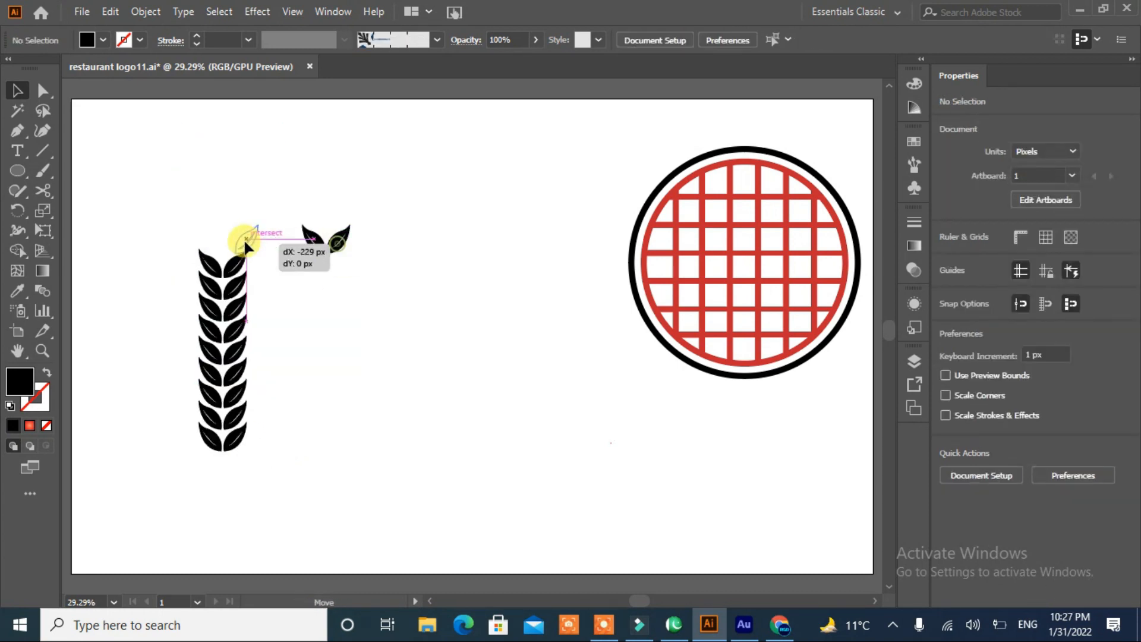
# Place a single upright leaf on top of the stalk and nudge it right and down to fit between the top pair.
pyautogui.moveTo(241, 232); pyautogui.dragTo(225, 249)
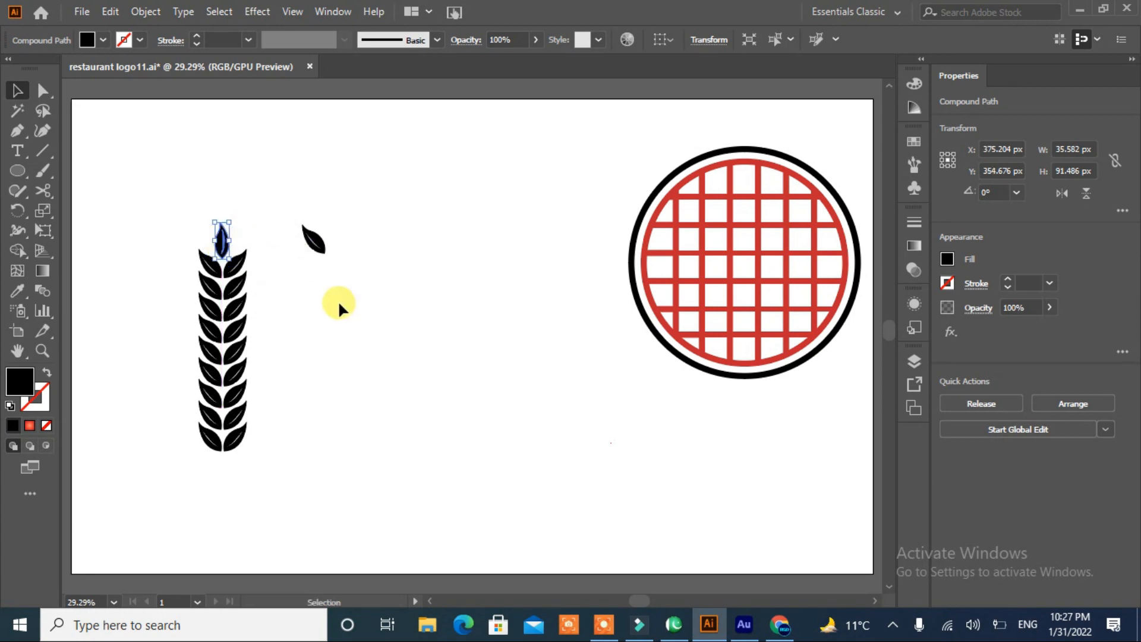
pyautogui.press('Right')
pyautogui.press('Right')
pyautogui.press('Down')
pyautogui.press('Down')
pyautogui.press('Down')
pyautogui.press('Down')
pyautogui.press('Down')
pyautogui.press('Down')
pyautogui.press('Down')
pyautogui.press('Down')
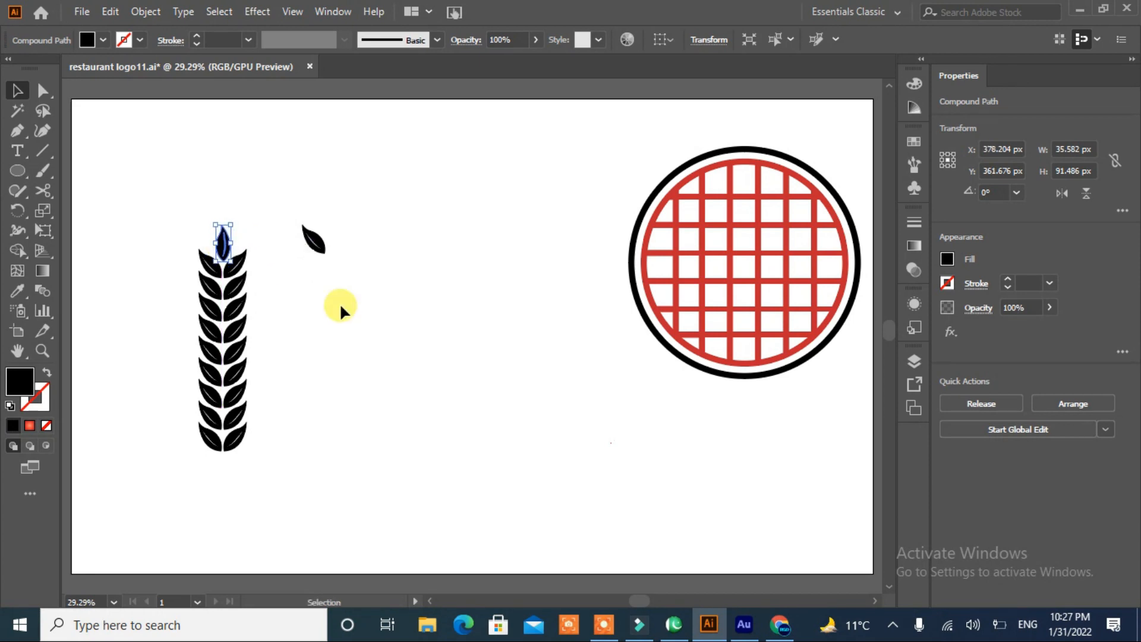
# Delete the leftover single leaf beside the stalk.
pyautogui.click(340, 302)
pyautogui.click(313, 241)
pyautogui.press('Delete')
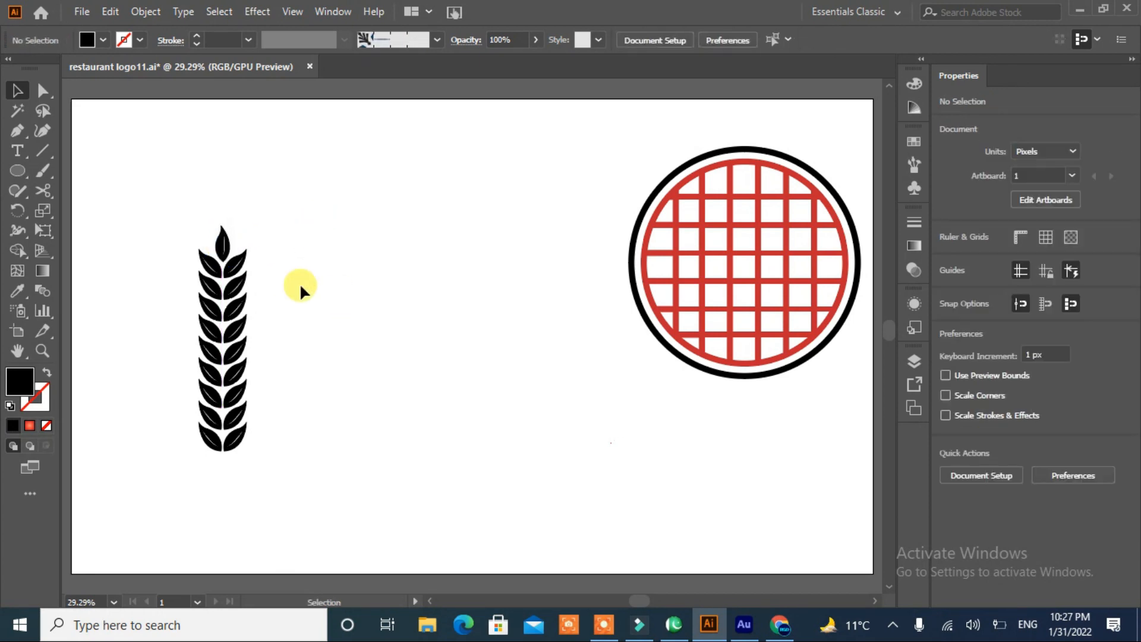
# Rotate the whole leaf stalk 90° clockwise and place it horizontally near the artboard's upper-left corner.
pyautogui.moveTo(273, 202); pyautogui.dragTo(176, 489)
pyautogui.moveTo(248, 217); pyautogui.dragTo(347, 357)
pyautogui.moveTo(242, 344)
pyautogui.mouseDown()
pyautogui.moveTo(234, 163)
pyautogui.moveTo(230, 148)
pyautogui.moveTo(215, 152)
pyautogui.moveTo(716, 190)
pyautogui.mouseUp()
pyautogui.rightClick(230, 148)
pyautogui.click(244, 299)
# Create a new Art Brush from the horizontal leaf stalk.
pyautogui.click(915, 169)
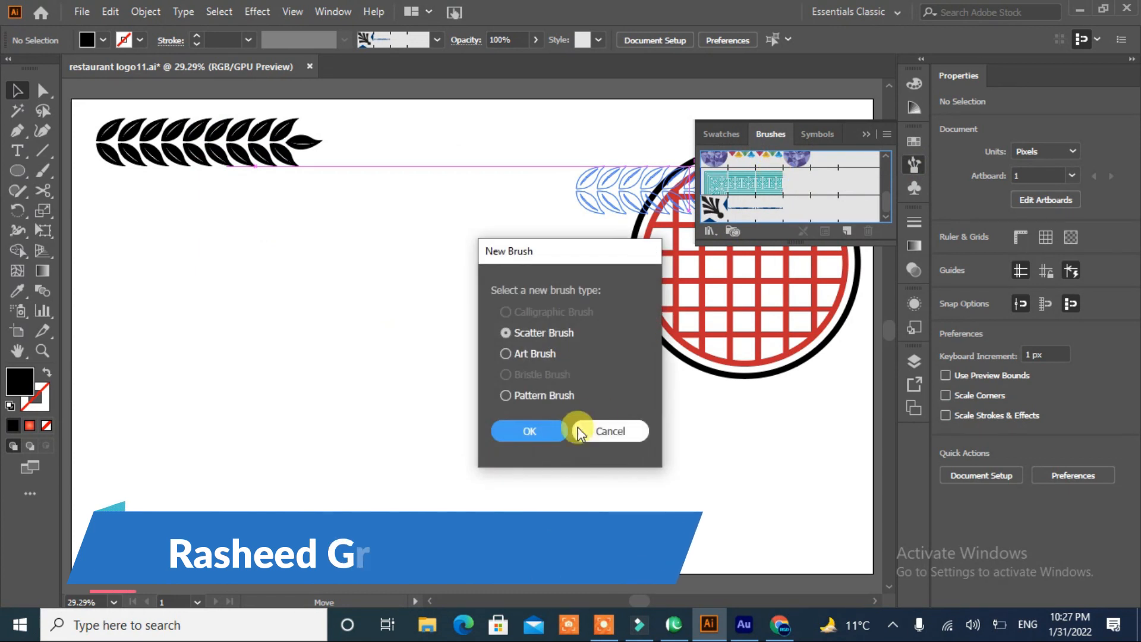
pyautogui.click(520, 438)
pyautogui.click(668, 533)
pyautogui.click(423, 343)
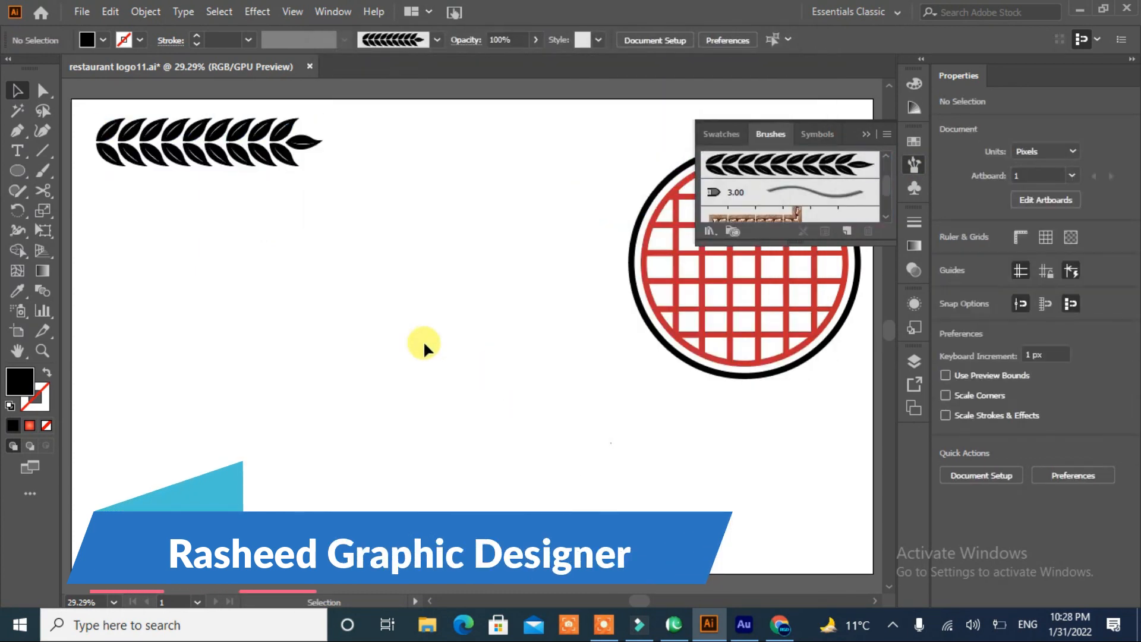
# Delete the original leaf stalk artwork and move the ringed grid emblem to the artboard's left half.
pyautogui.moveTo(353, 125); pyautogui.dragTo(116, 201)
pyautogui.press('Delete')
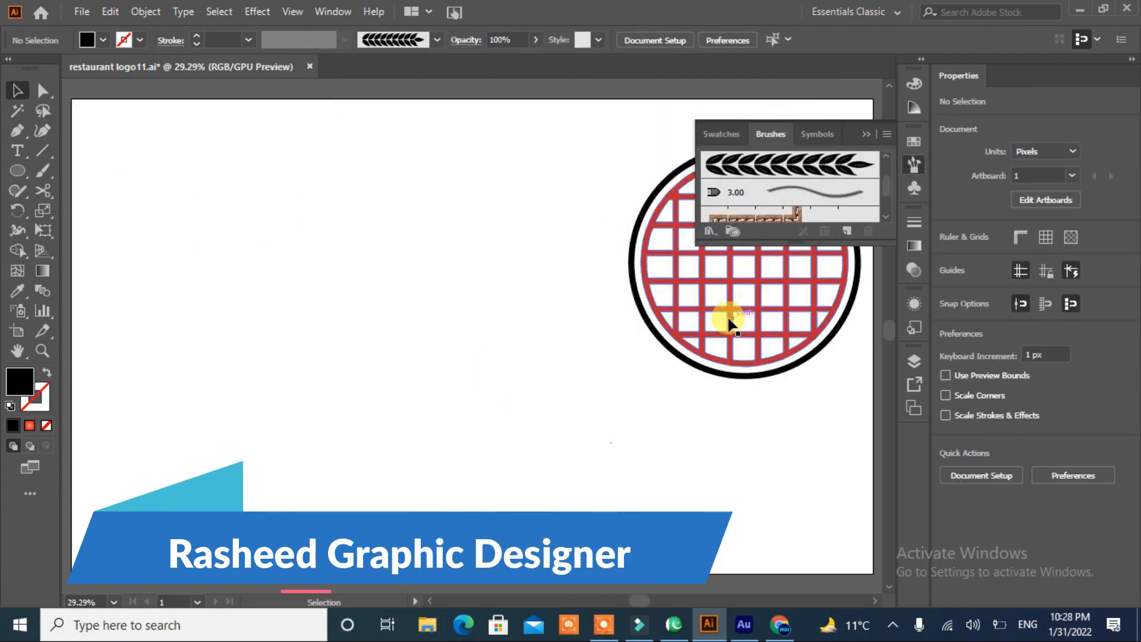
pyautogui.moveTo(657, 318); pyautogui.dragTo(296, 336)
pyautogui.click(625, 359)
# Draw a circle about 673 px in diameter over the emblem, with a black stroke and no fill.
pyautogui.click(17, 171)
pyautogui.moveTo(250, 200)
pyautogui.mouseDown()
pyautogui.moveTo(278, 262)
pyautogui.moveTo(514, 452)
pyautogui.moveTo(517, 466)
pyautogui.mouseUp()
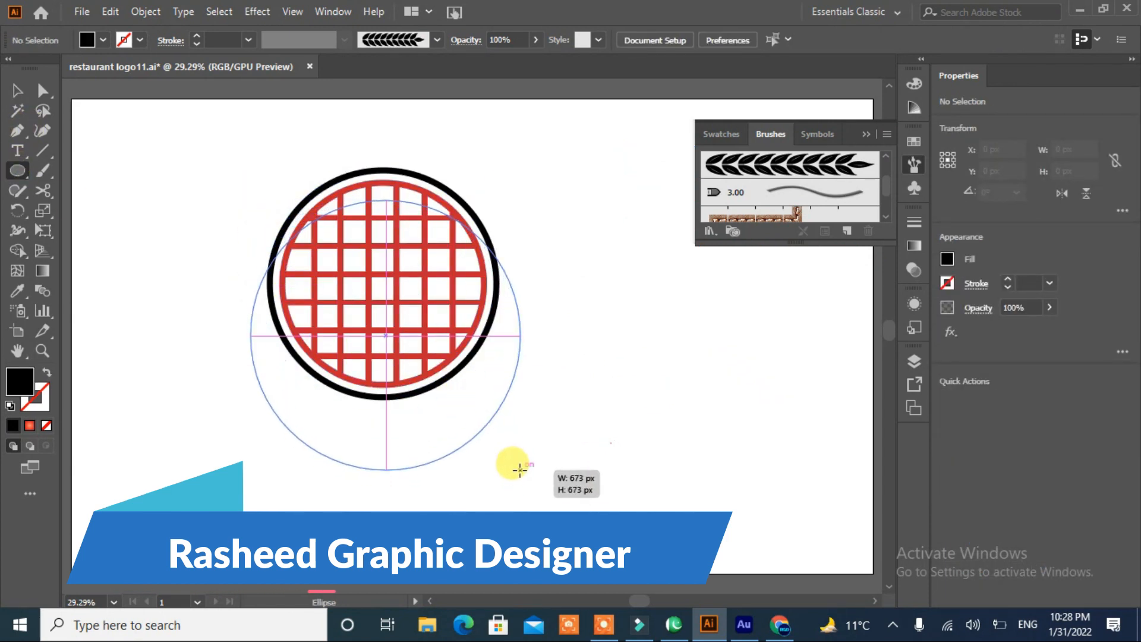
pyautogui.click(47, 372)
# Enlarge the new circle to about 713 px and centre it around the emblem, nudging it upward.
pyautogui.moveTo(385, 336); pyautogui.dragTo(380, 284)
pyautogui.moveTo(517, 418); pyautogui.dragTo(525, 444)
pyautogui.press('Up')
pyautogui.press('Up')
pyautogui.press('Up')
pyautogui.press('Up')
pyautogui.press('Up')
pyautogui.press('Up')
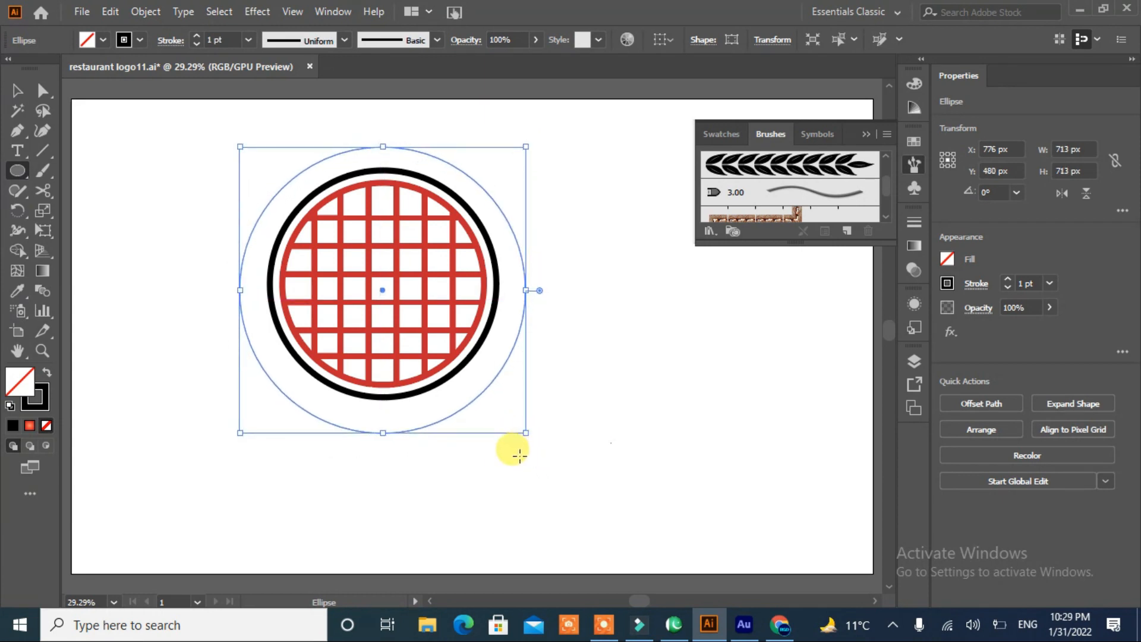
# Cut the outer circle at four diagonal points with the Scissors tool to split it into top, bottom and two side arcs.
pyautogui.click(47, 192)
pyautogui.click(289, 394)
pyautogui.click(472, 399)
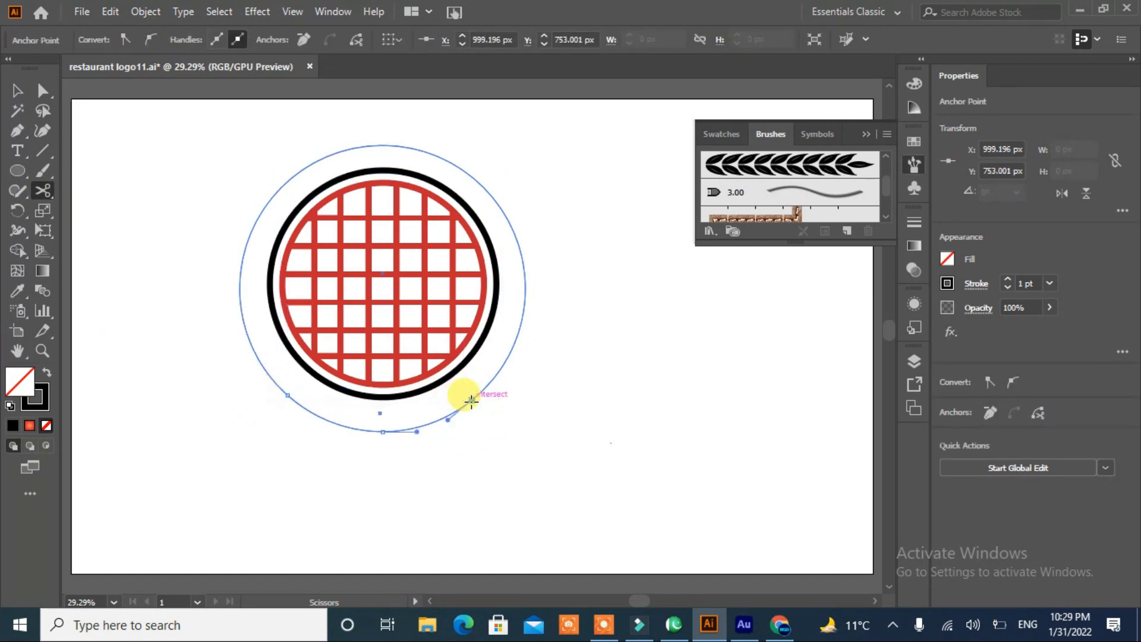
pyautogui.click(475, 179)
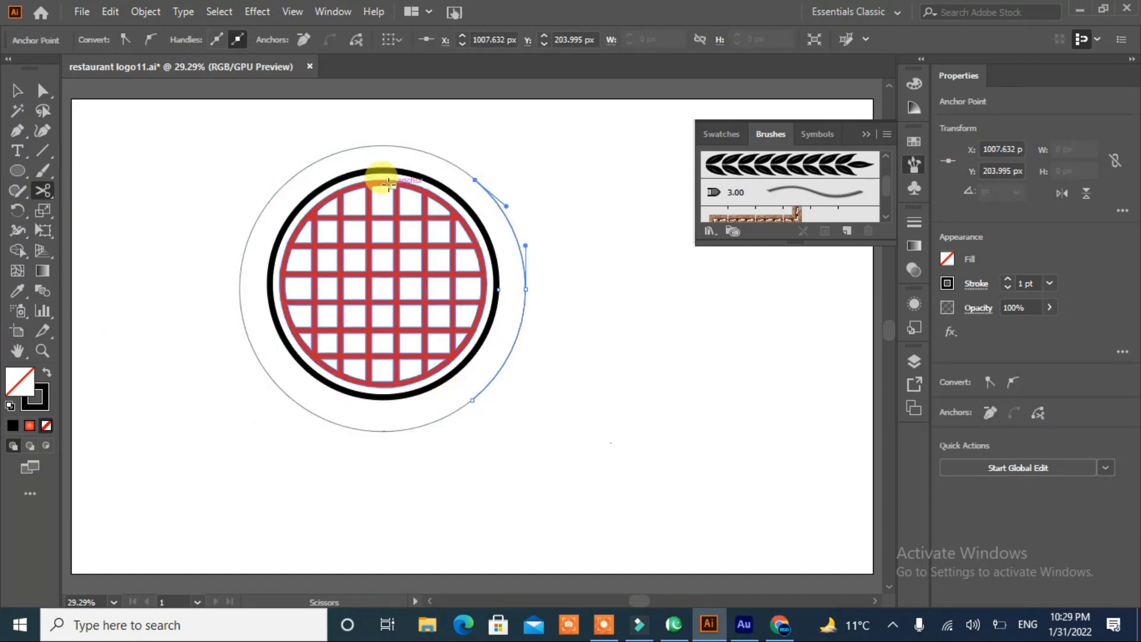
pyautogui.click(285, 178)
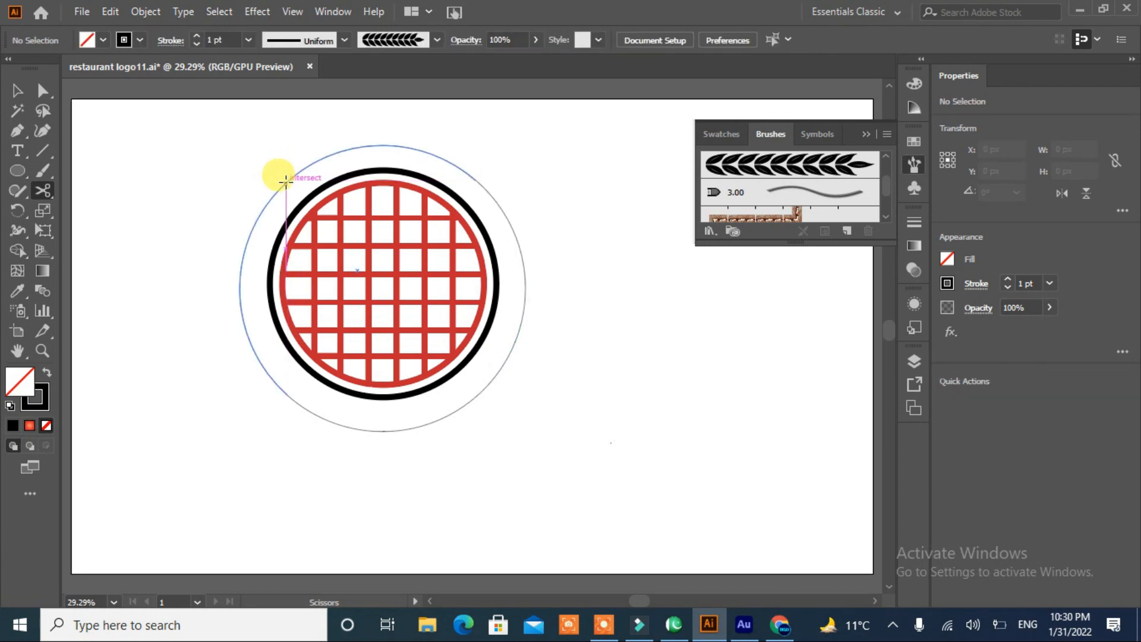
# Delete the top and bottom arcs of the cut outer circle, keeping only the two side arcs.
pyautogui.click(42, 90)
pyautogui.click(173, 243)
pyautogui.click(356, 149)
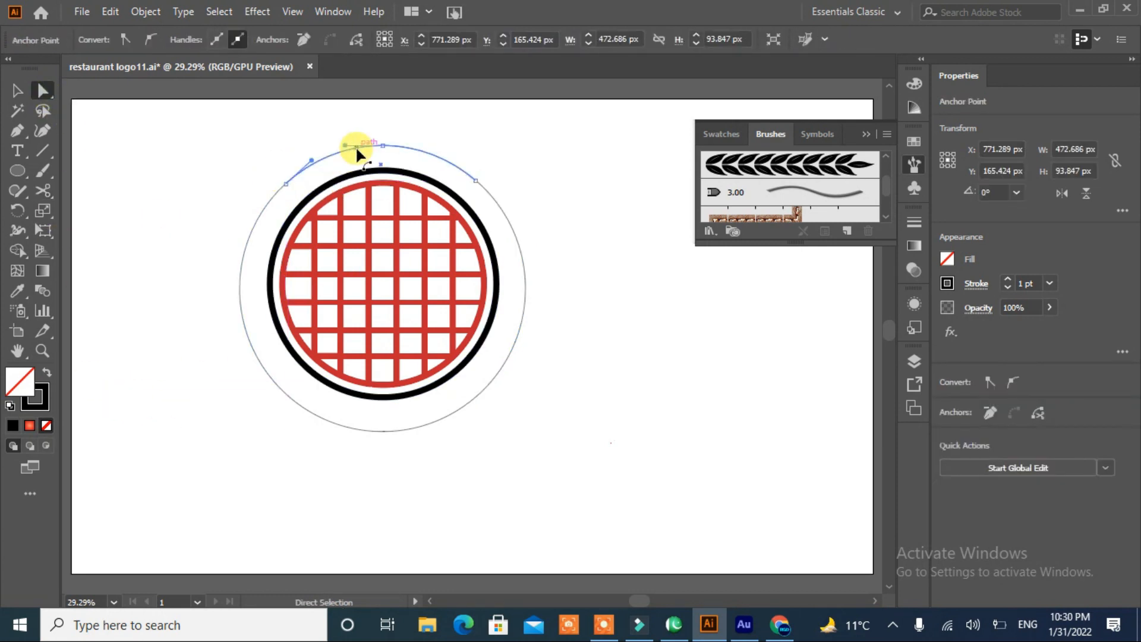
pyautogui.press('Delete')
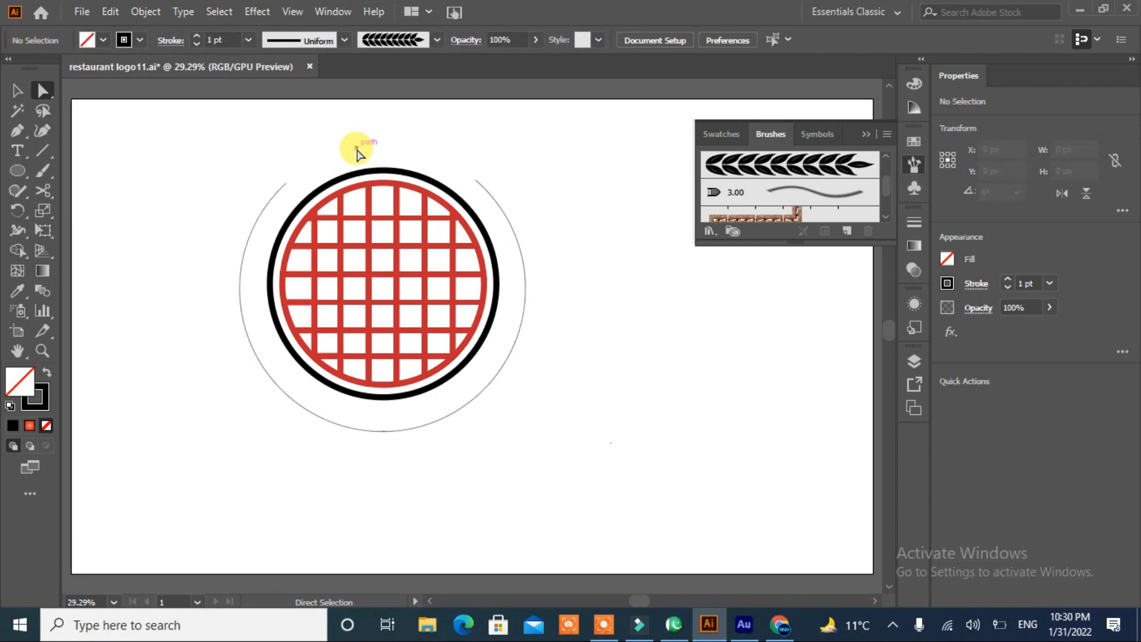
pyautogui.click(376, 431)
pyautogui.press('Delete')
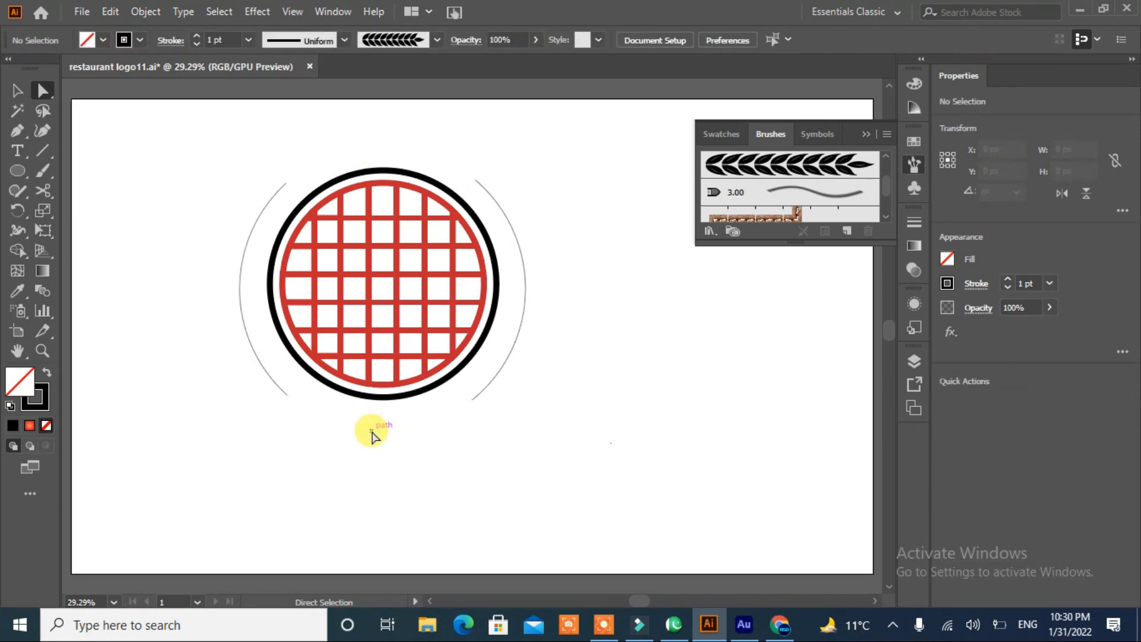
# Apply the custom leaf brush to the left and right side arcs around the emblem.
pyautogui.click(288, 394)
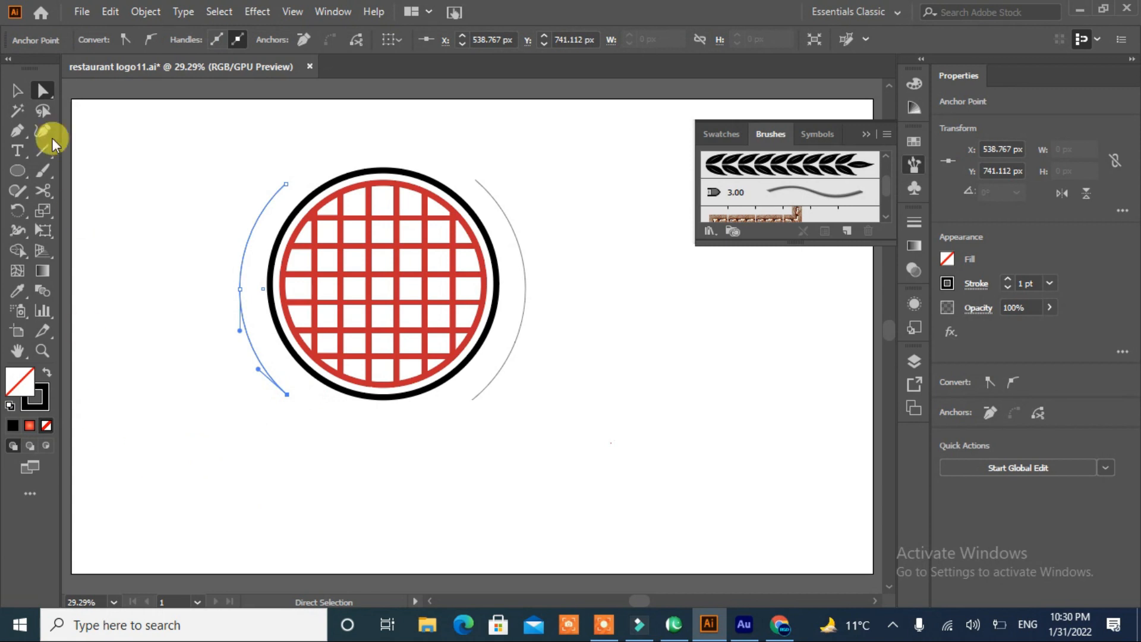
pyautogui.click(749, 175)
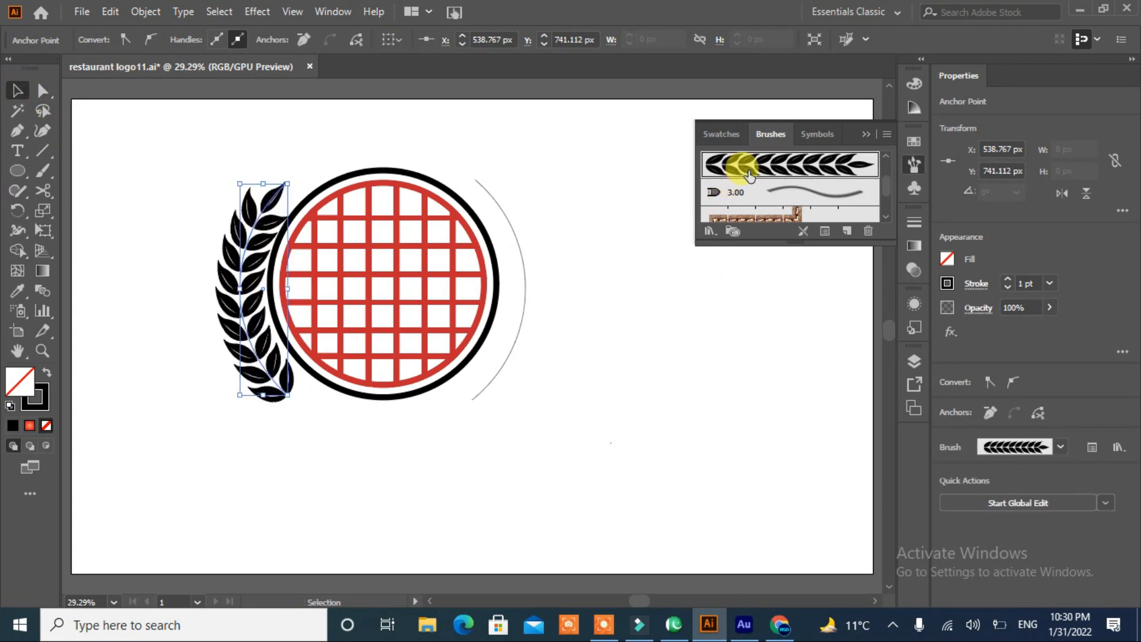
pyautogui.click(479, 394)
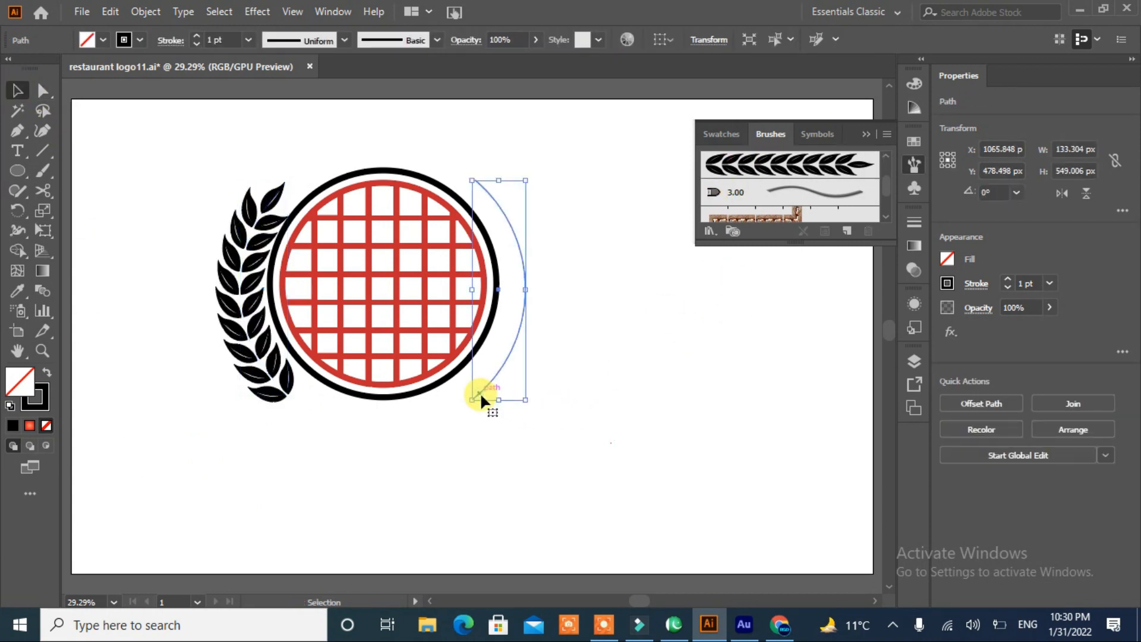
pyautogui.click(778, 172)
pyautogui.press('p')
pyautogui.click(473, 181)
pyautogui.moveTo(473, 181); pyautogui.dragTo(440, 164)
pyautogui.hotkey('ctrl', 'z')
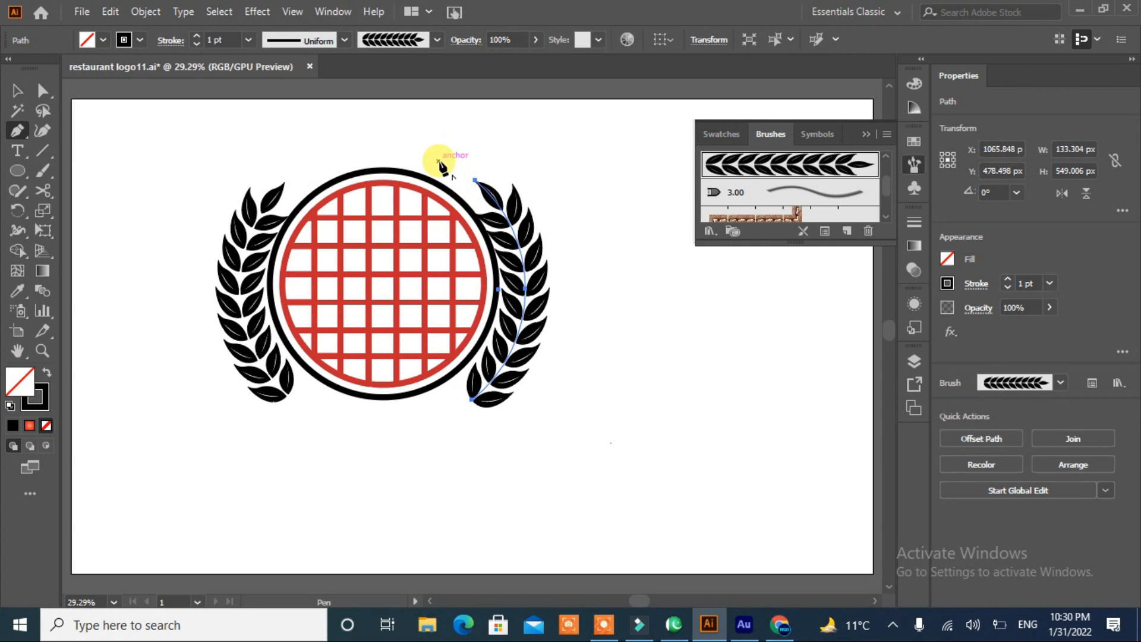
# Delete the leaf branch on the emblem's right side.
pyautogui.click(18, 92)
pyautogui.click(160, 211)
pyautogui.click(254, 234)
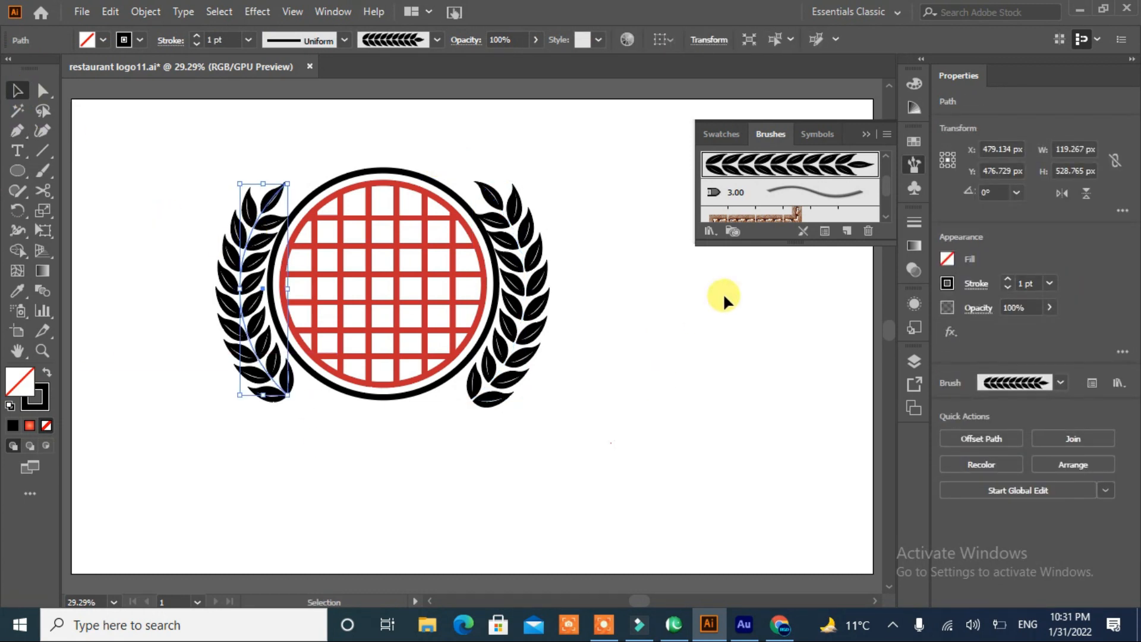
pyautogui.click(523, 323)
pyautogui.press('Delete')
# Taper the left leaf branch with the Width tool, widening its lower end to about 1.1 pt.
pyautogui.click(273, 368)
pyautogui.click(18, 230)
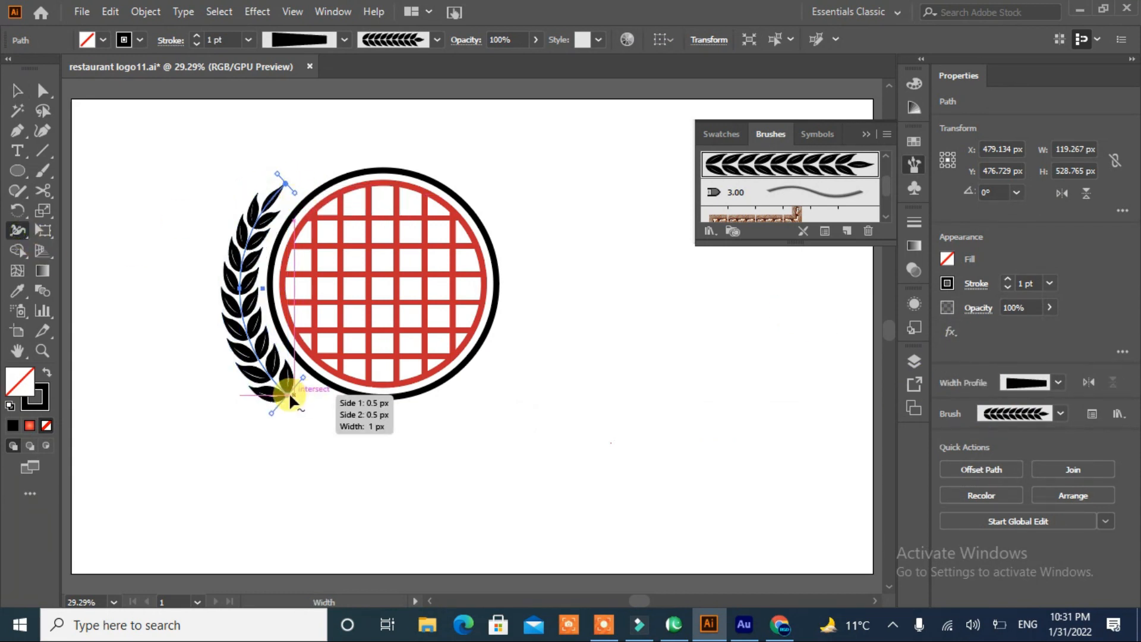
pyautogui.moveTo(308, 380); pyautogui.dragTo(298, 377)
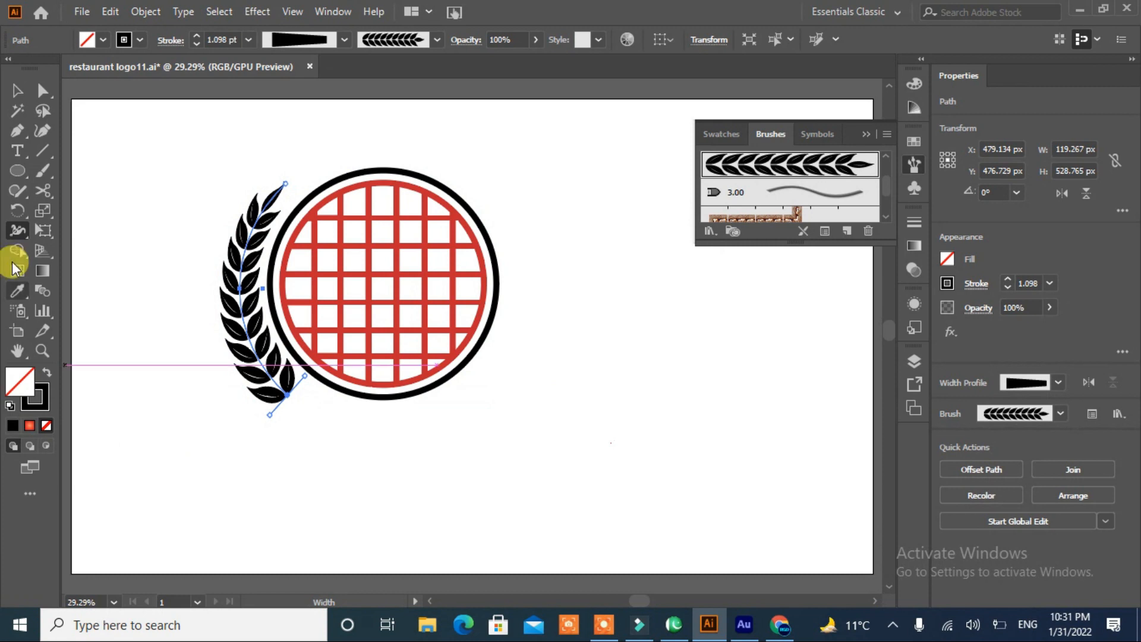
# Rotate the left branch about 2° clockwise and nudge it slightly up and toward the black ring.
pyautogui.press('v')
pyautogui.moveTo(290, 179); pyautogui.dragTo(298, 177)
pyautogui.press('Up')
pyautogui.press('Up')
pyautogui.press('Up')
pyautogui.press('Up')
pyautogui.press('Up')
pyautogui.press('Up')
pyautogui.press('Right')
pyautogui.press('Right')
pyautogui.press('Right')
pyautogui.press('Right')
pyautogui.press('Right')
# Reflect a copy of the left branch and place it along the ring's right side.
pyautogui.click(241, 439)
pyautogui.rightClick(263, 381)
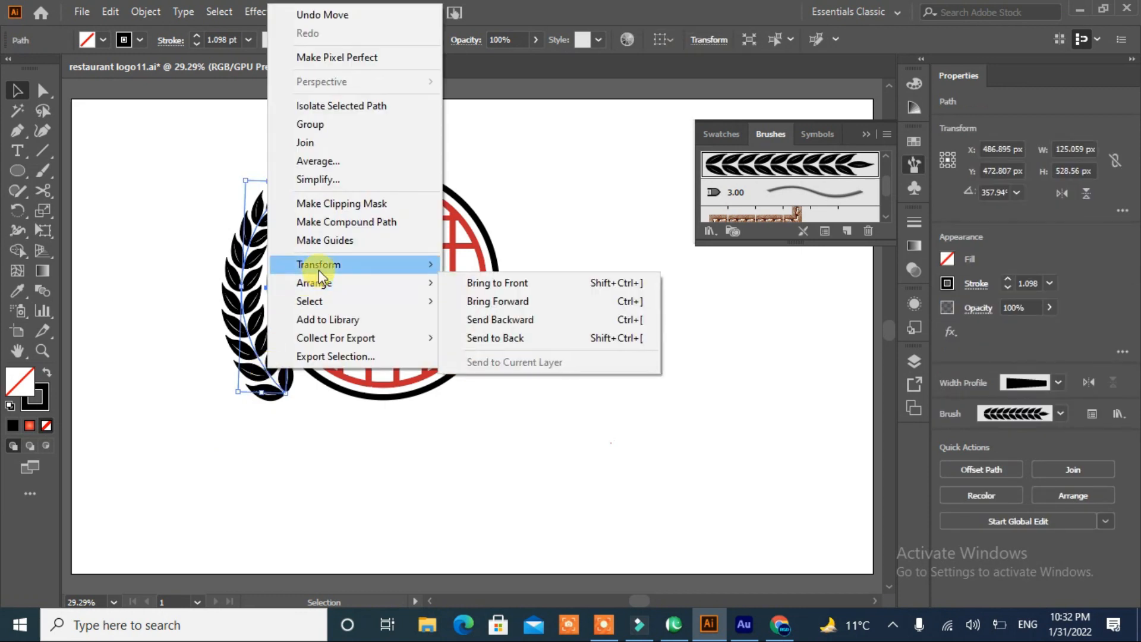
pyautogui.click(475, 324)
pyautogui.click(476, 412)
pyautogui.moveTo(314, 270); pyautogui.dragTo(526, 288)
# Select both leaf branches and align them by their top edges.
pyautogui.click(162, 315)
pyautogui.keyDown('shift'); pyautogui.click(242, 307); pyautogui.keyUp('shift')
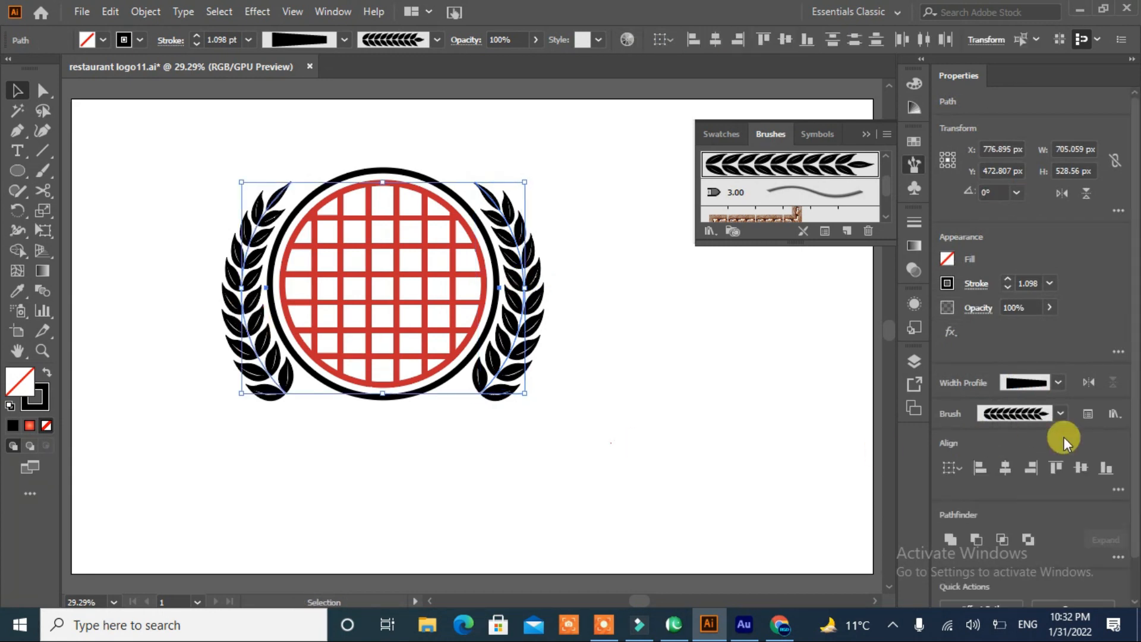
pyautogui.click(1056, 469)
pyautogui.click(584, 486)
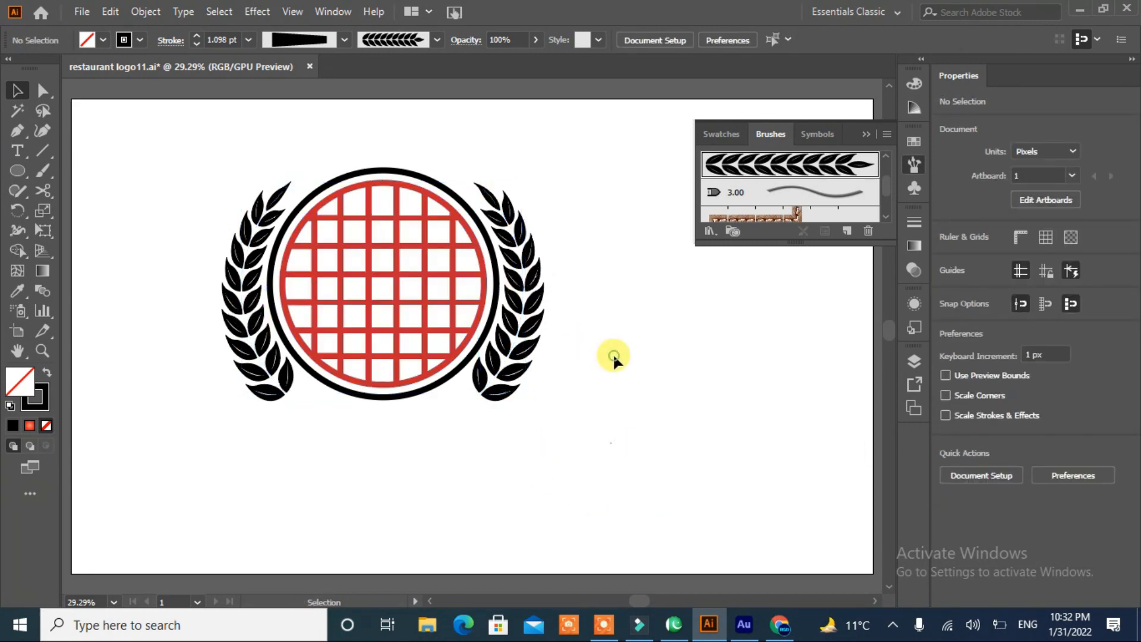
# Draw a circle about 382 px in diameter beside the emblem, with a black fill and no stroke.
pyautogui.click(18, 172)
pyautogui.click(866, 134)
pyautogui.moveTo(647, 197)
pyautogui.mouseDown()
pyautogui.moveTo(669, 259)
pyautogui.moveTo(801, 348)
pyautogui.mouseUp()
pyautogui.click(46, 372)
# Pull the black circle's top anchor up and convert it to a corner to form a teardrop, and move it lower on the artboard.
pyautogui.click(43, 90)
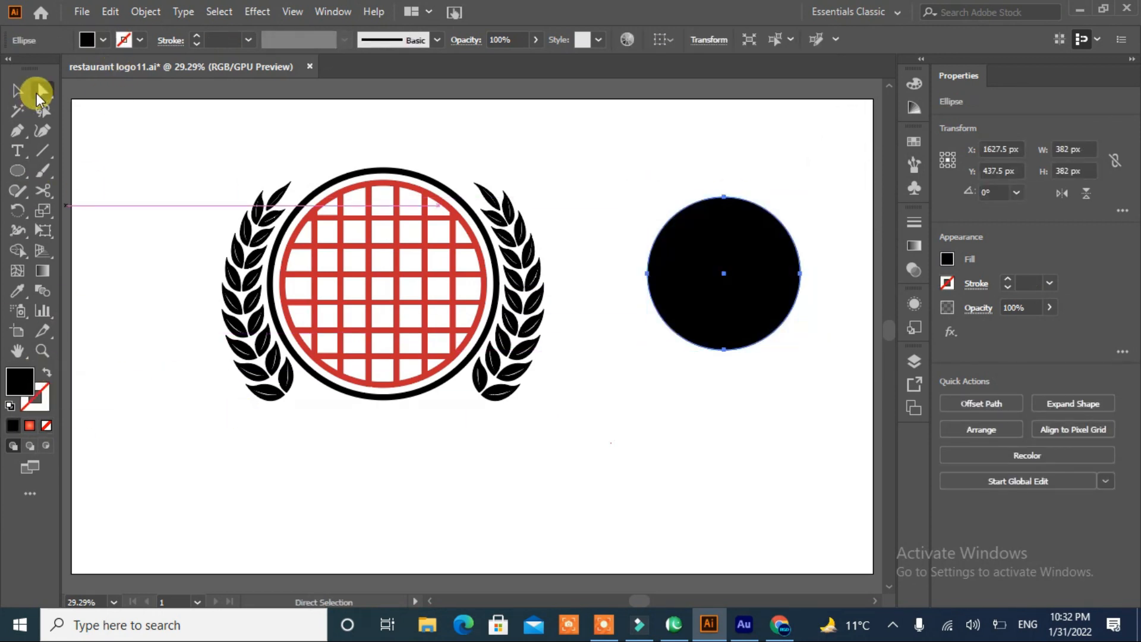
pyautogui.moveTo(725, 198); pyautogui.dragTo(724, 113)
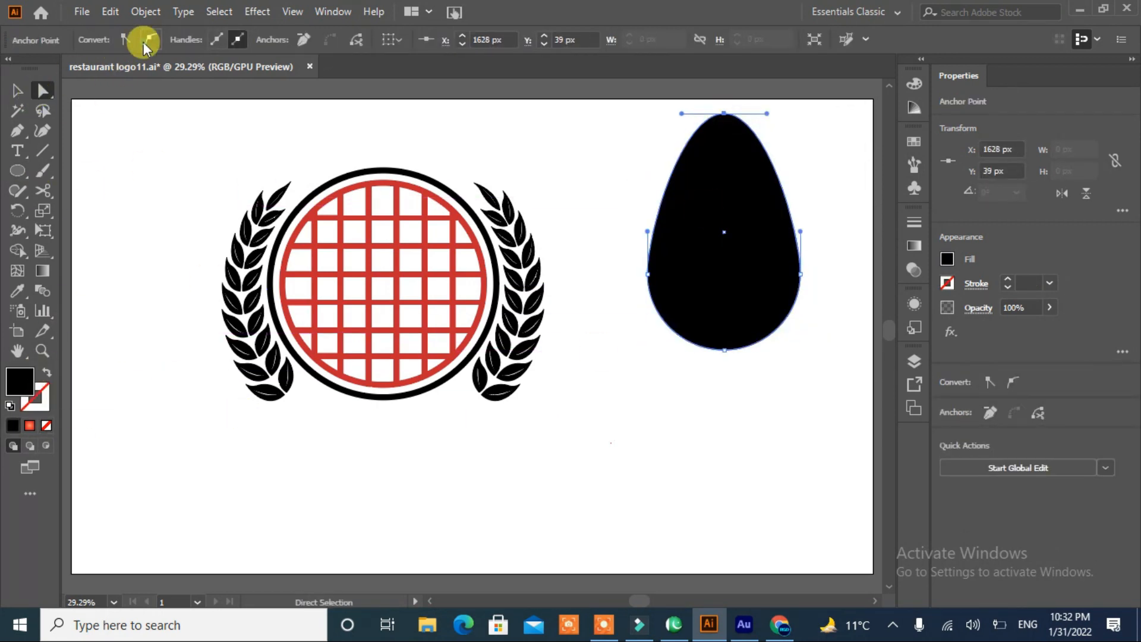
pyautogui.click(124, 39)
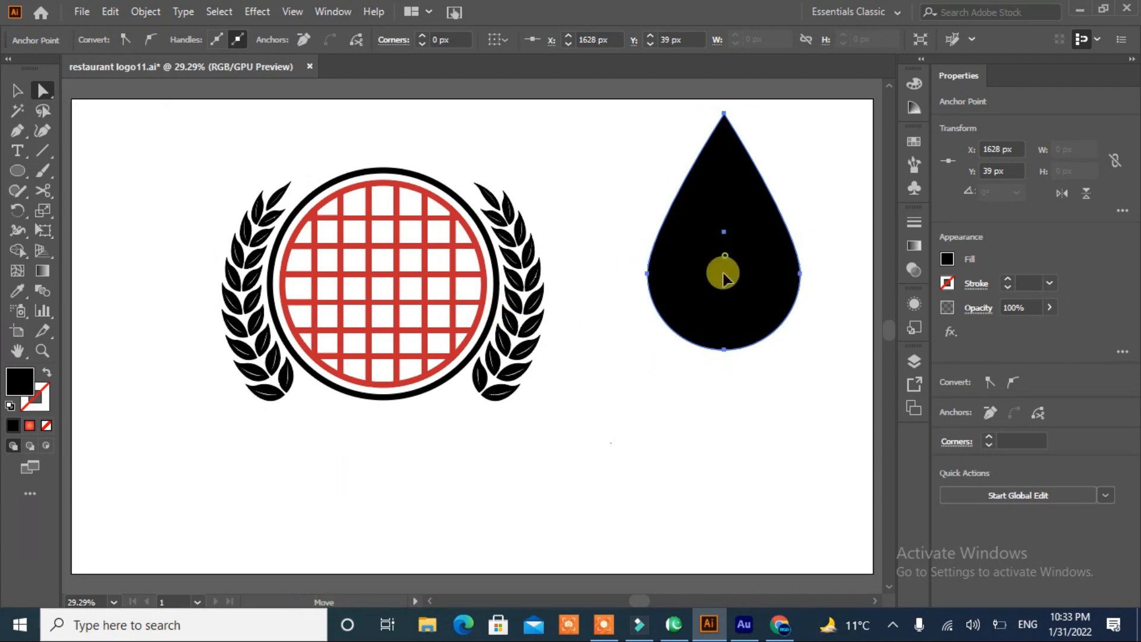
pyautogui.moveTo(724, 256); pyautogui.dragTo(680, 354)
# Draw a curved flame-tongue shape with the Pen tool over the teardrop's left side, pointed at the top and rounded below.
pyautogui.click(19, 130)
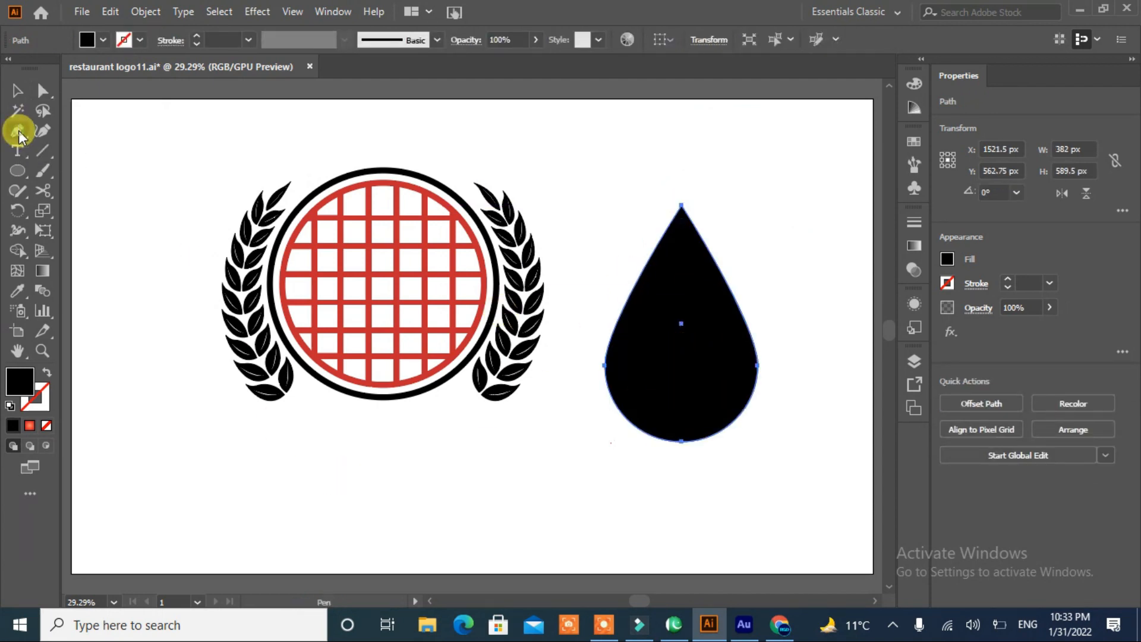
pyautogui.click(668, 202)
pyautogui.moveTo(681, 323); pyautogui.dragTo(726, 389)
pyautogui.click(681, 323)
pyautogui.moveTo(663, 349); pyautogui.dragTo(677, 178)
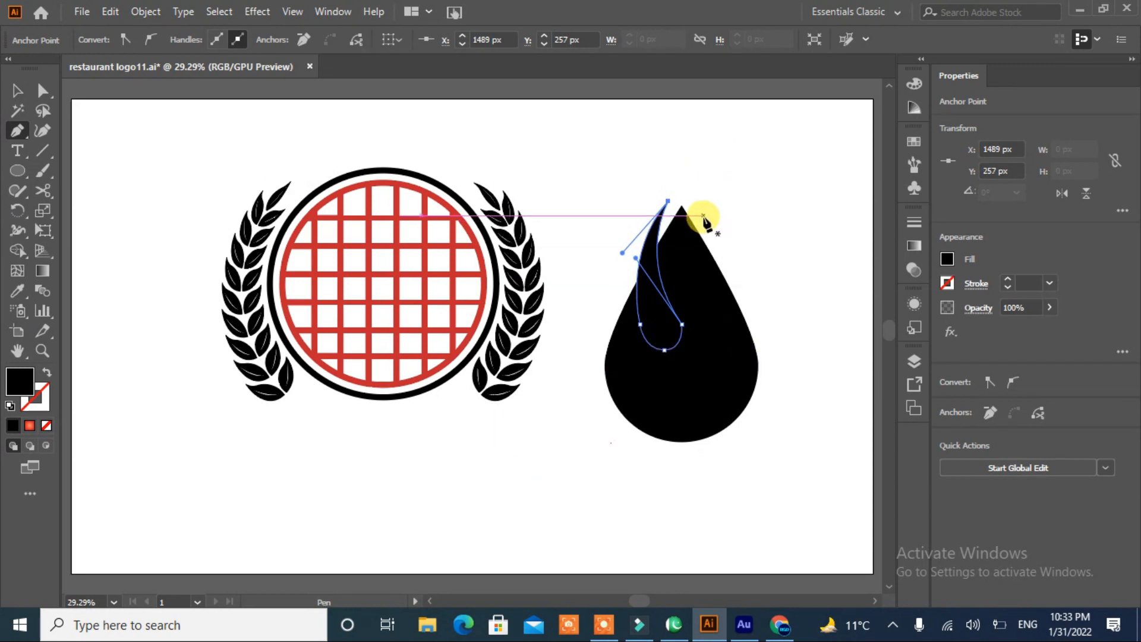
# Draw a second, narrower tongue shape with the Pen tool over the teardrop's right side.
pyautogui.click(695, 196)
pyautogui.moveTo(696, 309); pyautogui.dragTo(730, 313)
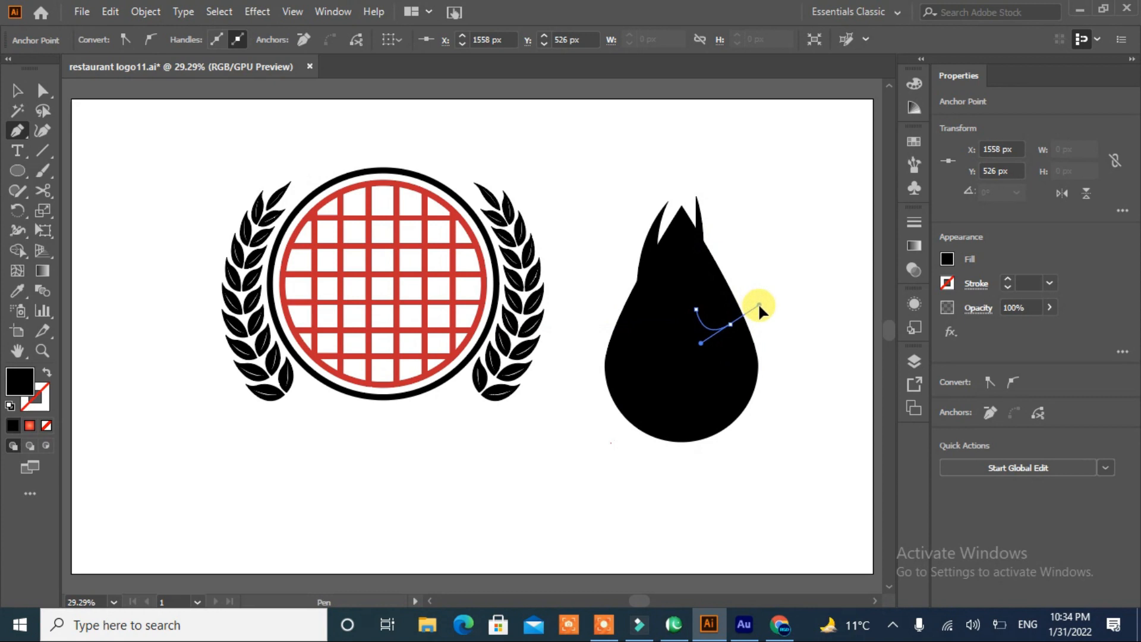
pyautogui.click(730, 324)
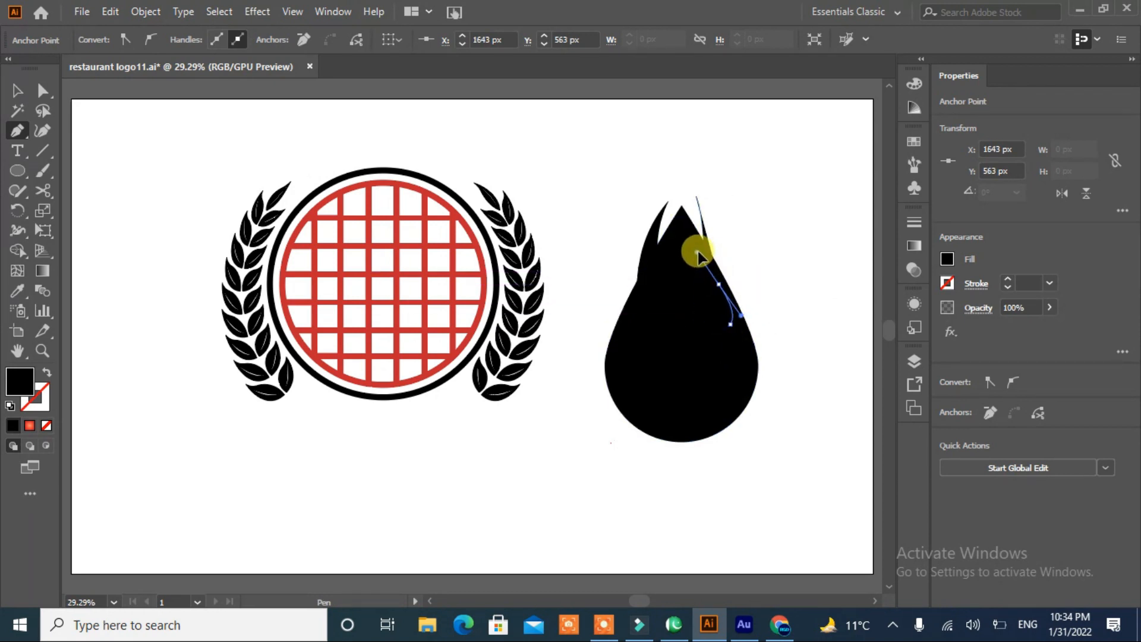
pyautogui.moveTo(718, 285); pyautogui.dragTo(709, 219)
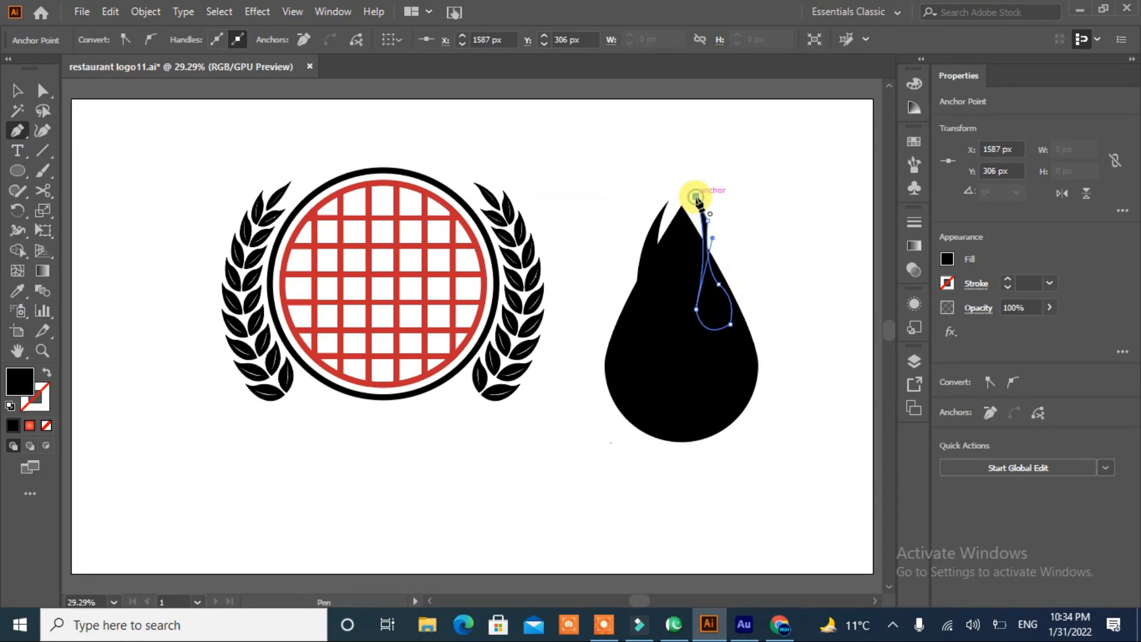
# Round the corners of the right tongue shape and tilt it about 7° clockwise.
pyautogui.click(40, 94)
pyautogui.click(696, 308)
pyautogui.moveTo(712, 311); pyautogui.dragTo(764, 242)
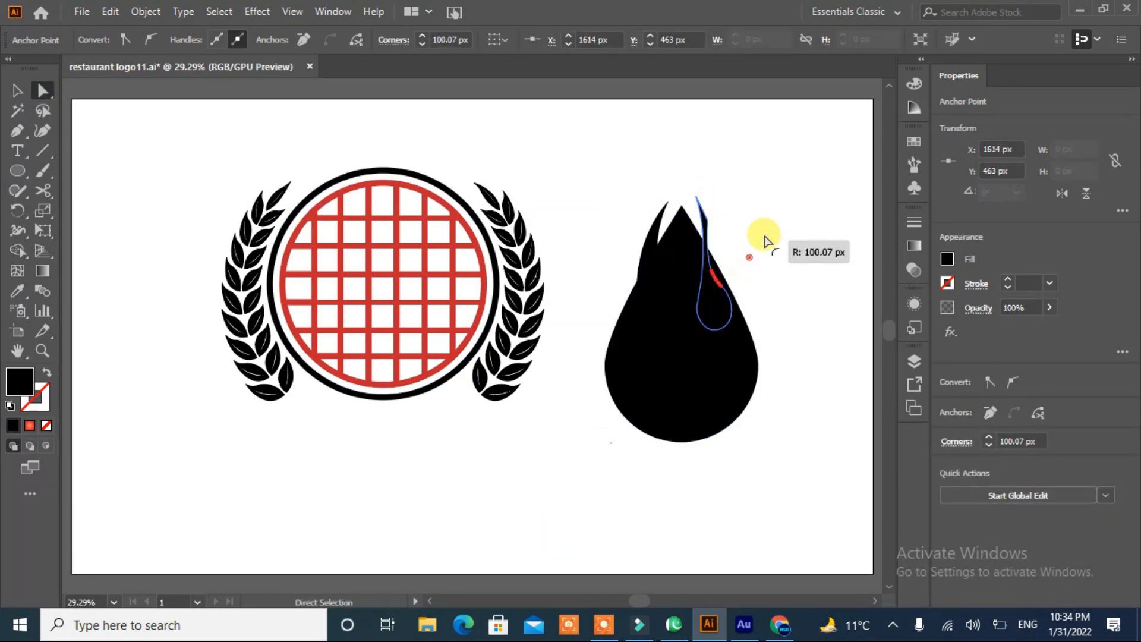
pyautogui.click(725, 539)
pyautogui.click(706, 215)
pyautogui.moveTo(733, 185); pyautogui.dragTo(743, 187)
# Move the left tongue shape slightly down into the teardrop and fill it with white.
pyautogui.click(647, 297)
pyautogui.moveTo(652, 331); pyautogui.dragTo(656, 339)
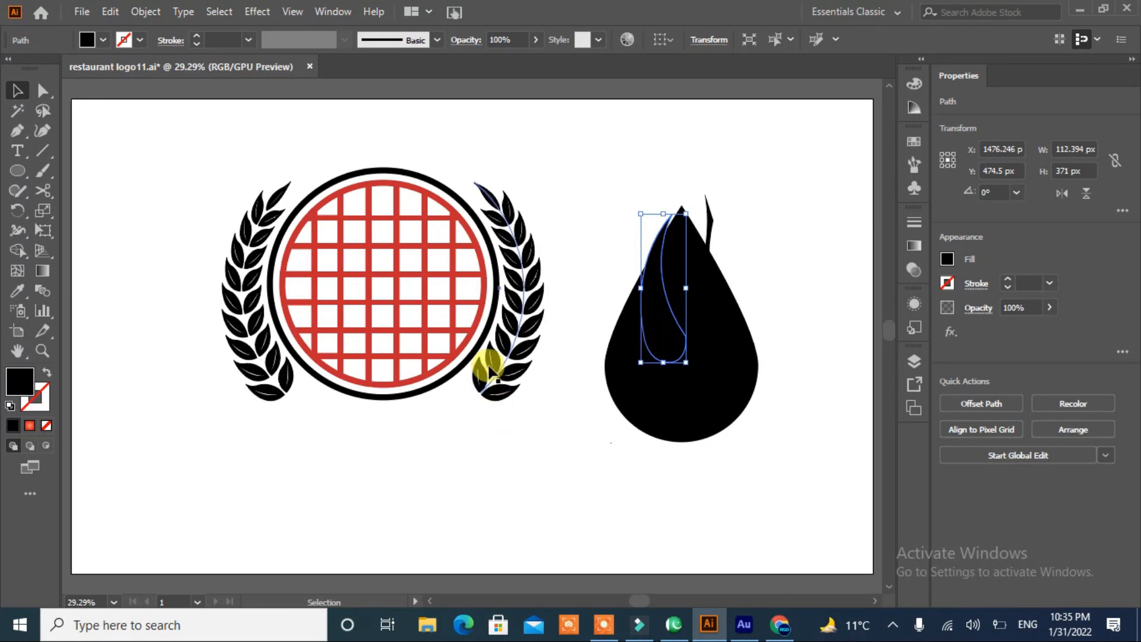
pyautogui.click(103, 39)
pyautogui.click(32, 68)
pyautogui.click(379, 494)
# Fill the right tongue shape with white and delete it.
pyautogui.click(708, 216)
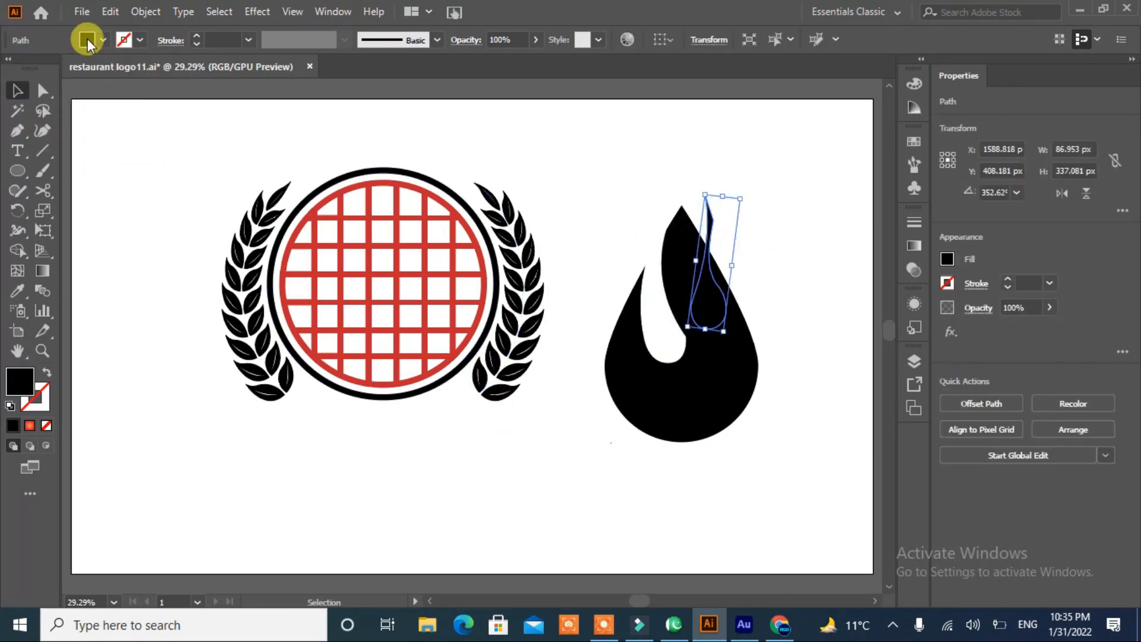
pyautogui.click(102, 40)
pyautogui.click(32, 67)
pyautogui.click(705, 306)
pyautogui.click(791, 311)
# Round the lower left and right corner points of the white tongue shape.
pyautogui.click(672, 355)
pyautogui.click(42, 91)
pyautogui.click(644, 336)
pyautogui.moveTo(627, 339); pyautogui.dragTo(408, 462)
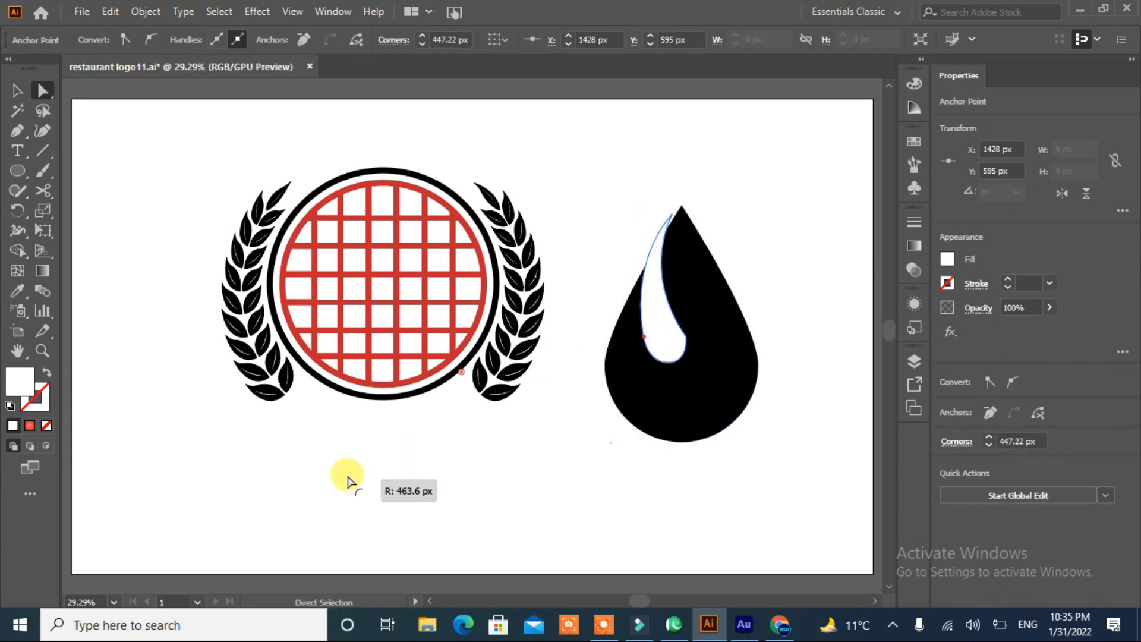
pyautogui.click(685, 336)
pyautogui.moveTo(669, 341); pyautogui.dragTo(601, 374)
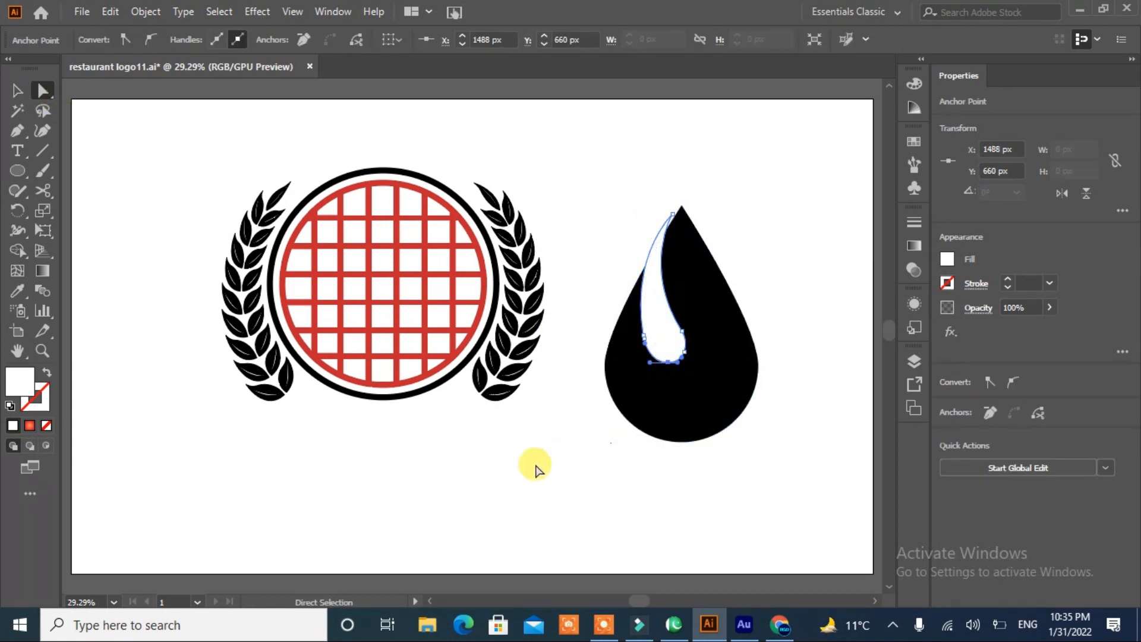
pyautogui.click(596, 493)
# Duplicate the white tongue into four more shapes, resizing and placing them around the teardrop as flame cutouts.
pyautogui.moveTo(663, 343); pyautogui.dragTo(699, 257)
pyautogui.click(16, 90)
pyautogui.moveTo(710, 174); pyautogui.dragTo(700, 219)
pyautogui.moveTo(687, 257)
pyautogui.mouseDown()
pyautogui.moveTo(693, 247)
pyautogui.moveTo(705, 263)
pyautogui.mouseUp()
pyautogui.moveTo(700, 262); pyautogui.dragTo(747, 376)
pyautogui.click(782, 421)
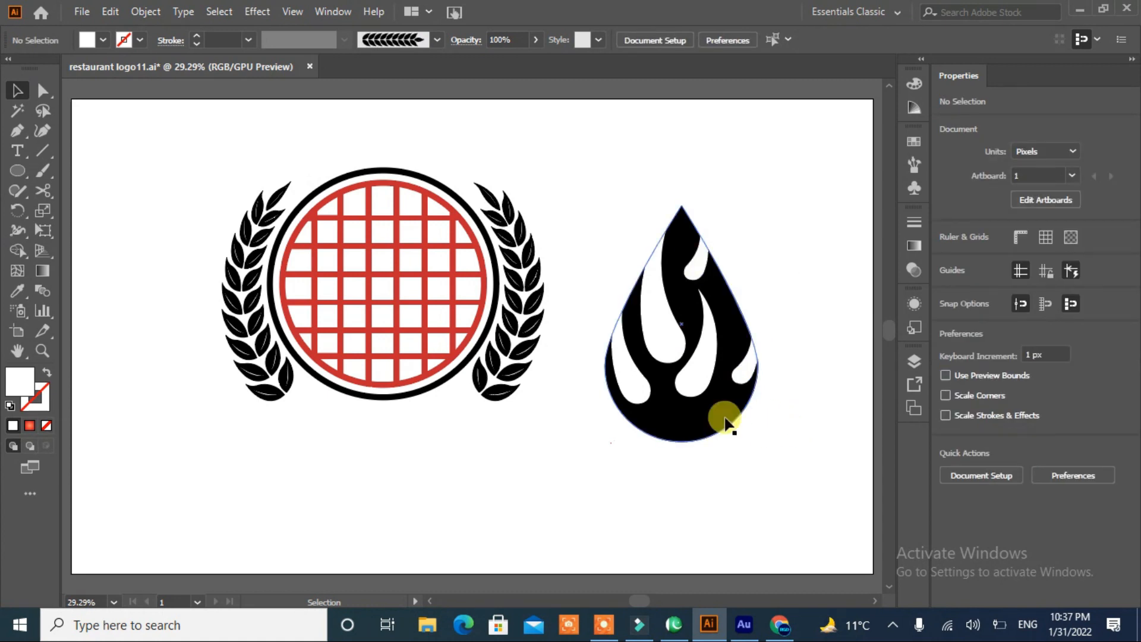
# Try to subtract the white tongue shapes from the teardrop with the Minus Front Pathfinder operation.
pyautogui.click(750, 367)
pyautogui.keyDown('shift'); pyautogui.click(693, 267); pyautogui.keyUp('shift')
pyautogui.keyDown('shift'); pyautogui.click(652, 309); pyautogui.keyUp('shift')
pyautogui.keyDown('shift'); pyautogui.click(619, 374); pyautogui.keyUp('shift')
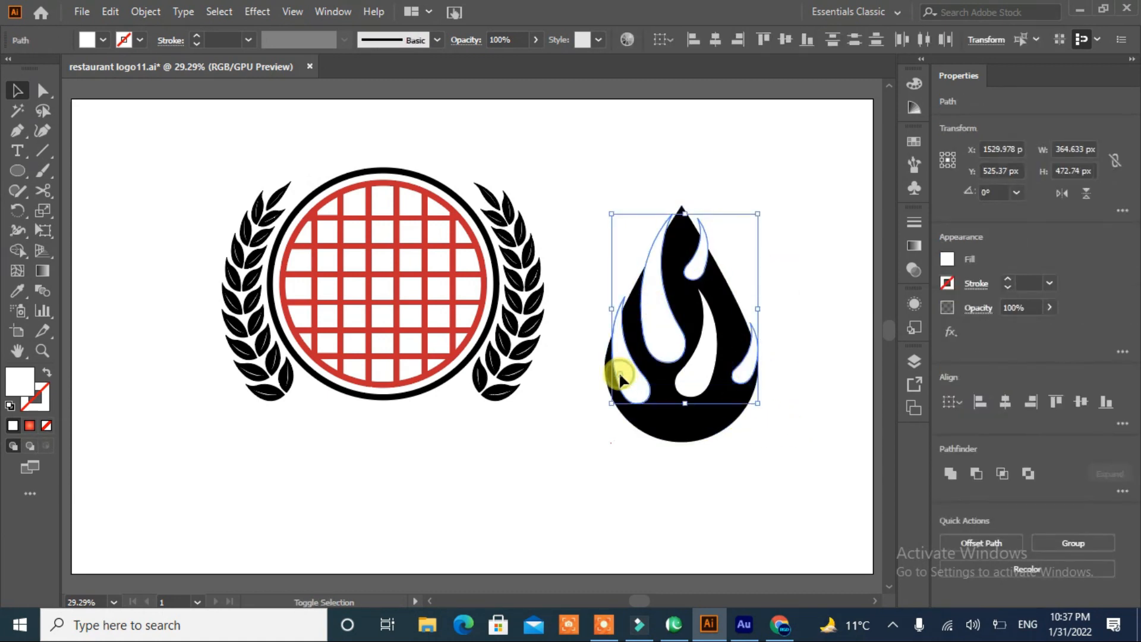
pyautogui.moveTo(781, 248); pyautogui.dragTo(594, 473)
pyautogui.click(972, 474)
pyautogui.hotkey('ctrl', 'z')
# Remove the white tongue areas from the black teardrop with the Shape Builder tool.
pyautogui.click(17, 251)
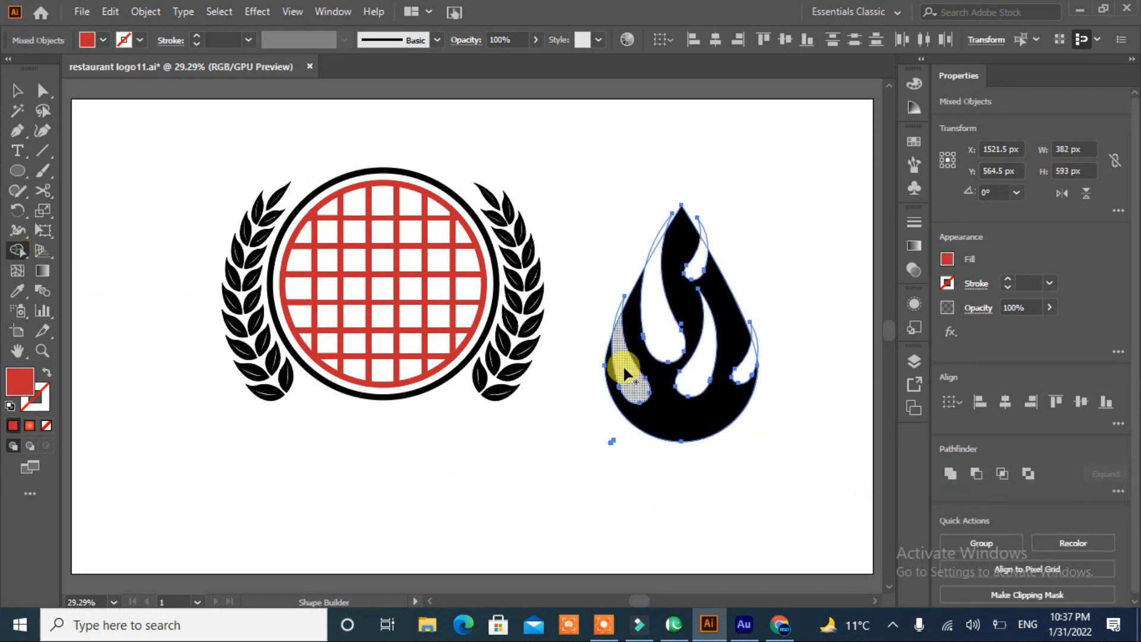
pyautogui.moveTo(636, 234); pyautogui.dragTo(651, 256)
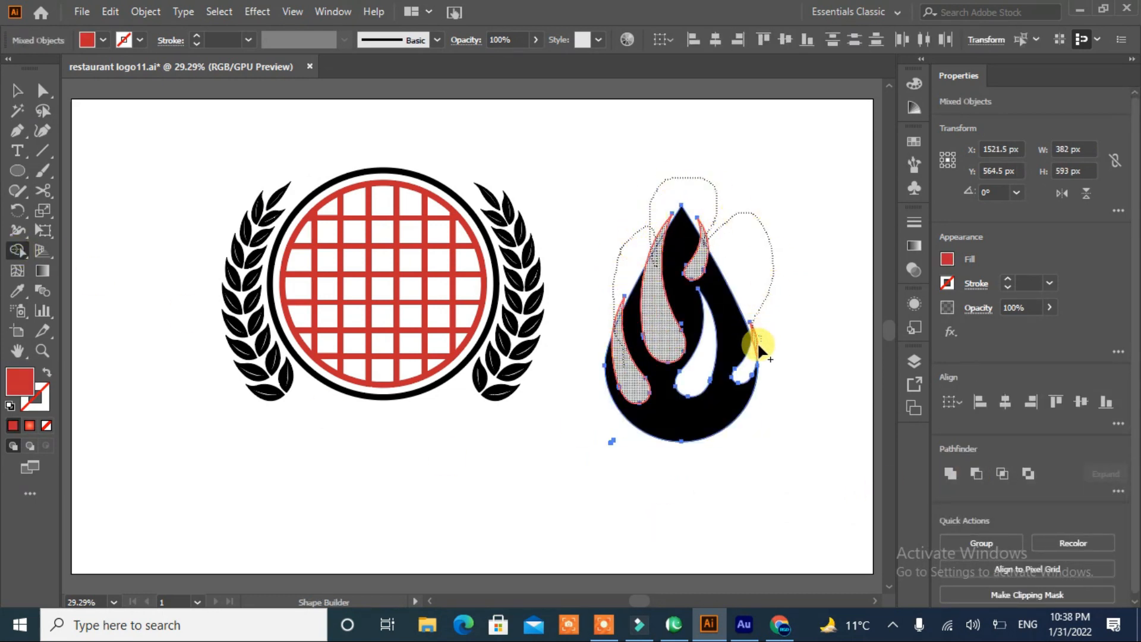
pyautogui.moveTo(782, 312); pyautogui.dragTo(781, 312)
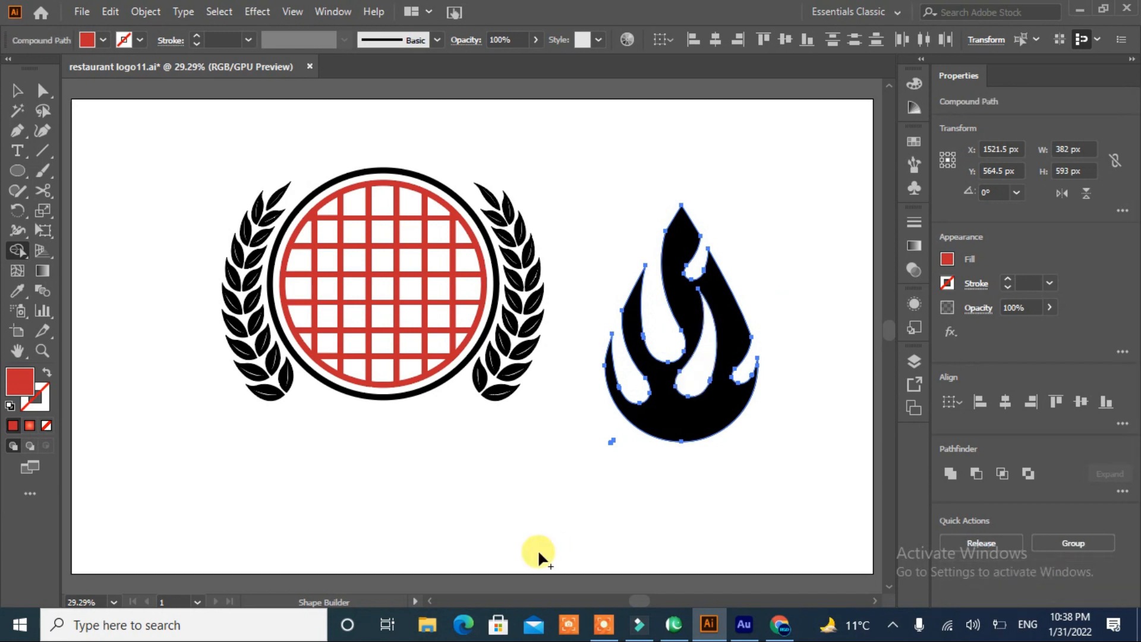
# Round the sharp corner points along the flame's outer edges where the cutouts meet its outline.
pyautogui.click(53, 96)
pyautogui.click(583, 444)
pyautogui.click(700, 237)
pyautogui.moveTo(691, 241); pyautogui.dragTo(788, 307)
pyautogui.click(769, 374)
pyautogui.click(665, 232)
pyautogui.click(637, 365)
pyautogui.click(623, 311)
pyautogui.moveTo(636, 315); pyautogui.dragTo(733, 357)
pyautogui.click(570, 484)
pyautogui.click(752, 341)
pyautogui.click(542, 450)
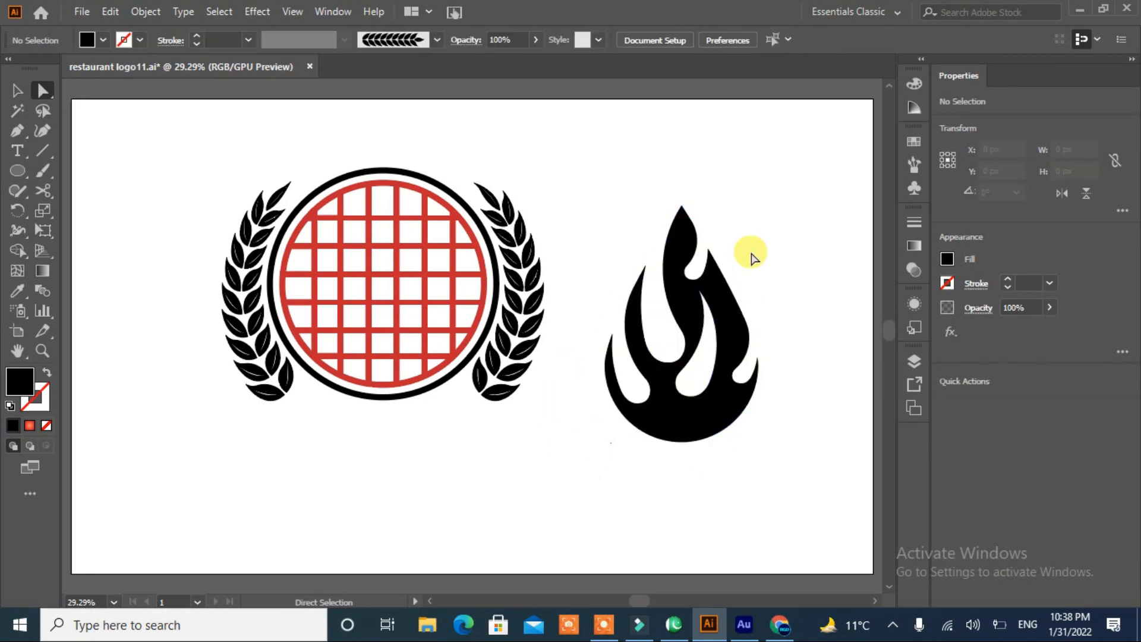
# Scale the flame to about 263 by 354 px, tilt it about 2° clockwise and centre it over the emblem's top edge.
pyautogui.click(650, 430)
pyautogui.click(18, 90)
pyautogui.moveTo(758, 441); pyautogui.dragTo(382, 231)
pyautogui.moveTo(382, 106); pyautogui.dragTo(395, 131)
pyautogui.moveTo(438, 120); pyautogui.dragTo(440, 122)
pyautogui.moveTo(380, 258); pyautogui.dragTo(381, 258)
pyautogui.click(636, 333)
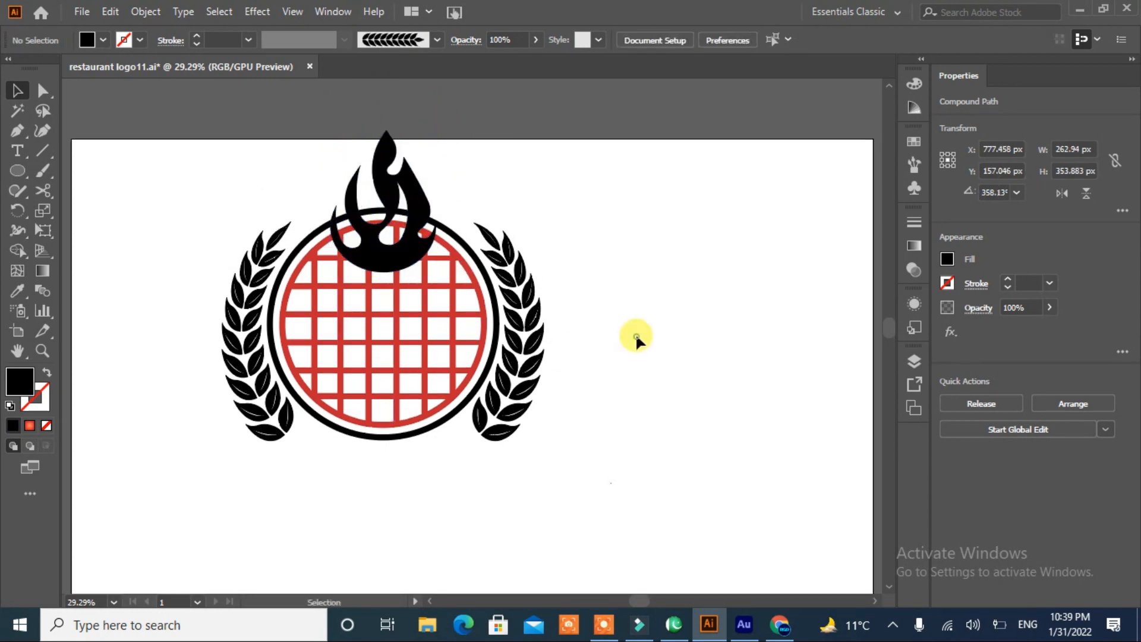
# Offset the black flame's path outward with mitred joins to make an enlarged outline around it.
pyautogui.click(376, 250)
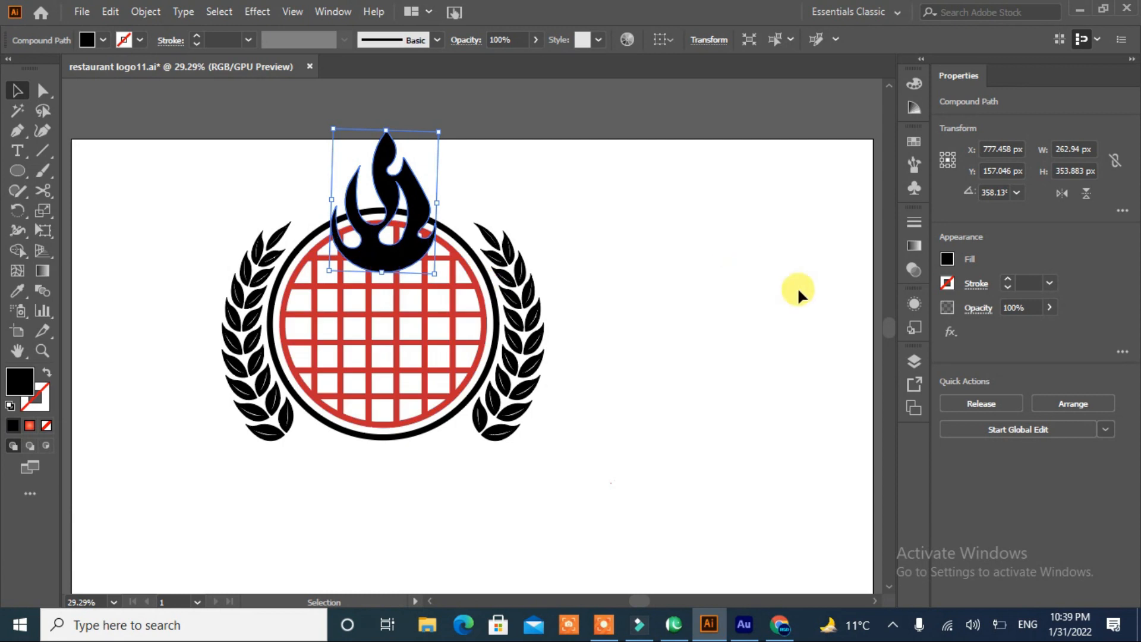
pyautogui.click(143, 11)
pyautogui.moveTo(230, 401)
pyautogui.click(570, 464)
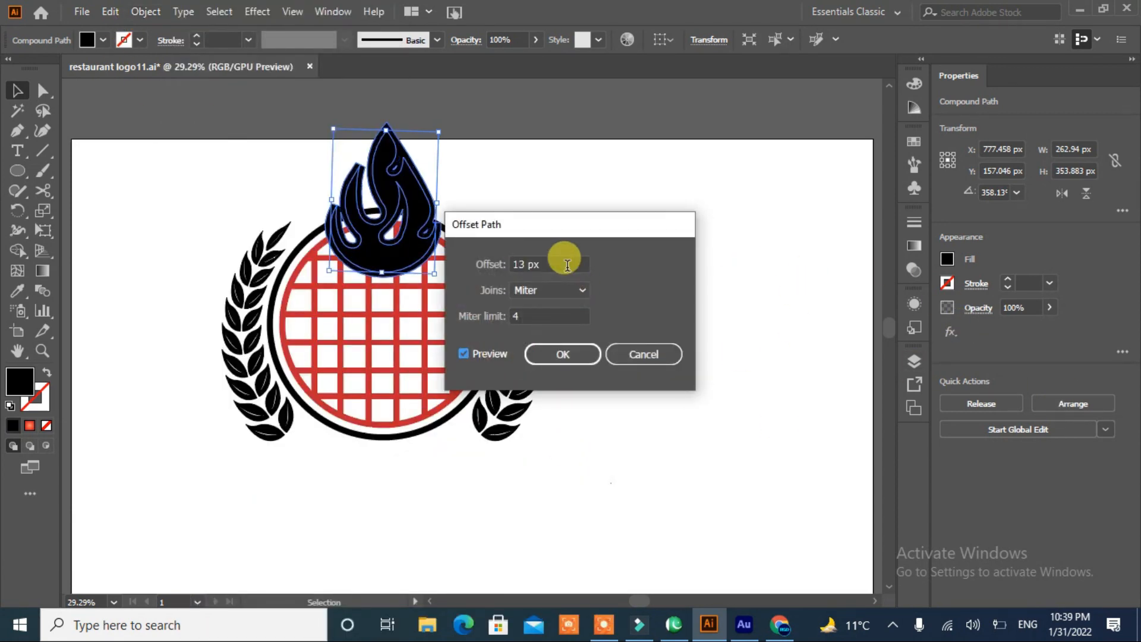
pyautogui.click(589, 355)
# Cut the enlarged flame outline out of the red grid and black ring with the Shape Builder tool.
pyautogui.keyDown('shift'); pyautogui.click(407, 438); pyautogui.keyUp('shift')
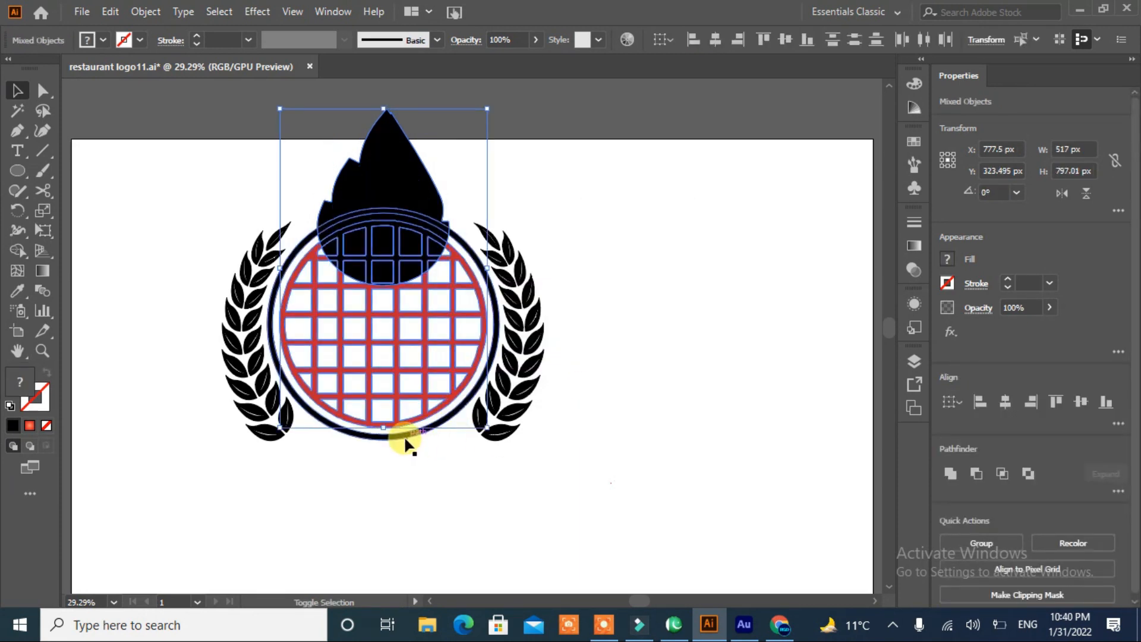
pyautogui.click(20, 256)
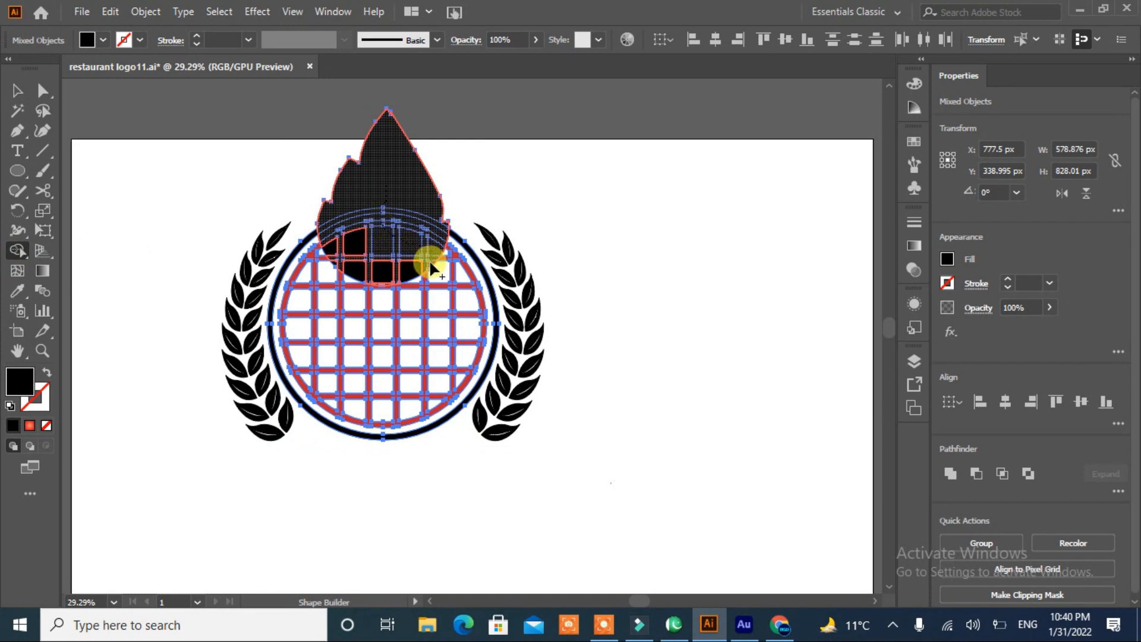
pyautogui.click(332, 254)
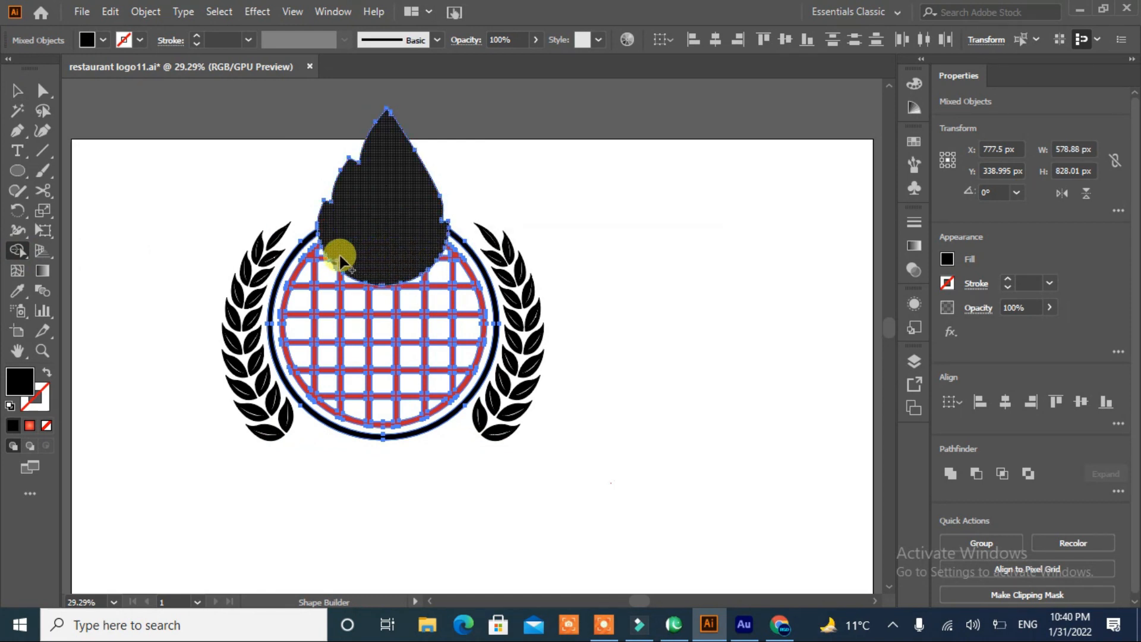
pyautogui.moveTo(550, 184); pyautogui.dragTo(405, 405)
pyautogui.click(18, 91)
pyautogui.click(135, 380)
# Scale down the whole emblem and move it to the upper middle of the artboard.
pyautogui.moveTo(665, 420); pyautogui.dragTo(224, 443)
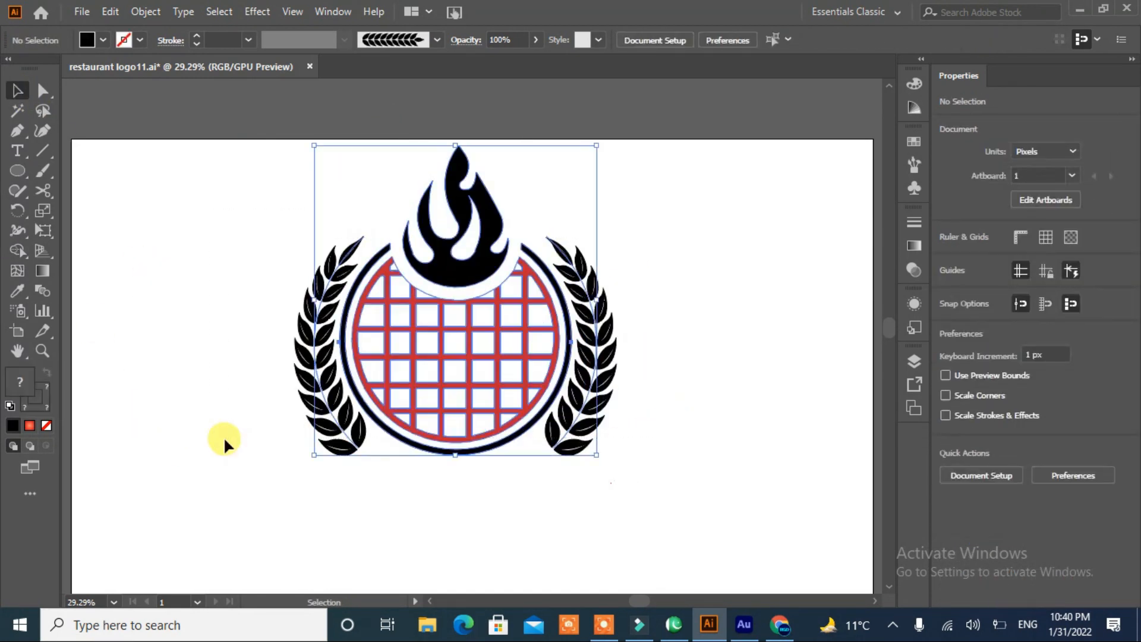
pyautogui.moveTo(596, 453); pyautogui.dragTo(551, 404)
pyautogui.moveTo(442, 368); pyautogui.dragTo(517, 380)
pyautogui.press('space')
pyautogui.moveTo(685, 457); pyautogui.dragTo(688, 421)
pyautogui.click(490, 534)
# Draw a black banner rectangle about 639 by 140 px below the emblem, with a smaller rectangle overlapping each lower end.
pyautogui.moveTo(17, 170); pyautogui.dragTo(77, 170)
pyautogui.moveTo(373, 407); pyautogui.dragTo(629, 463)
pyautogui.moveTo(316, 417); pyautogui.dragTo(629, 464)
pyautogui.press('v')
# Add an anchor point midway on each end rectangle's outer edge and pull it about 63 px inward to form notched ribbon tails.
pyautogui.click(17, 130)
pyautogui.click(89, 150)
pyautogui.click(665, 462)
pyautogui.click(340, 462)
pyautogui.click(42, 90)
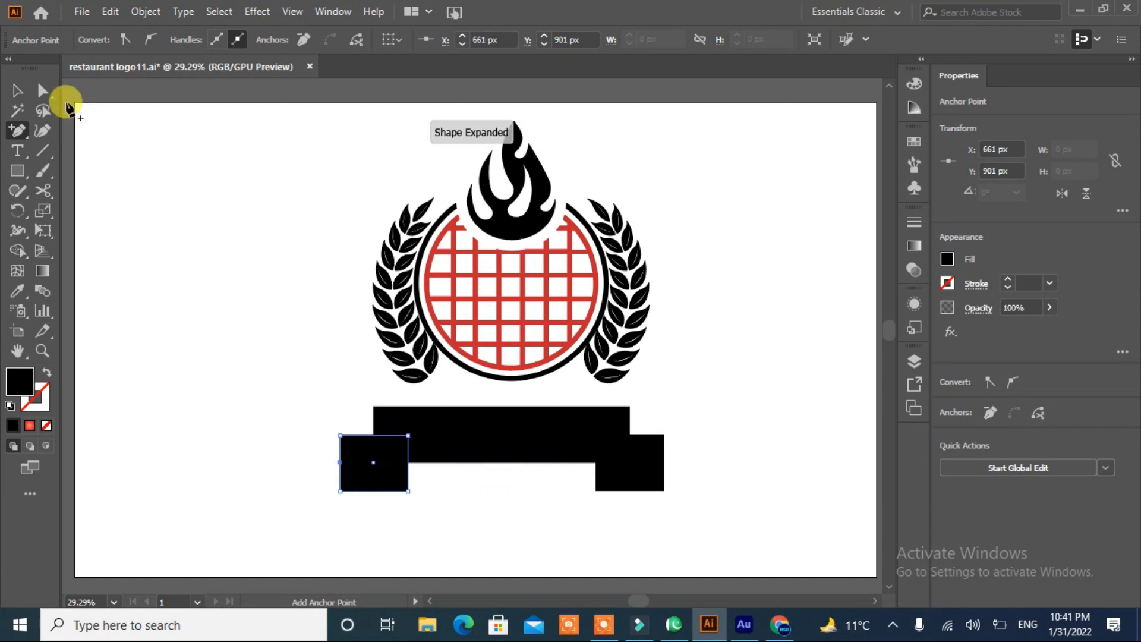
pyautogui.moveTo(365, 464); pyautogui.dragTo(365, 463)
pyautogui.moveTo(664, 463); pyautogui.dragTo(640, 466)
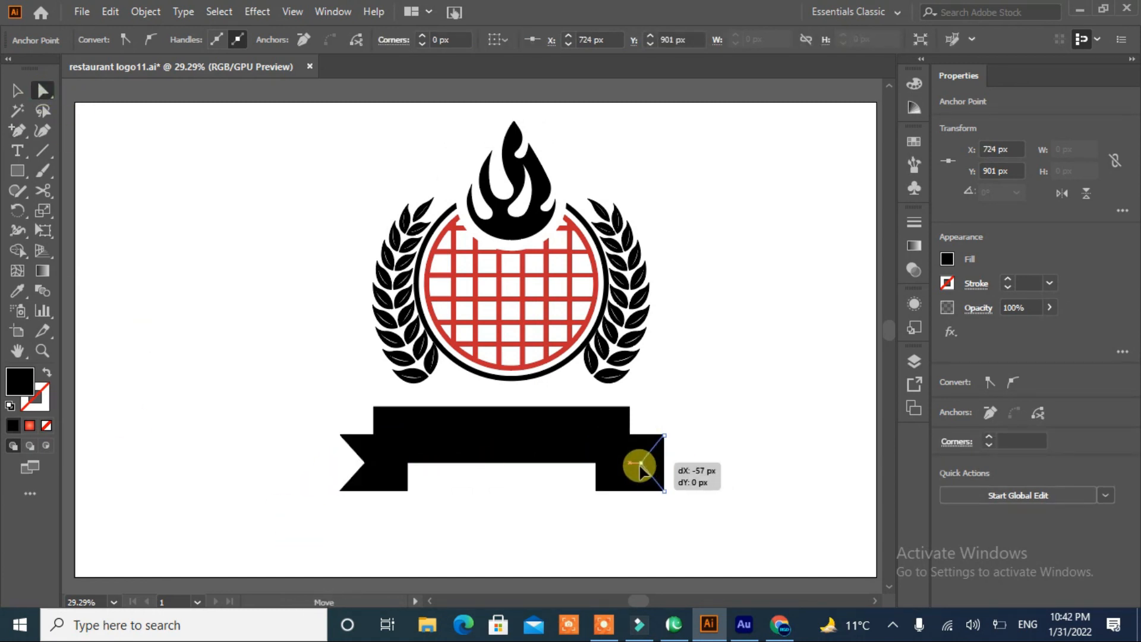
# Draw a triangular fold with the Pen tool below each end of the banner, at the inner lower corner of each tail.
pyautogui.click(17, 130)
pyautogui.click(57, 124)
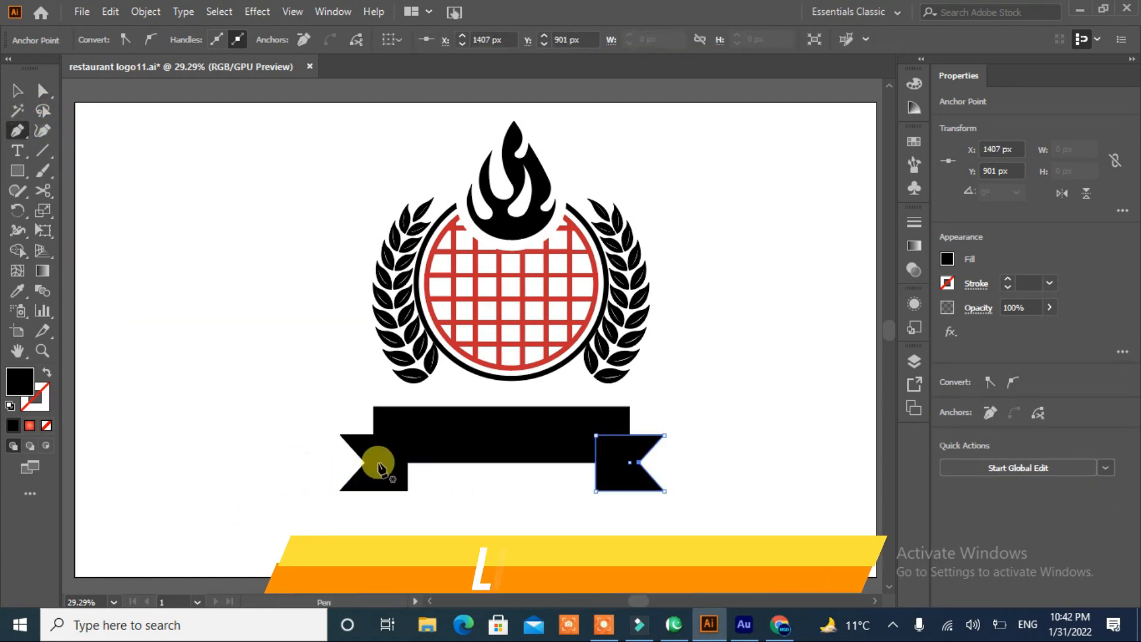
pyautogui.click(373, 462)
pyautogui.moveTo(407, 463); pyautogui.dragTo(405, 490)
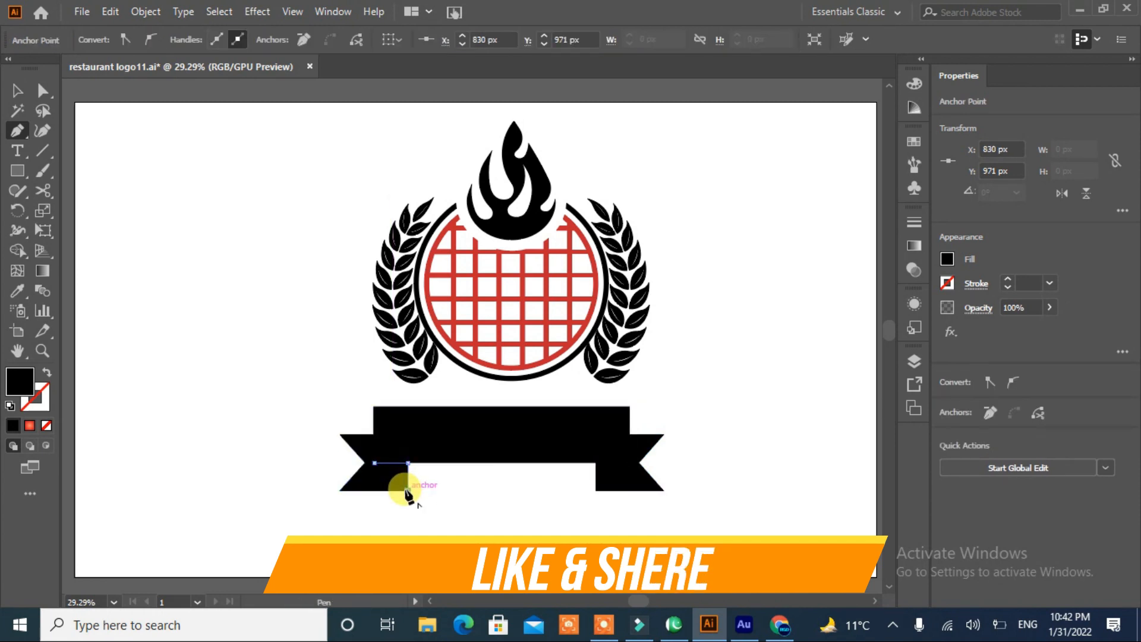
pyautogui.click(596, 462)
pyautogui.click(629, 462)
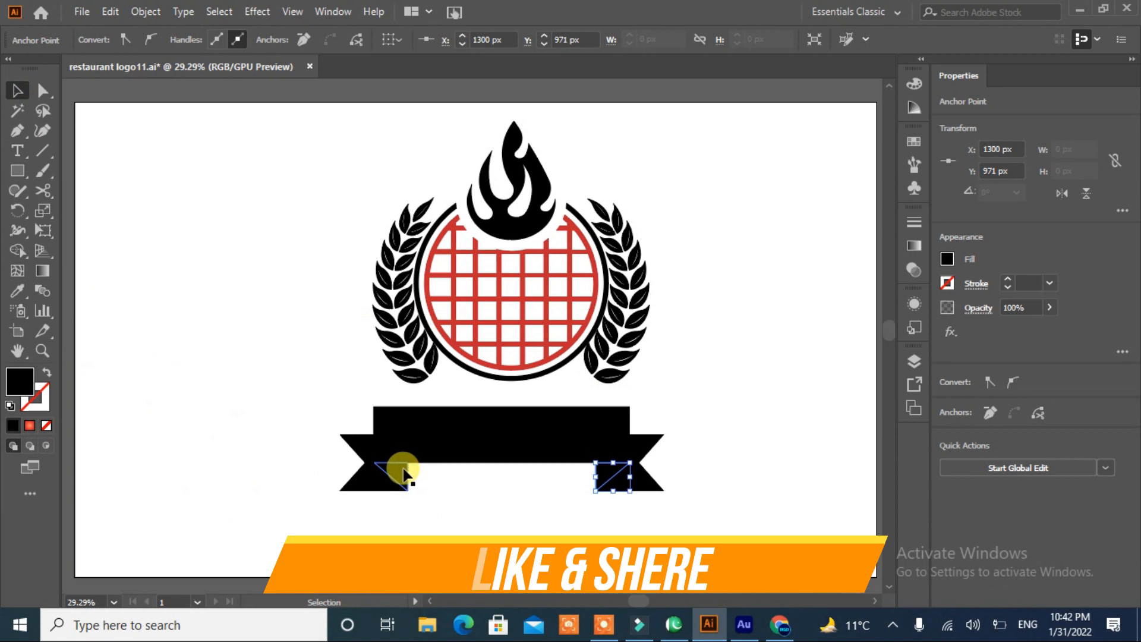
# Fill both triangular folds with the light beige-brown swatch.
pyautogui.keyDown('shift'); pyautogui.click(405, 476); pyautogui.keyUp('shift')
pyautogui.click(947, 258)
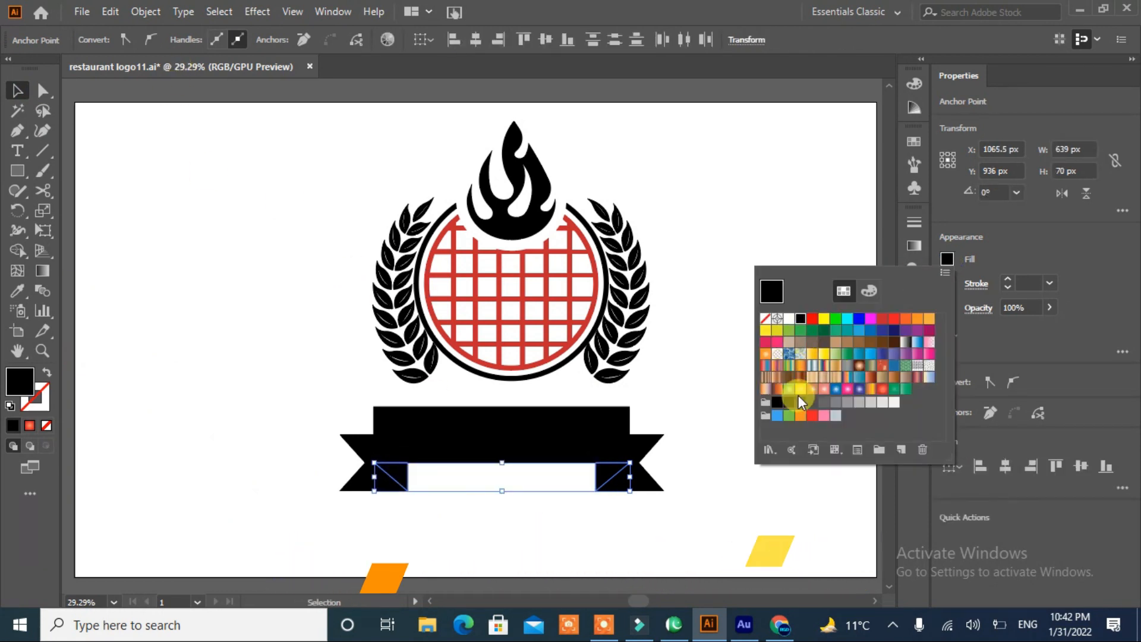
pyautogui.click(789, 343)
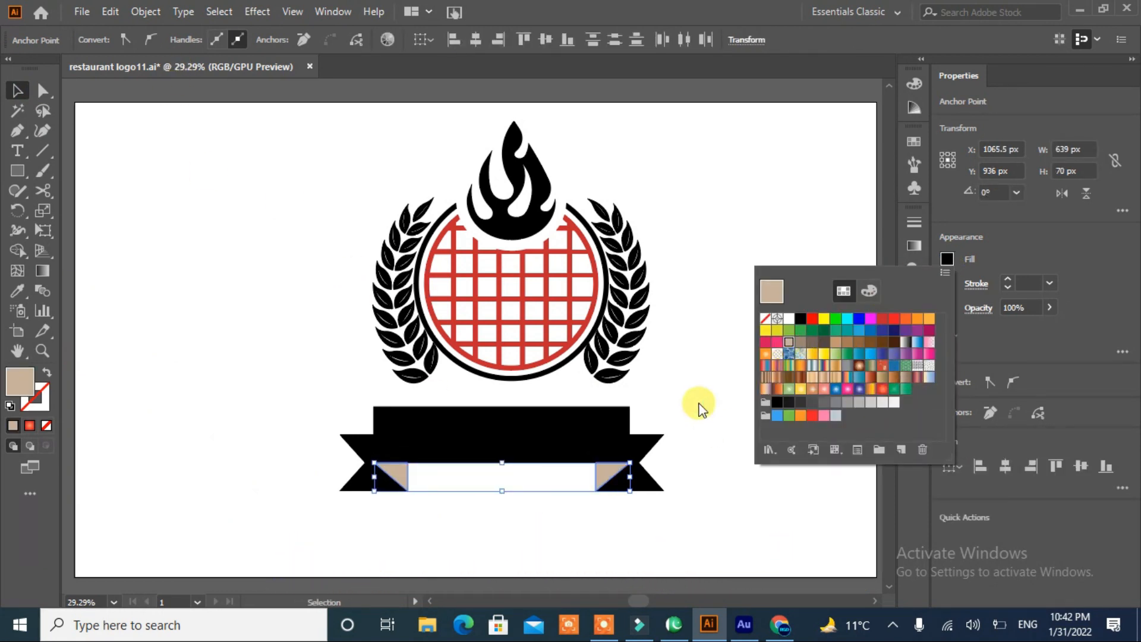
# Merge the overlapping ribbon areas into the banner's central band with the Shape Builder tool.
pyautogui.click(16, 90)
pyautogui.click(190, 362)
pyautogui.moveTo(282, 490); pyautogui.dragTo(282, 490)
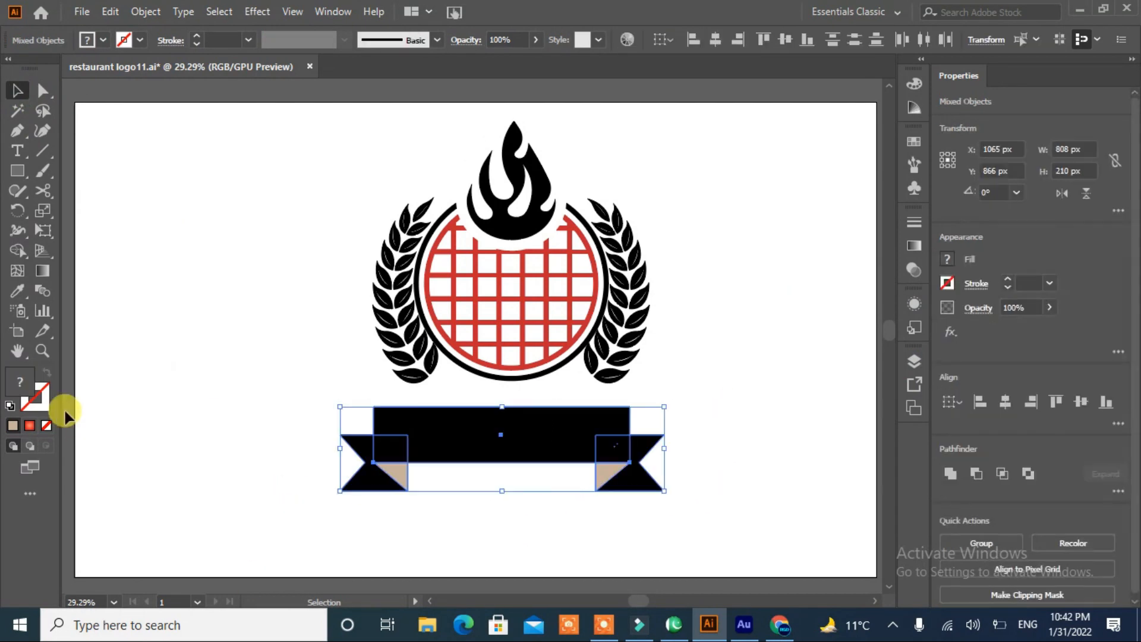
pyautogui.hotkey('shift', 'm')
pyautogui.click(606, 453)
pyautogui.click(103, 40)
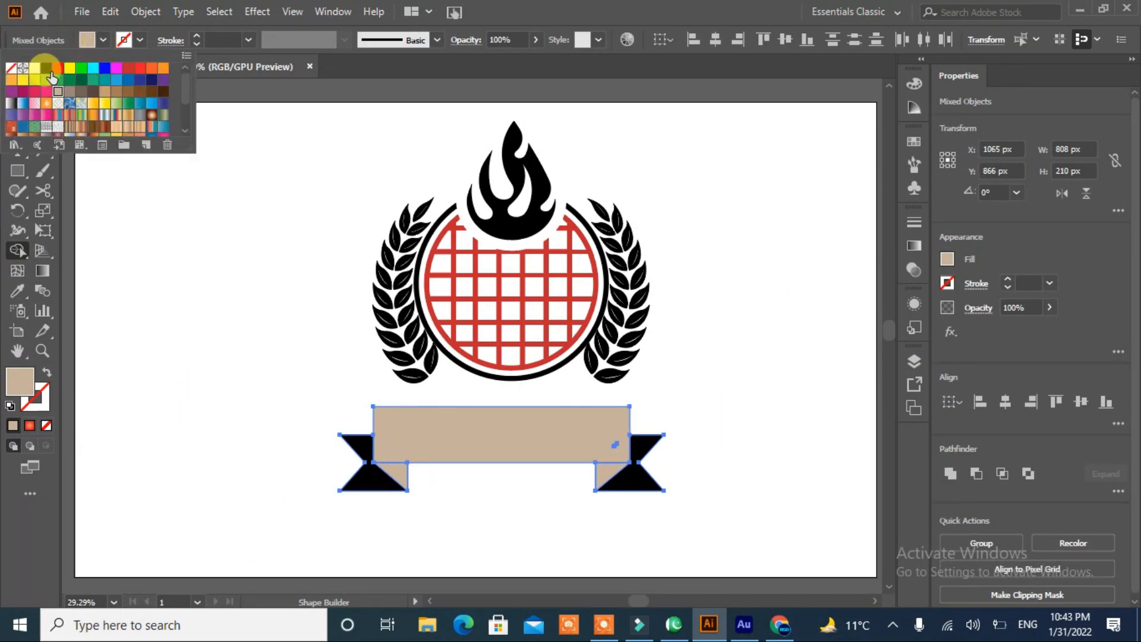
pyautogui.click(411, 430)
pyautogui.click(16, 90)
pyautogui.click(215, 290)
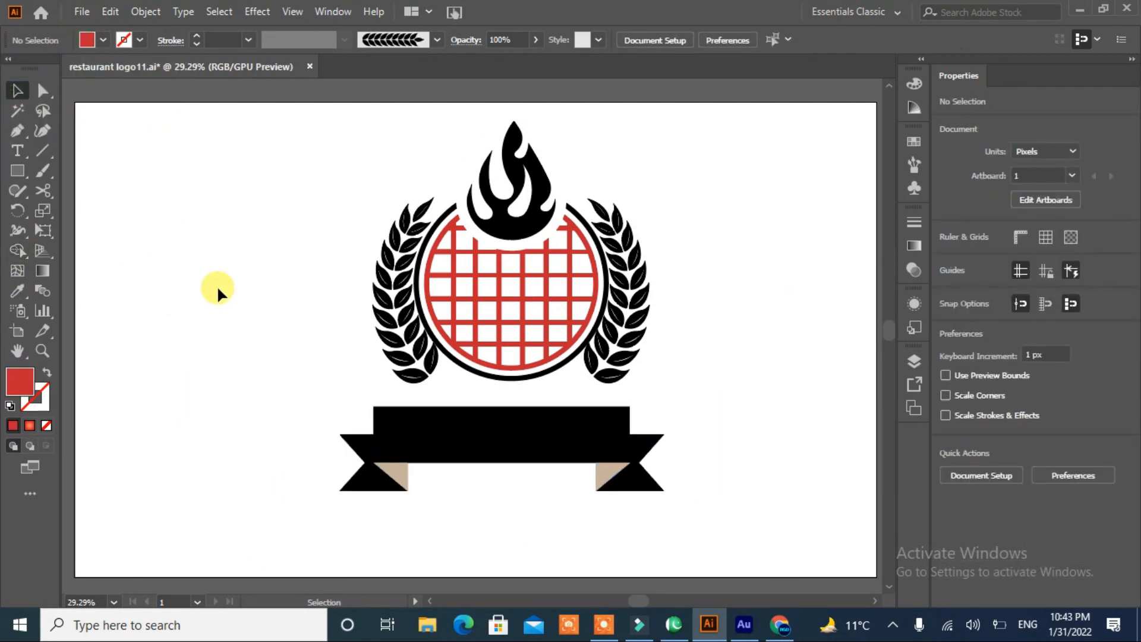
# Fill the banner's central band with the red sampled from the grid using the Eyedropper.
pyautogui.click(648, 486)
pyautogui.click(363, 456)
pyautogui.click(459, 438)
pyautogui.click(18, 290)
pyautogui.click(430, 292)
pyautogui.click(13, 97)
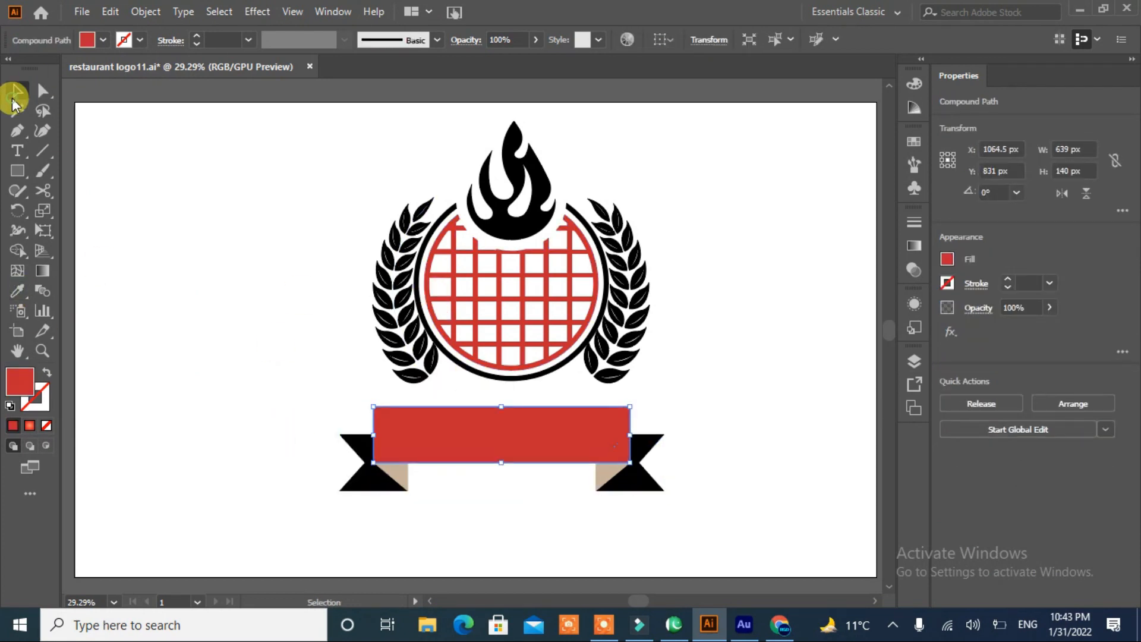
# Recolour both ribbon tails with the red sampled from the central band.
pyautogui.click(221, 321)
pyautogui.click(367, 487)
pyautogui.click(19, 287)
pyautogui.click(393, 436)
pyautogui.click(22, 88)
pyautogui.click(624, 471)
pyautogui.click(19, 286)
pyautogui.click(493, 453)
pyautogui.click(17, 91)
pyautogui.click(221, 303)
# Warp the whole banner with a horizontal Arc envelope at 50% bend.
pyautogui.moveTo(689, 404); pyautogui.dragTo(293, 488)
pyautogui.click(145, 11)
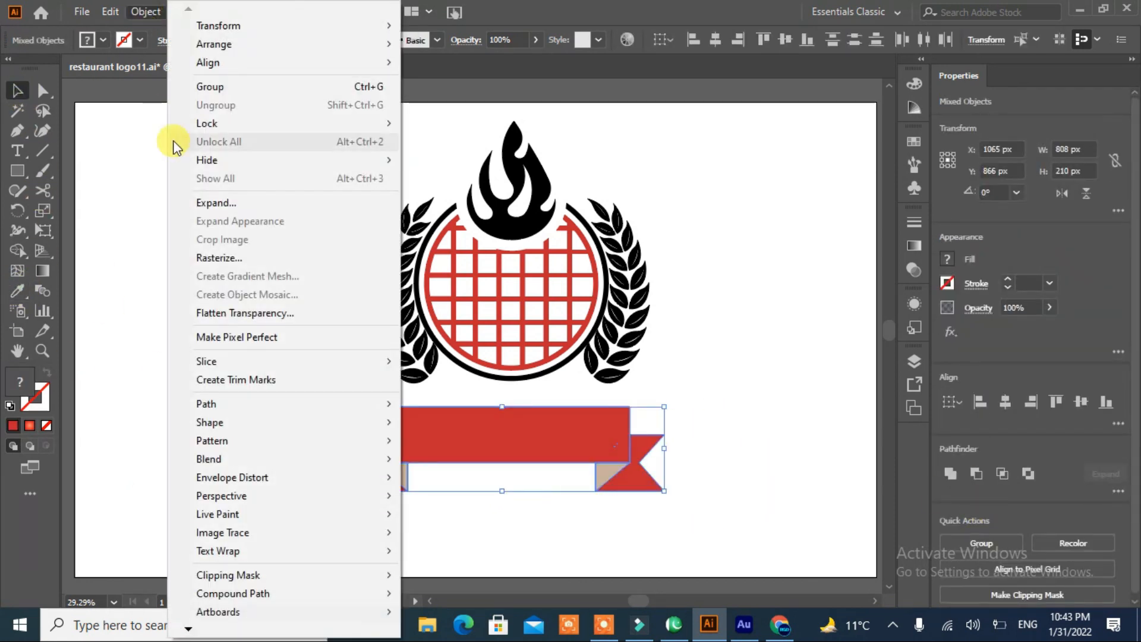
pyautogui.moveTo(254, 477)
pyautogui.click(439, 475)
pyautogui.click(274, 280)
# Centre the arched banner over the emblem's lower edge and shift the whole logo slightly right and up.
pyautogui.moveTo(723, 490); pyautogui.dragTo(666, 478)
pyautogui.press('Right')
pyautogui.press('Right')
pyautogui.press('Right')
pyautogui.hotkey('shift', 'Right')
pyautogui.hotkey('shift', 'Right')
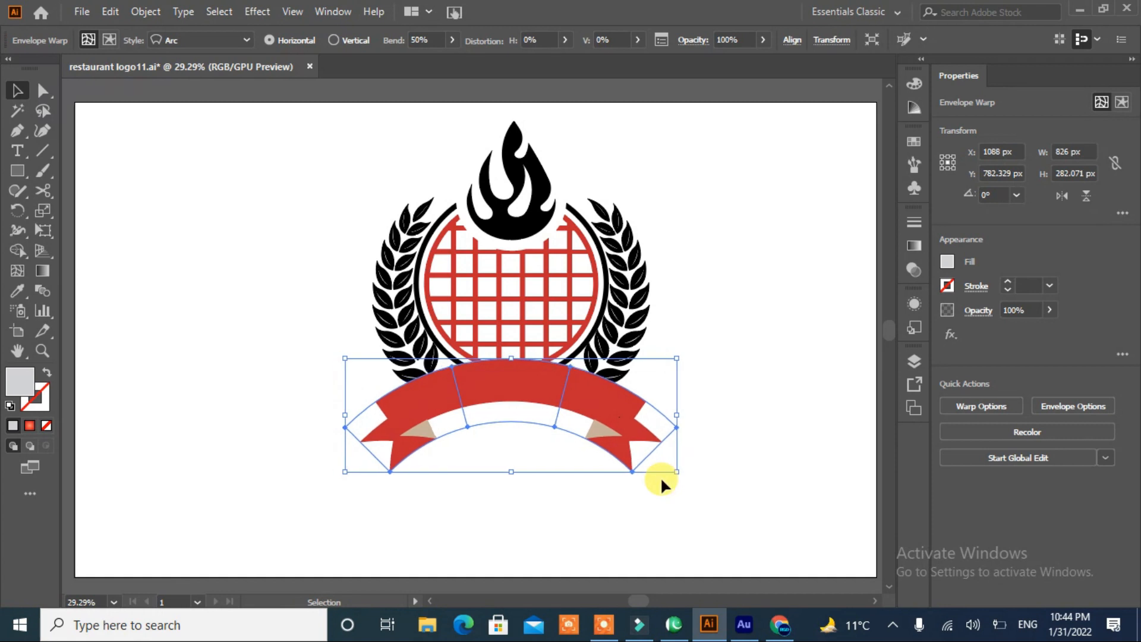
pyautogui.click(764, 392)
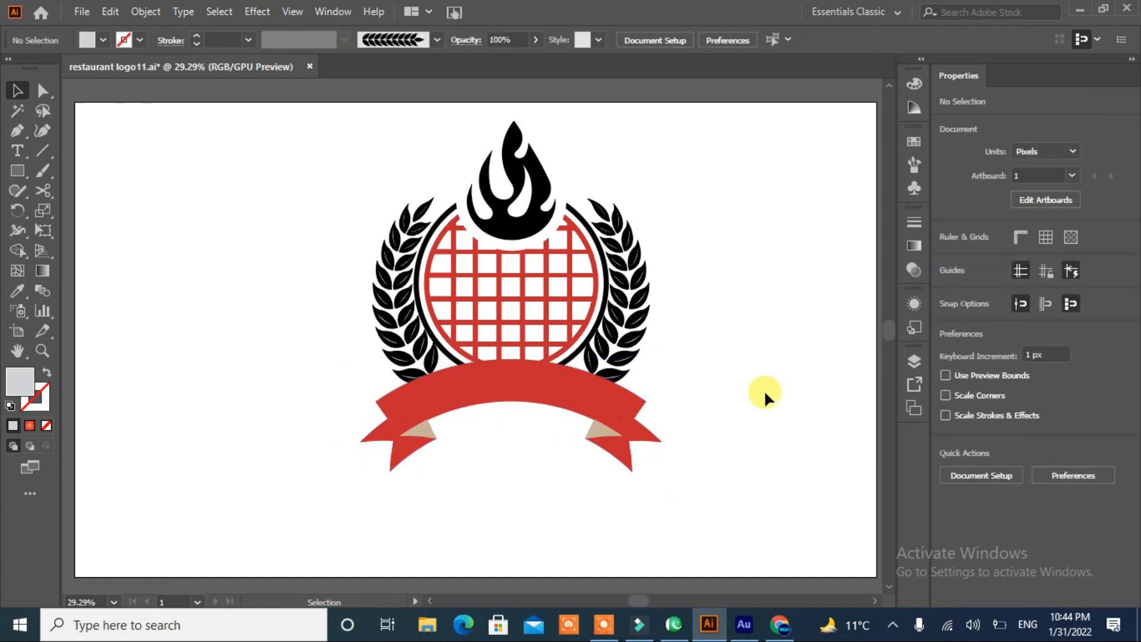
pyautogui.moveTo(689, 172); pyautogui.dragTo(350, 427)
pyautogui.moveTo(514, 402); pyautogui.dragTo(528, 392)
# Expand the arched banner's envelope into editable shapes.
pyautogui.click(511, 437)
pyautogui.click(504, 417)
pyautogui.click(140, 13)
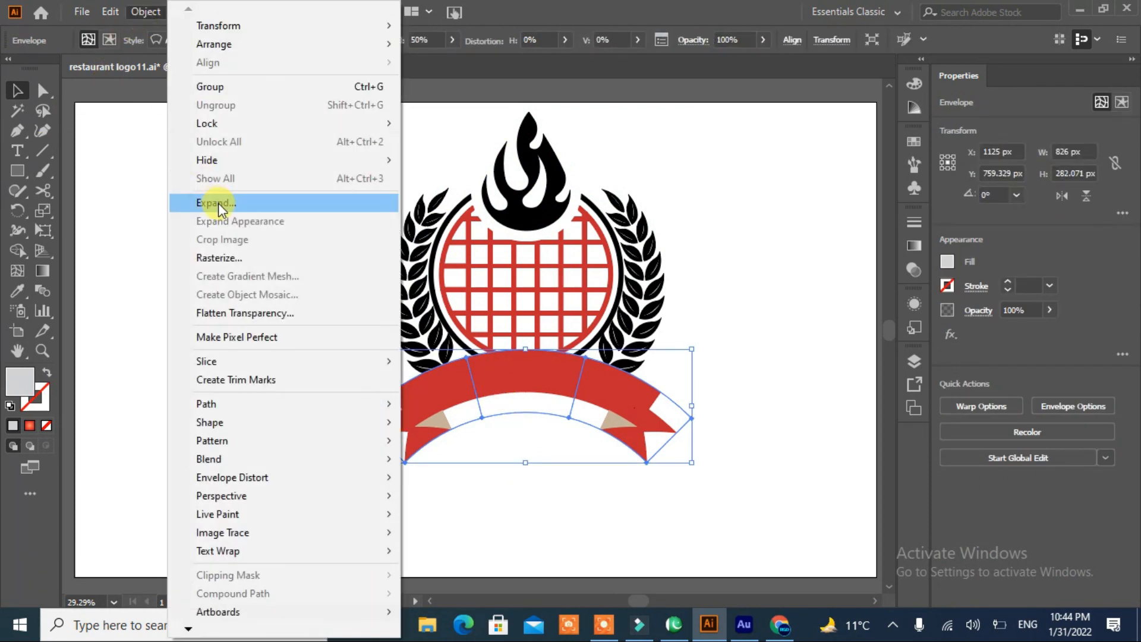
pyautogui.click(218, 204)
pyautogui.click(246, 308)
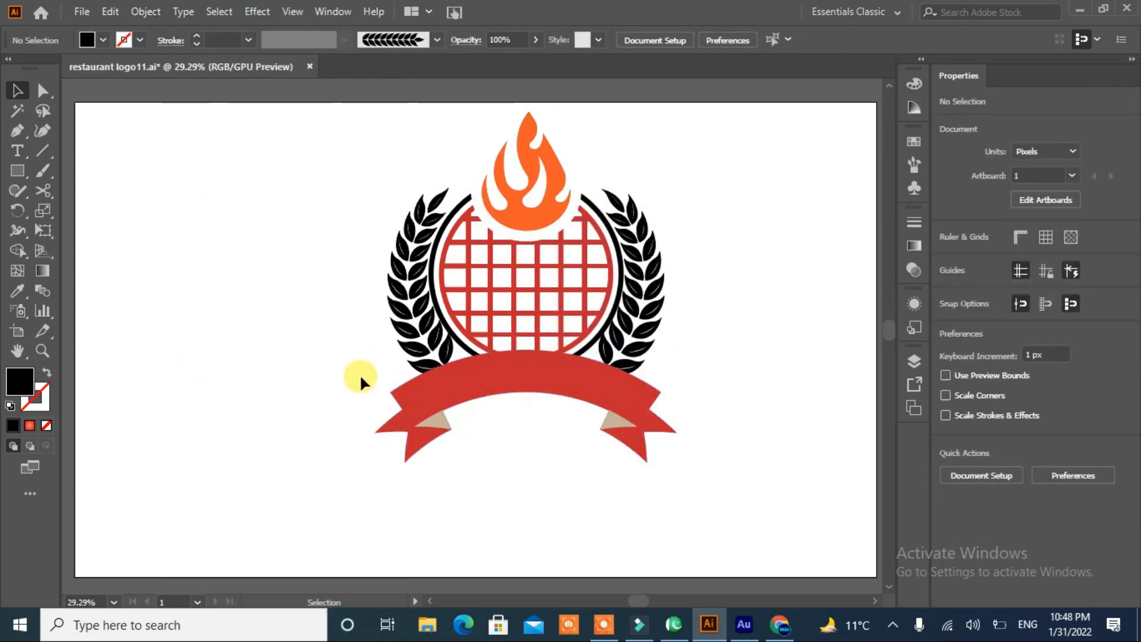
# Fill the left leaf branch with light orange using the Color Picker.
pyautogui.click(415, 329)
pyautogui.doubleClick(20, 380)
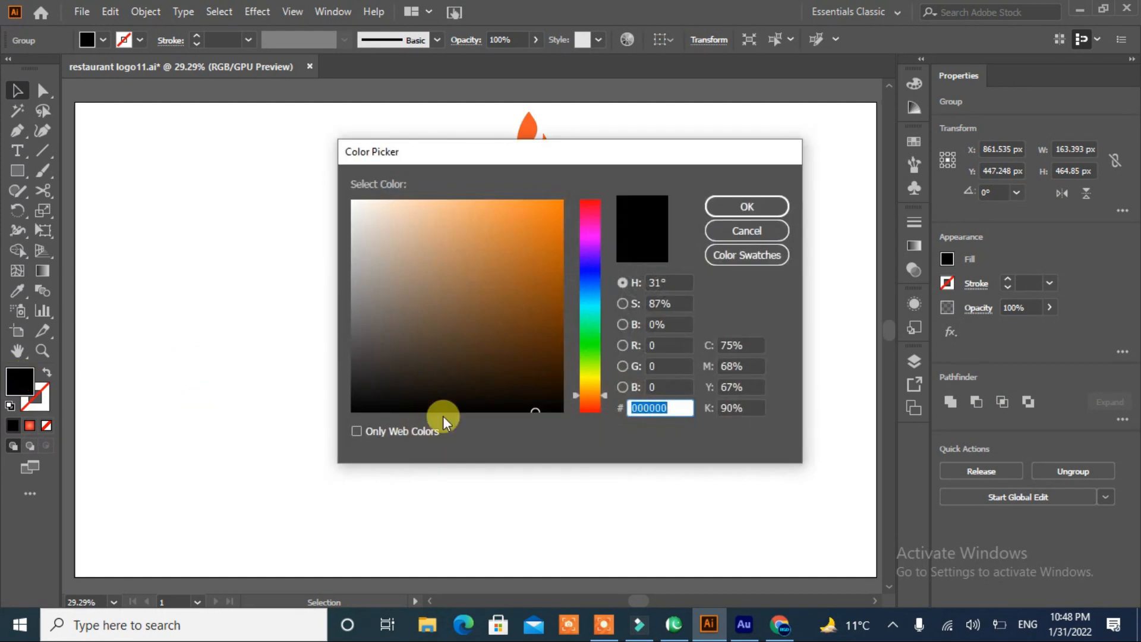
pyautogui.rightClick(672, 407)
pyautogui.click(509, 252)
pyautogui.click(746, 206)
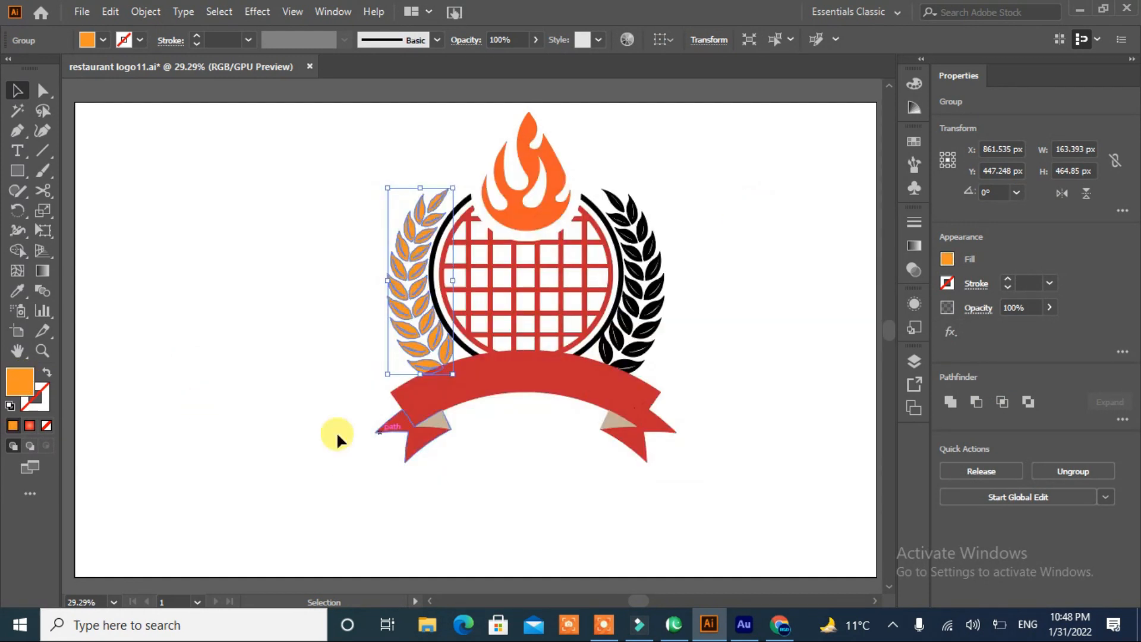
pyautogui.click(248, 360)
# Give the right leaf branch the left branch's orange fill with the Eyedropper.
pyautogui.click(650, 313)
pyautogui.click(17, 291)
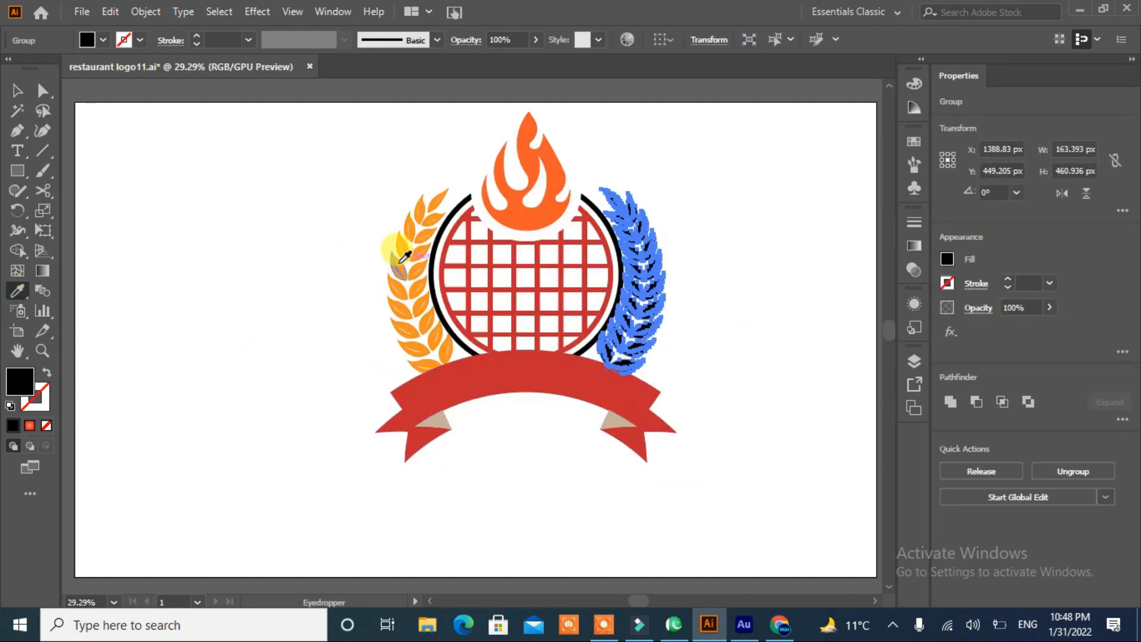
pyautogui.click(395, 247)
pyautogui.click(17, 91)
pyautogui.click(268, 342)
# Draw a wide ellipse beside the emblem with no fill and a 1 pt orange stroke.
pyautogui.moveTo(17, 170); pyautogui.dragTo(89, 215)
pyautogui.moveTo(132, 265)
pyautogui.mouseDown()
pyautogui.moveTo(394, 372)
pyautogui.moveTo(409, 409)
pyautogui.mouseUp()
pyautogui.press('v')
pyautogui.hotkey('shift', 'x')
# Move the ellipse onto the banner and resize it to about 833 by 493 px so its upper arc follows the band.
pyautogui.moveTo(256, 358); pyautogui.dragTo(500, 458)
pyautogui.moveTo(640, 462); pyautogui.dragTo(692, 462)
pyautogui.moveTo(364, 462); pyautogui.dragTo(358, 462)
pyautogui.moveTo(525, 391); pyautogui.dragTo(518, 373)
pyautogui.moveTo(524, 457); pyautogui.dragTo(529, 463)
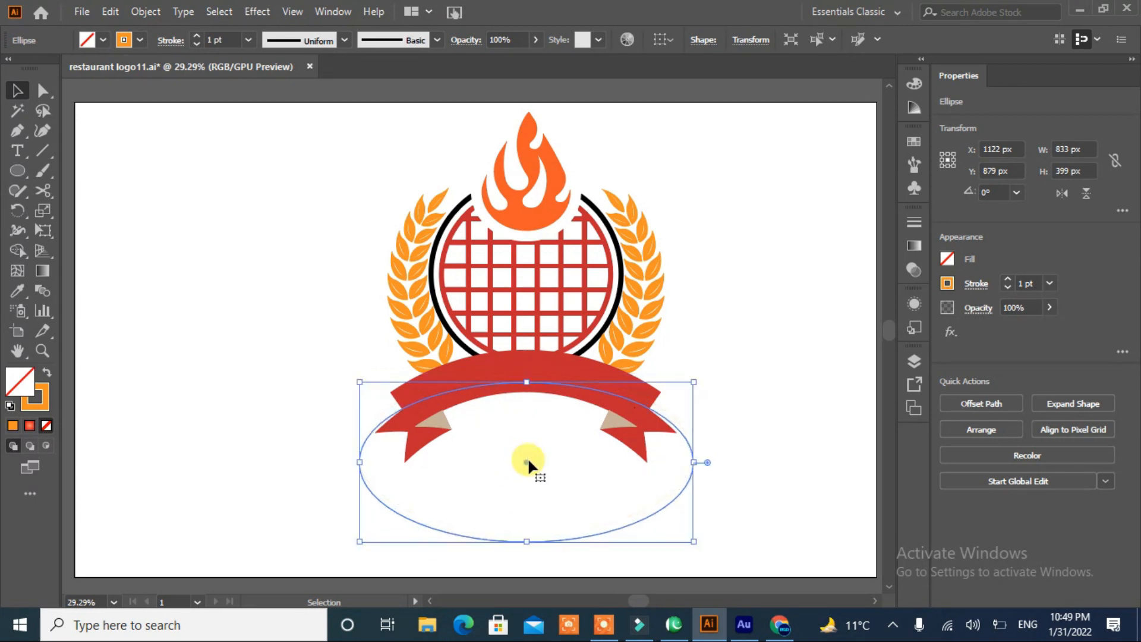
pyautogui.moveTo(524, 541); pyautogui.dragTo(533, 566)
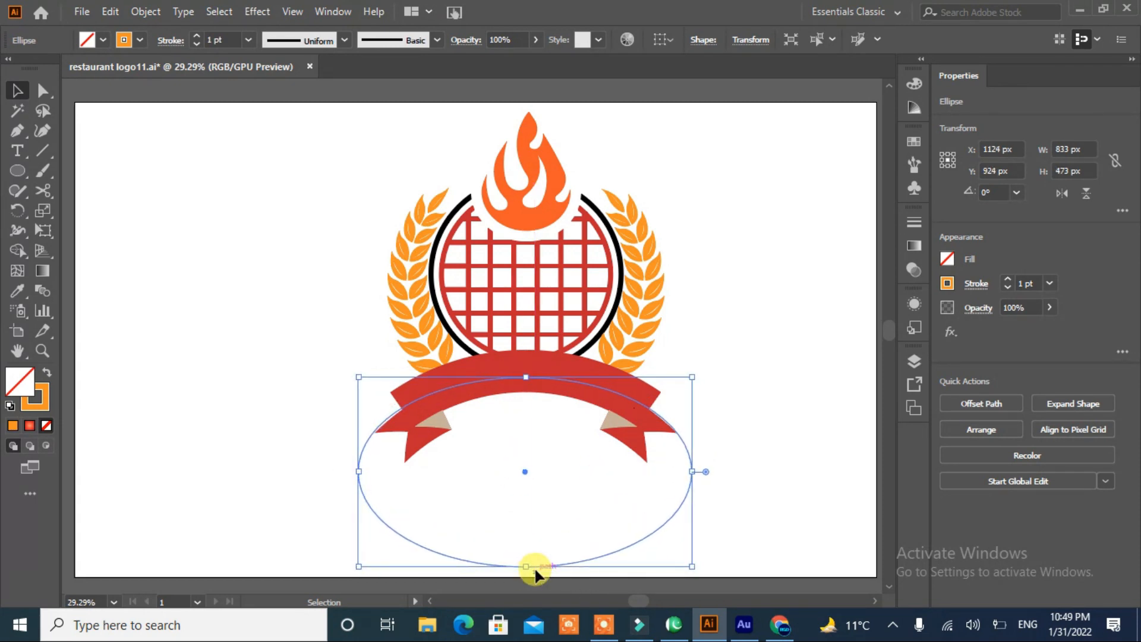
pyautogui.moveTo(525, 377); pyautogui.dragTo(525, 369)
# Nudge the ellipse vertically to about Y 923 px, aligning its upper arc with the middle of the red band.
pyautogui.press('Down')
pyautogui.press('Down')
pyautogui.press('Down')
pyautogui.press('Down')
pyautogui.press('Down')
pyautogui.press('Down')
pyautogui.press('Down')
pyautogui.press('Down')
pyautogui.press('Down')
pyautogui.press('Down')
pyautogui.press('Down')
pyautogui.press('Down')
pyautogui.press('Down')
pyautogui.press('Down')
pyautogui.press('Down')
pyautogui.press('Down')
pyautogui.press('Down')
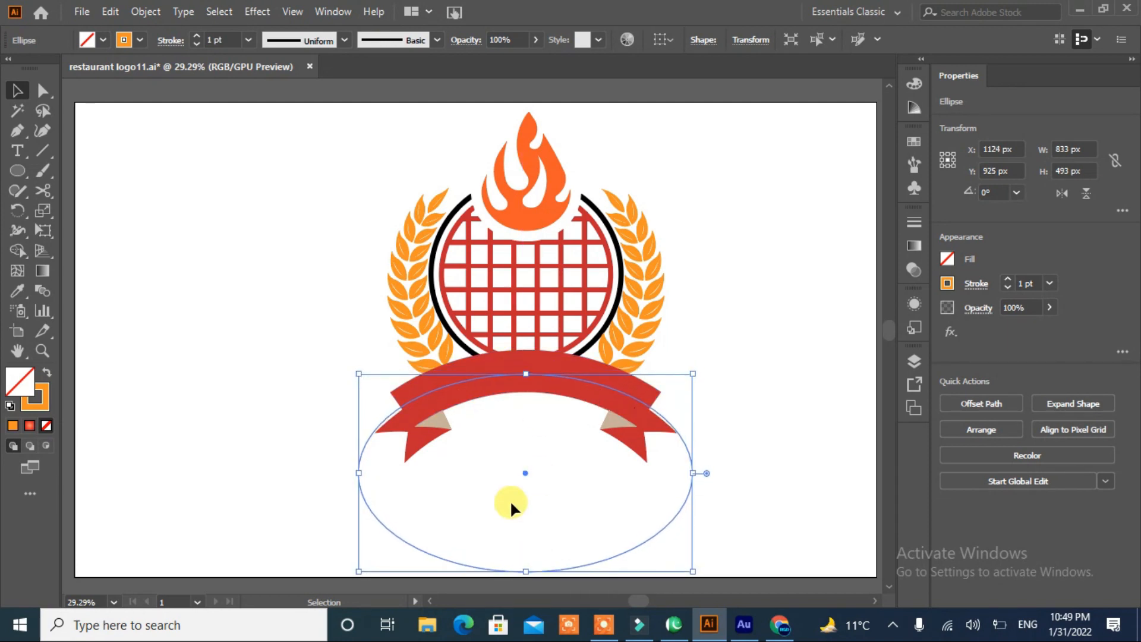
pyautogui.press('Up')
pyautogui.press('Up')
pyautogui.press('Up')
pyautogui.press('Up')
pyautogui.press('Up')
pyautogui.press('Up')
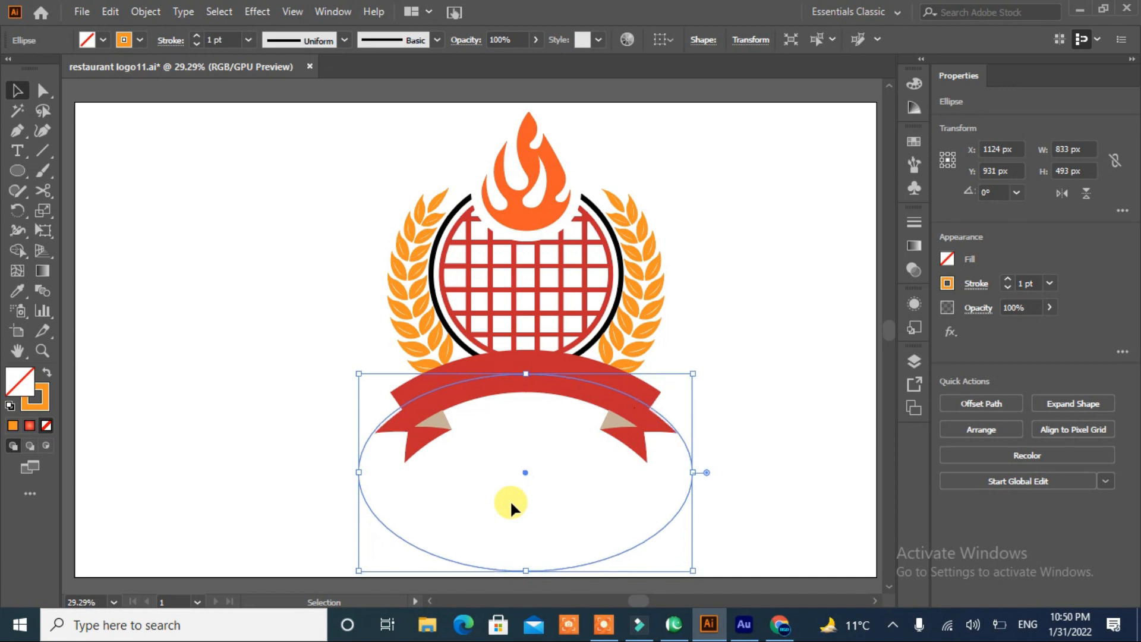
# Cut the ellipse with the Scissors tool near both banner ends and delete its lower part, keeping only the arc on the band.
pyautogui.click(42, 191)
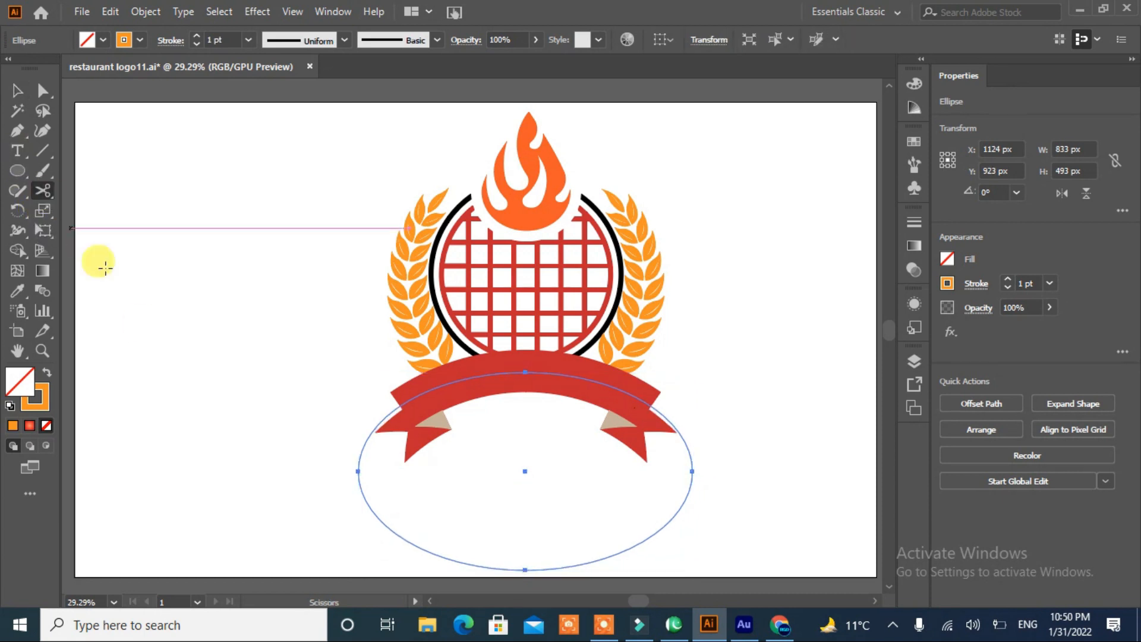
pyautogui.click(406, 402)
pyautogui.press('Delete')
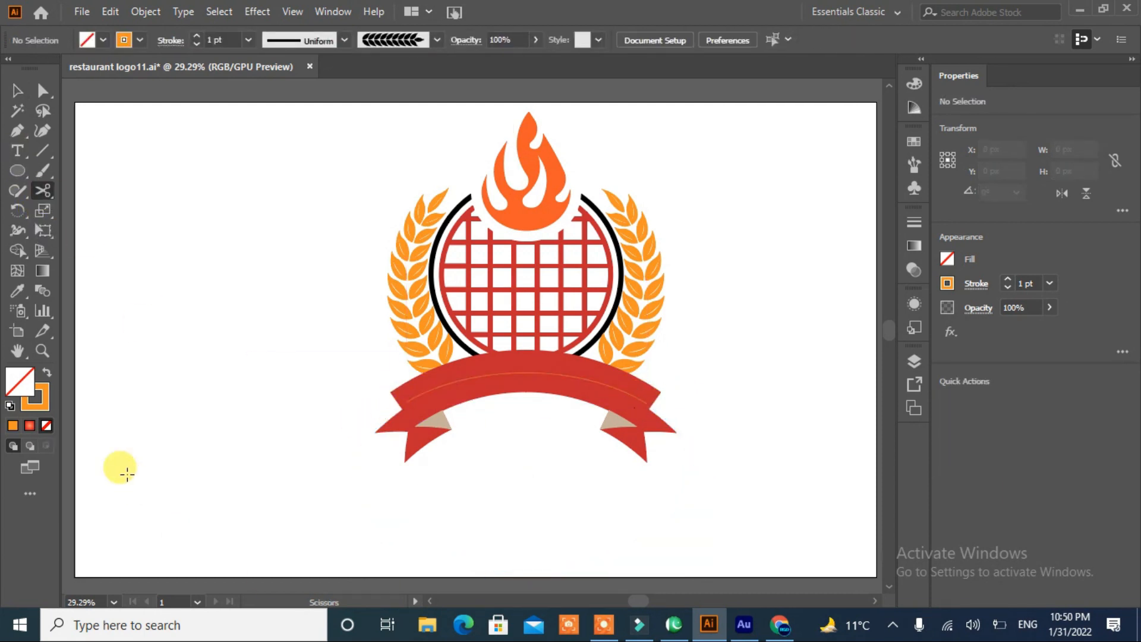
pyautogui.press('v')
pyautogui.click(483, 391)
pyautogui.moveTo(527, 405); pyautogui.dragTo(530, 410)
pyautogui.click(442, 489)
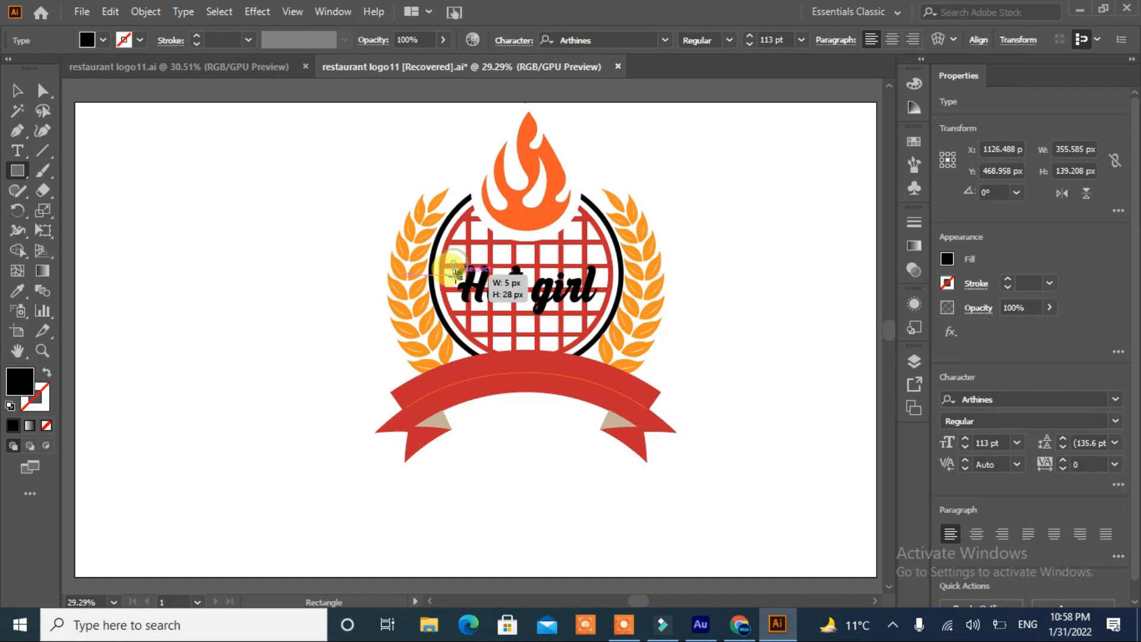
# Draw a rounded rectangle about 366 by 118 px over the "Hot girl" text and use it to cut the grid with Shape Builder.
pyautogui.moveTo(455, 273); pyautogui.dragTo(587, 304)
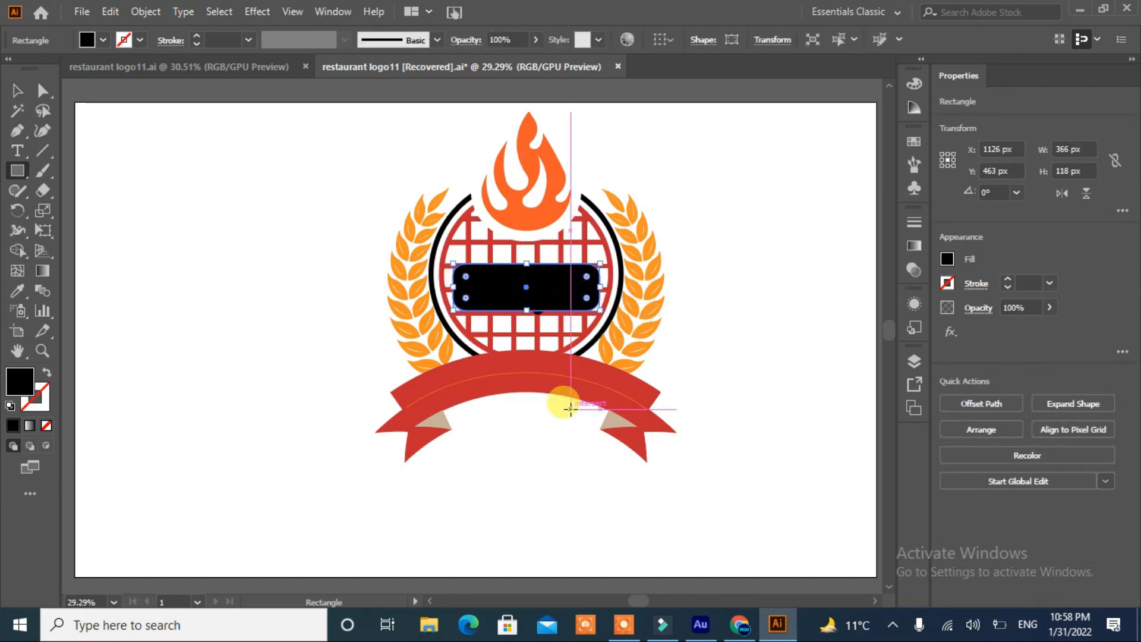
pyautogui.click(15, 92)
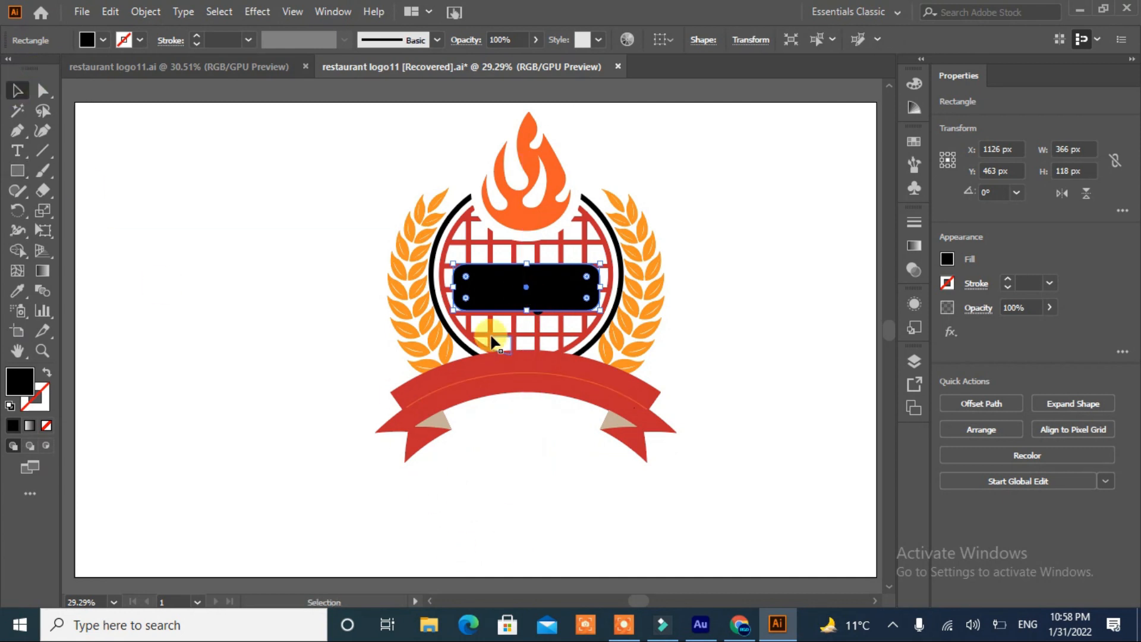
pyautogui.keyDown('shift'); pyautogui.click(476, 327); pyautogui.keyUp('shift')
pyautogui.click(16, 251)
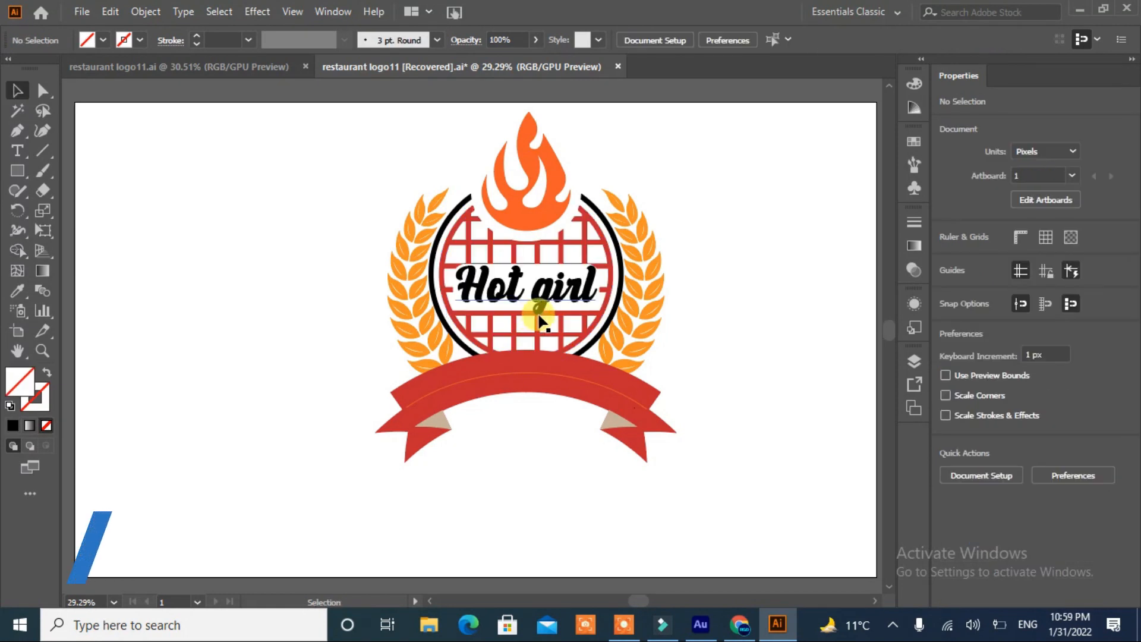
# Give the "Hot girl" lettering a white stroke and reduce its weight to 0.75 pt.
pyautogui.click(540, 312)
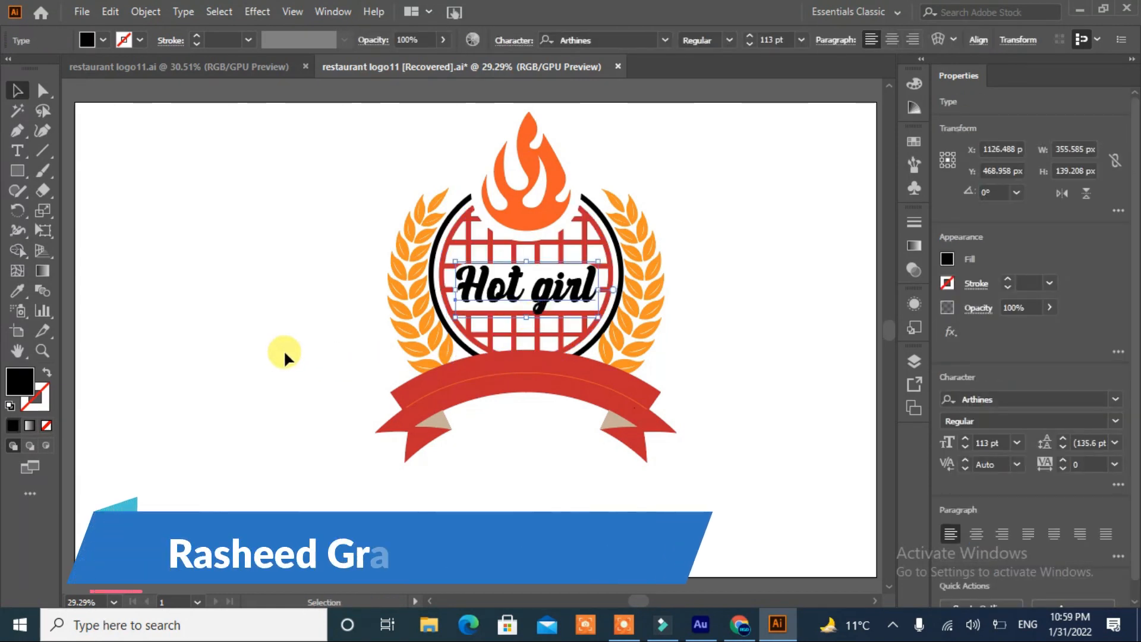
pyautogui.click(196, 36)
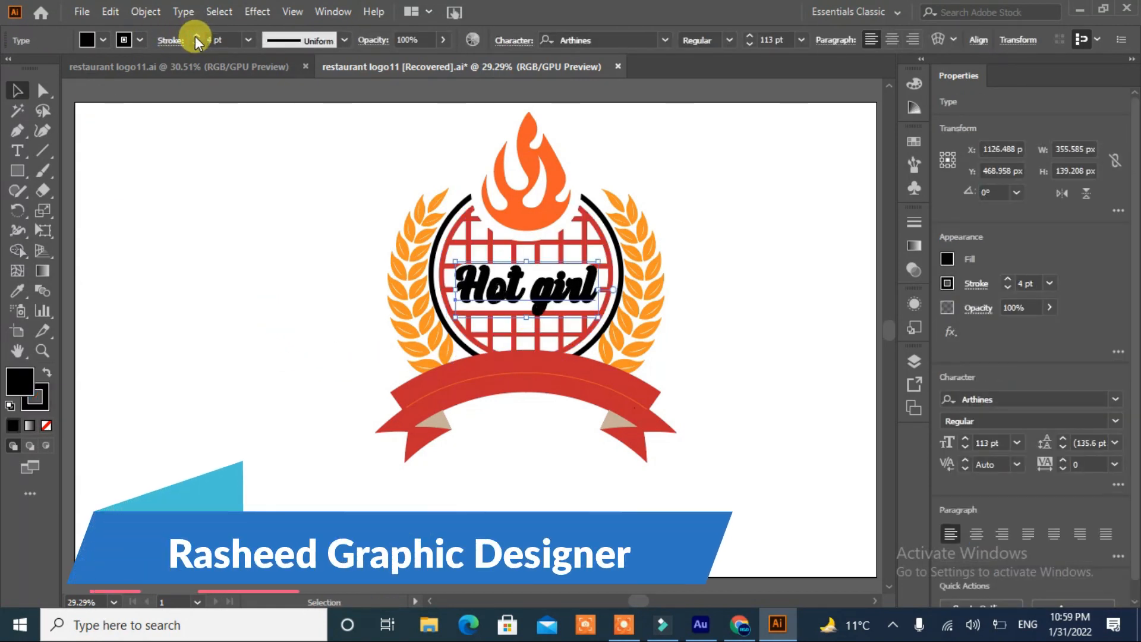
pyautogui.click(140, 40)
pyautogui.click(35, 68)
pyautogui.click(195, 44)
pyautogui.click(195, 44)
pyautogui.click(196, 44)
pyautogui.click(196, 44)
pyautogui.click(195, 37)
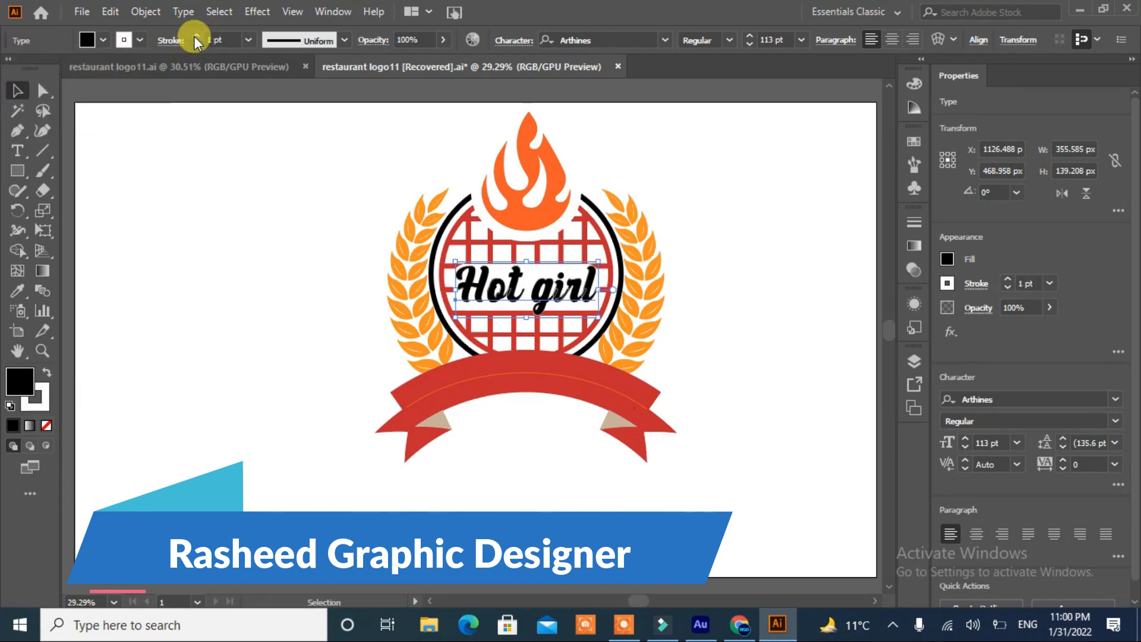
pyautogui.click(197, 44)
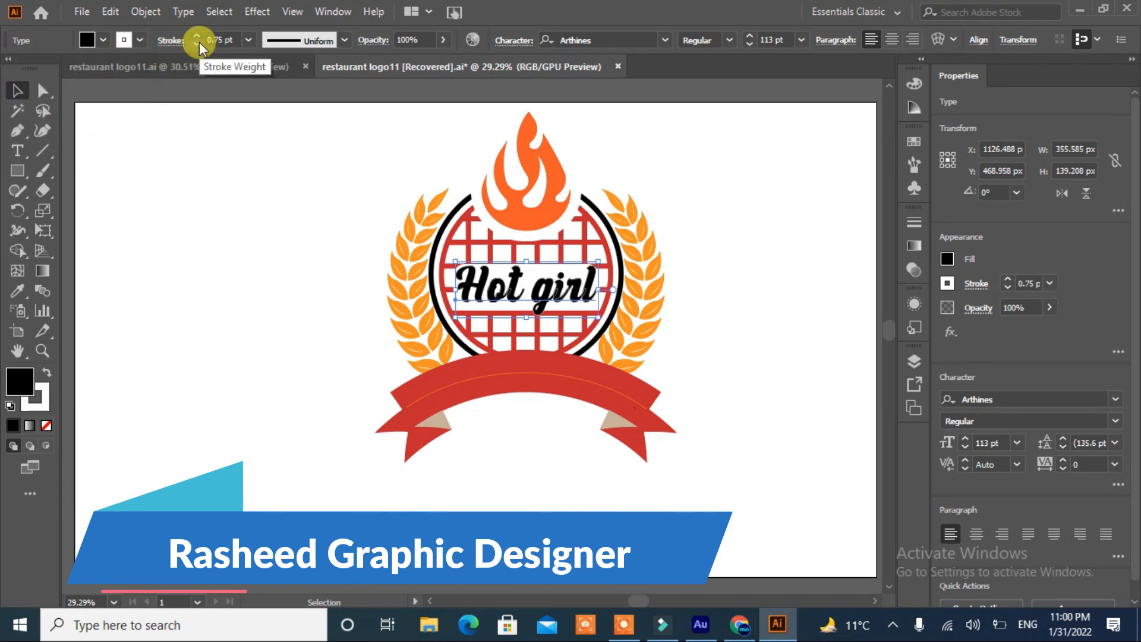
# Paste a copy of the "Hot girl" lettering behind the original and set its white stroke to 15 pt.
pyautogui.click(105, 13)
pyautogui.click(110, 12)
pyautogui.click(111, 12)
pyautogui.click(159, 148)
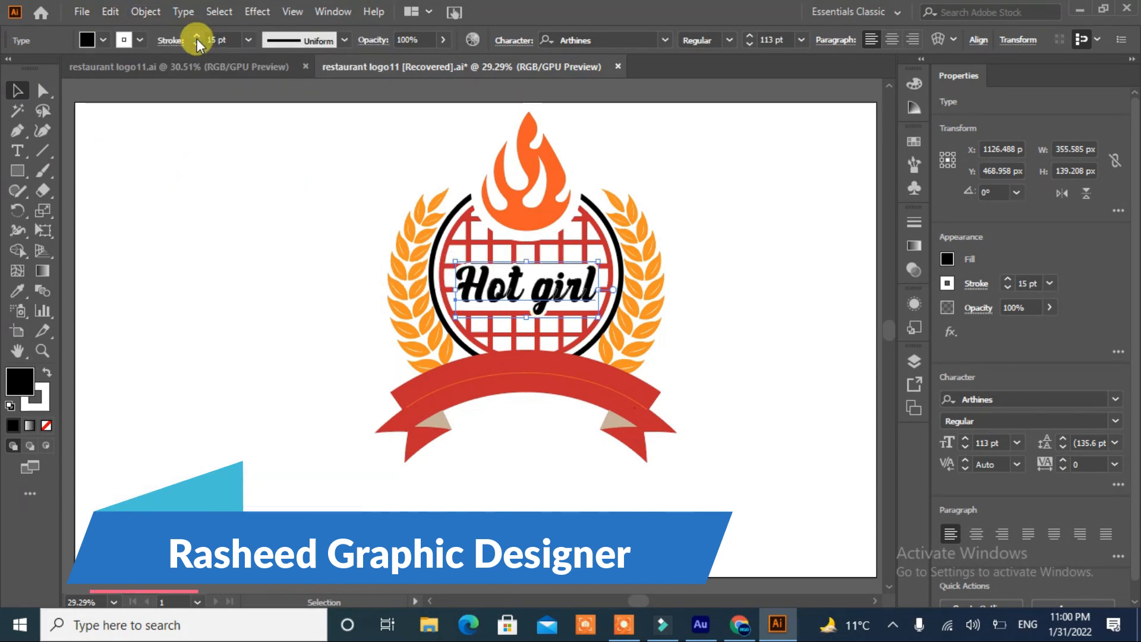
pyautogui.click(187, 181)
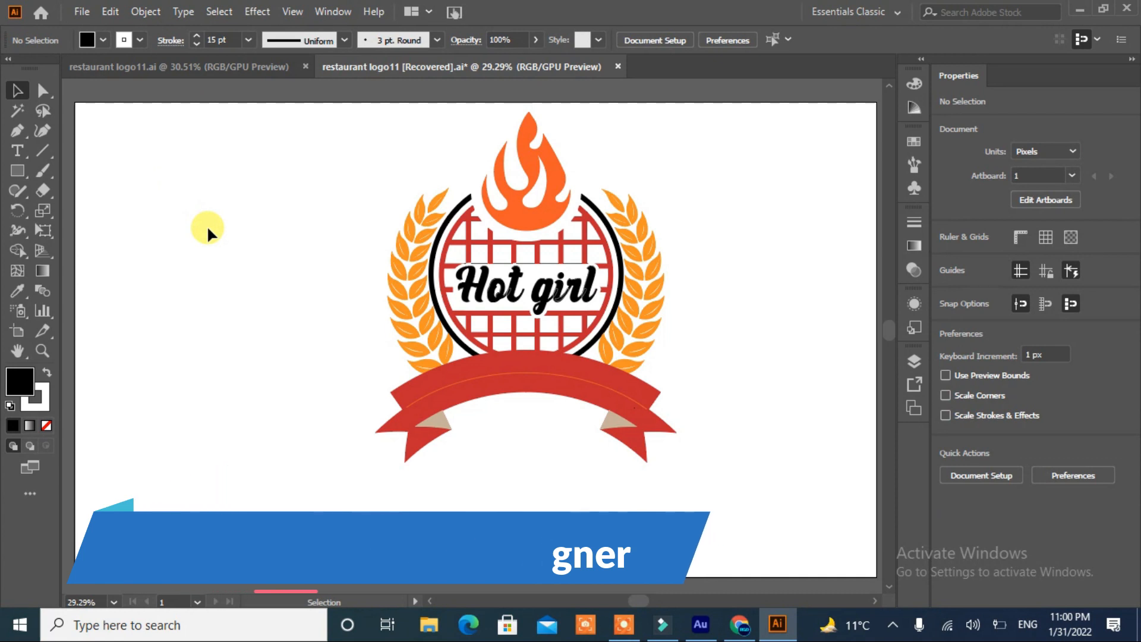
# Recolor the front "Hot girl" lettering with the banner's red using the Eyedropper, leaving the white outline behind it.
pyautogui.click(497, 298)
pyautogui.press('i')
pyautogui.click(416, 379)
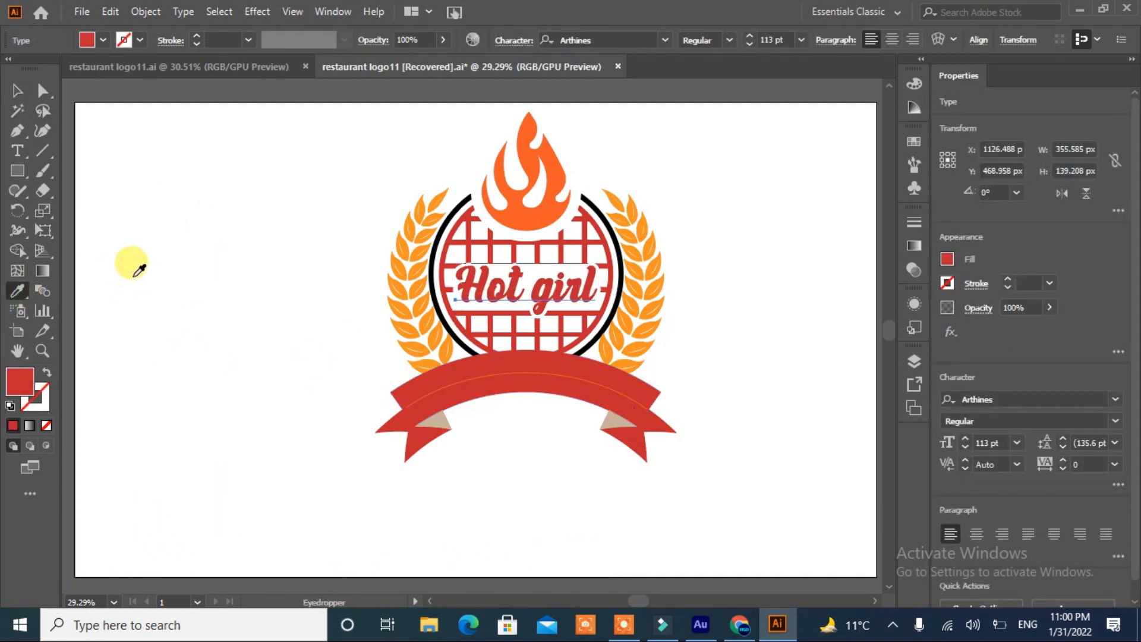
pyautogui.click(16, 95)
pyautogui.click(202, 281)
# Recolor the black ring around the grid with the flame's orange using the Eyedropper.
pyautogui.click(450, 335)
pyautogui.click(19, 291)
pyautogui.click(528, 152)
pyautogui.press('v')
pyautogui.click(278, 441)
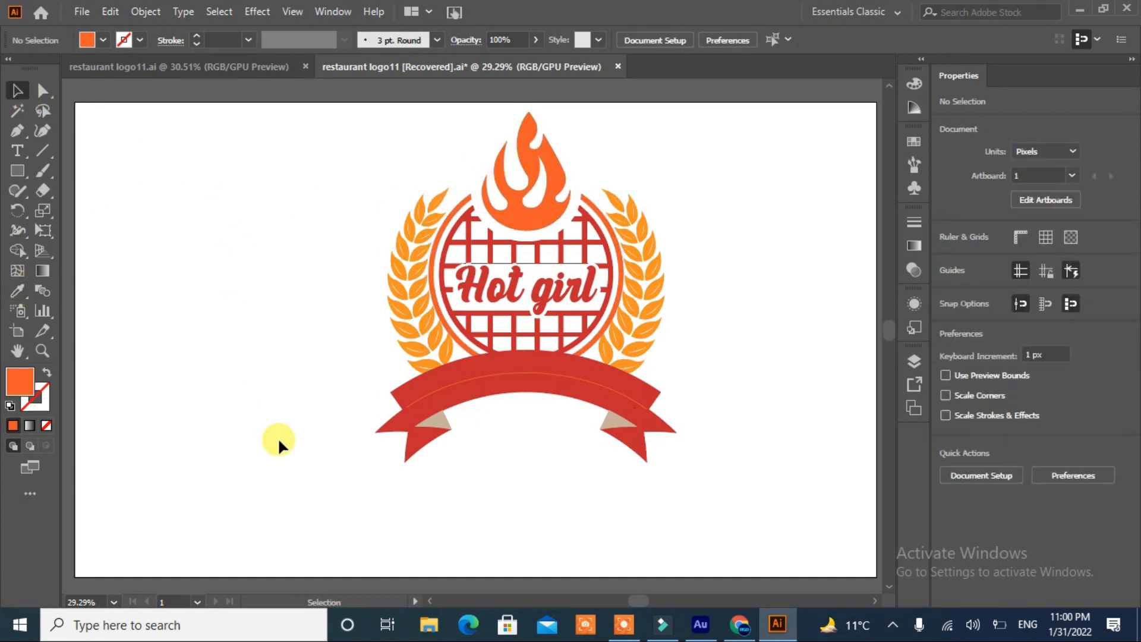
# Fill the ring around the grid with a dark brown swatch.
pyautogui.click(443, 321)
pyautogui.click(90, 40)
pyautogui.click(84, 95)
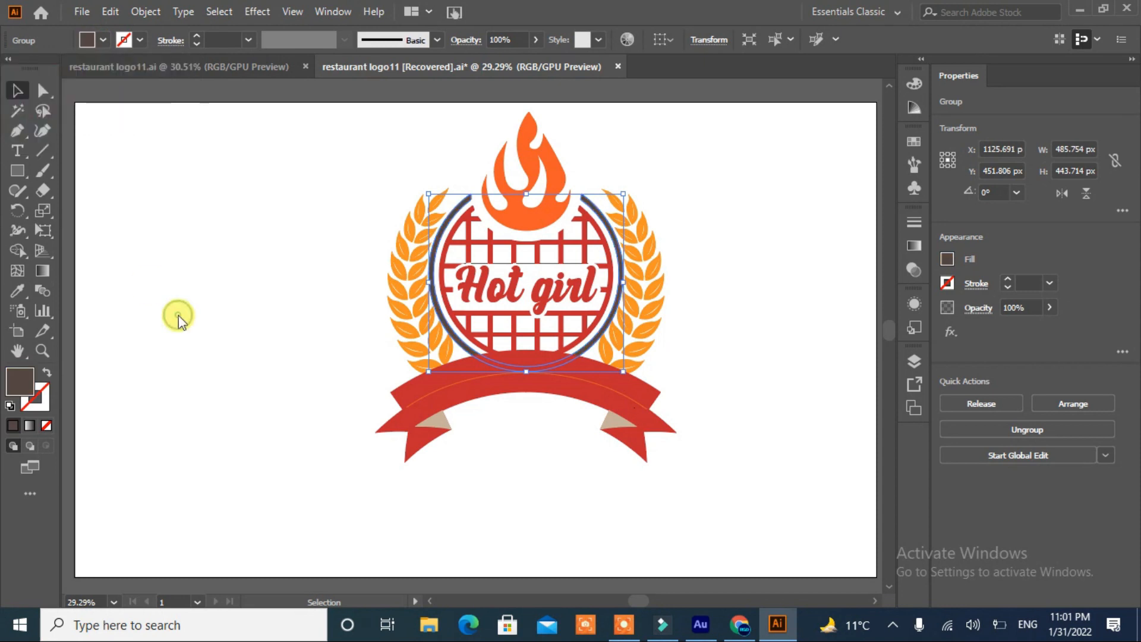
pyautogui.click(176, 312)
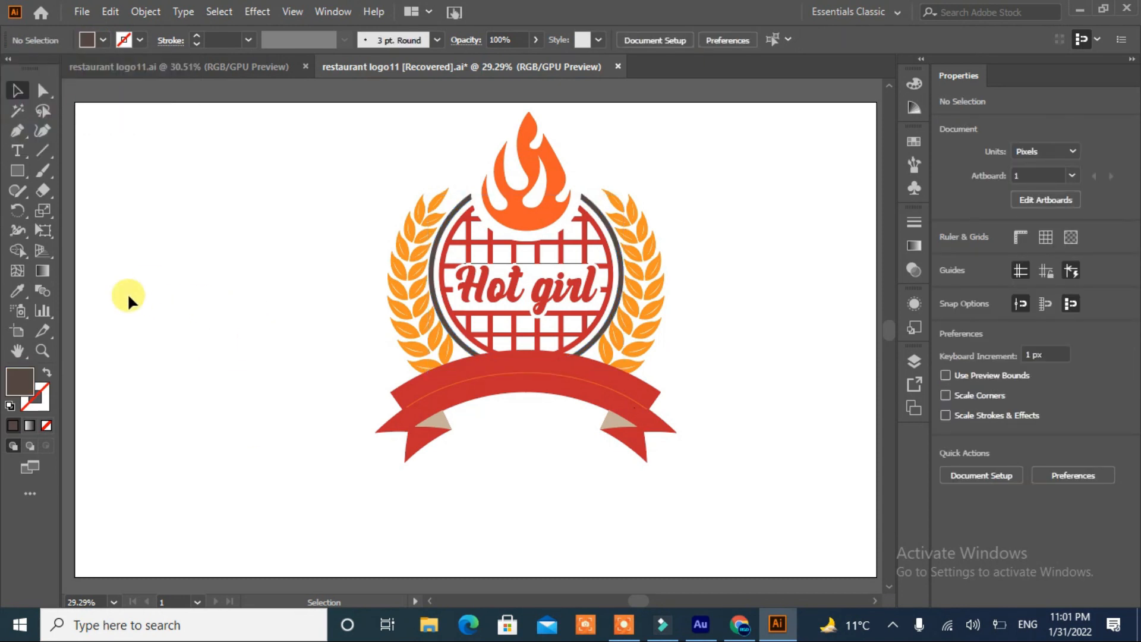
# Add the text "HOT GIRL" on the empty artboard beside the emblem and set it in the Bebas font.
pyautogui.click(17, 151)
pyautogui.click(157, 247)
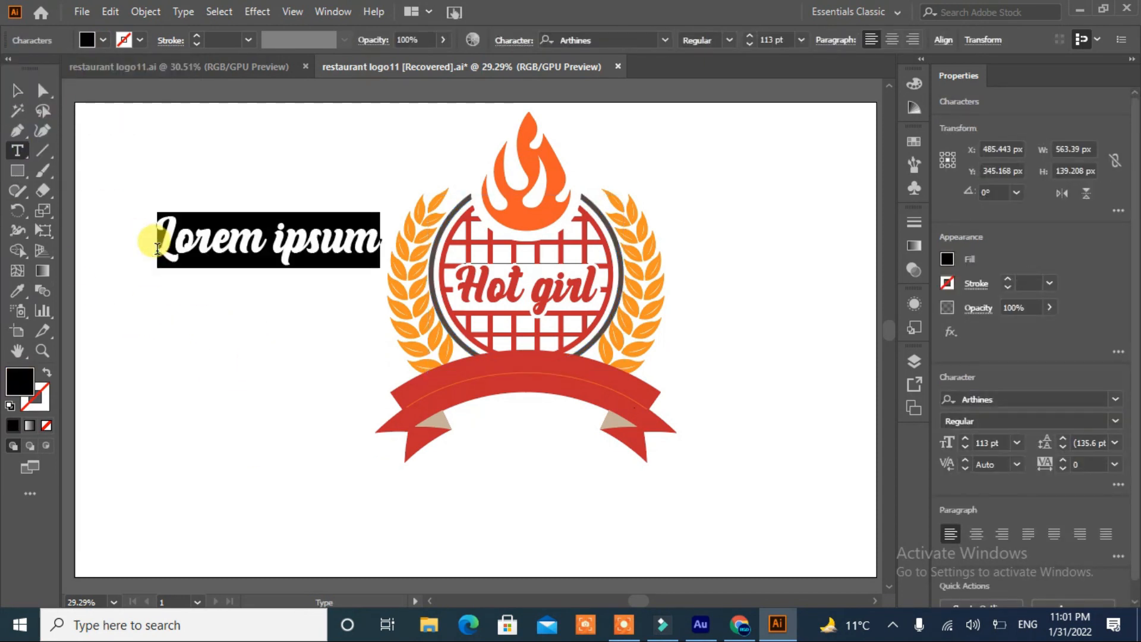
pyautogui.write('HOTGIRL')
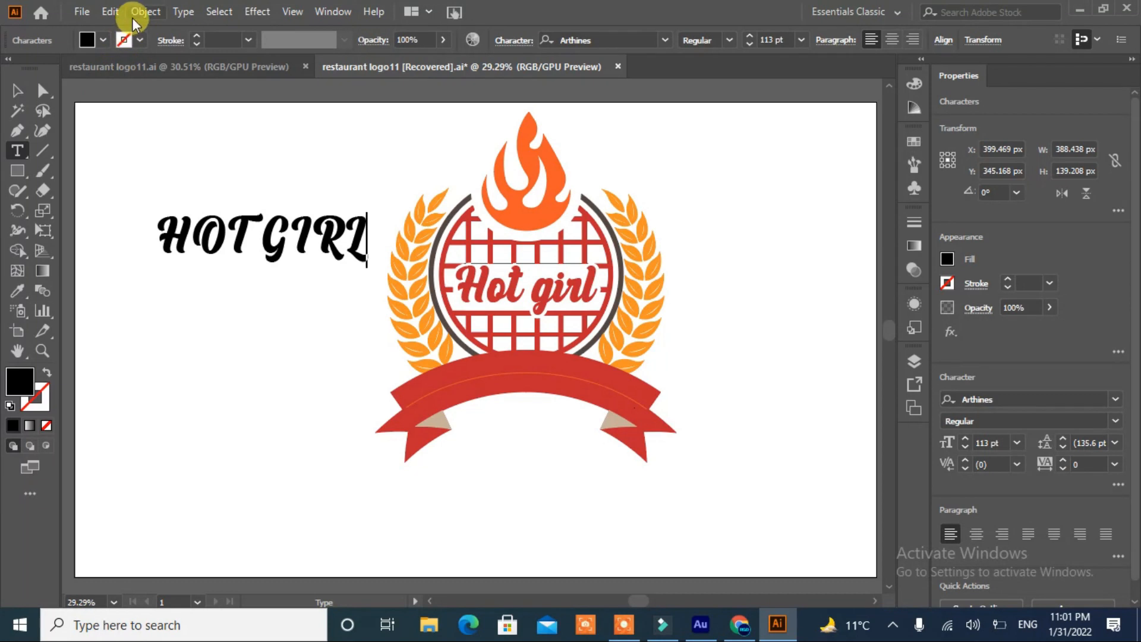
pyautogui.click(664, 40)
pyautogui.scroll(-7, 778, 191)
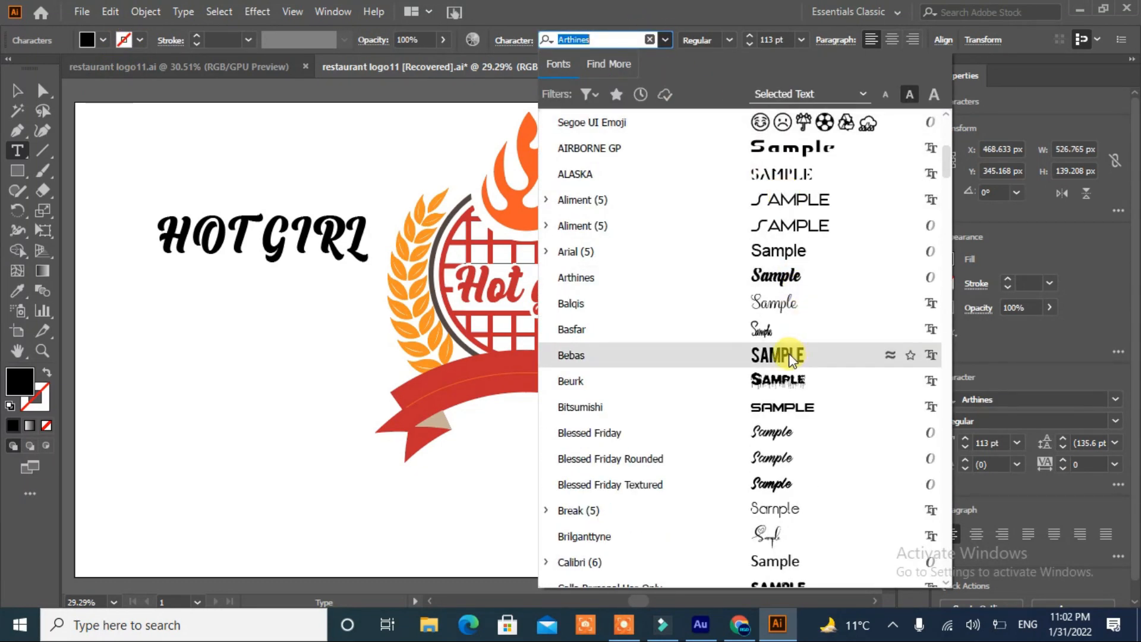
pyautogui.click(792, 358)
pyautogui.moveTo(371, 238); pyautogui.dragTo(119, 229)
pyautogui.click(665, 41)
pyautogui.click(712, 117)
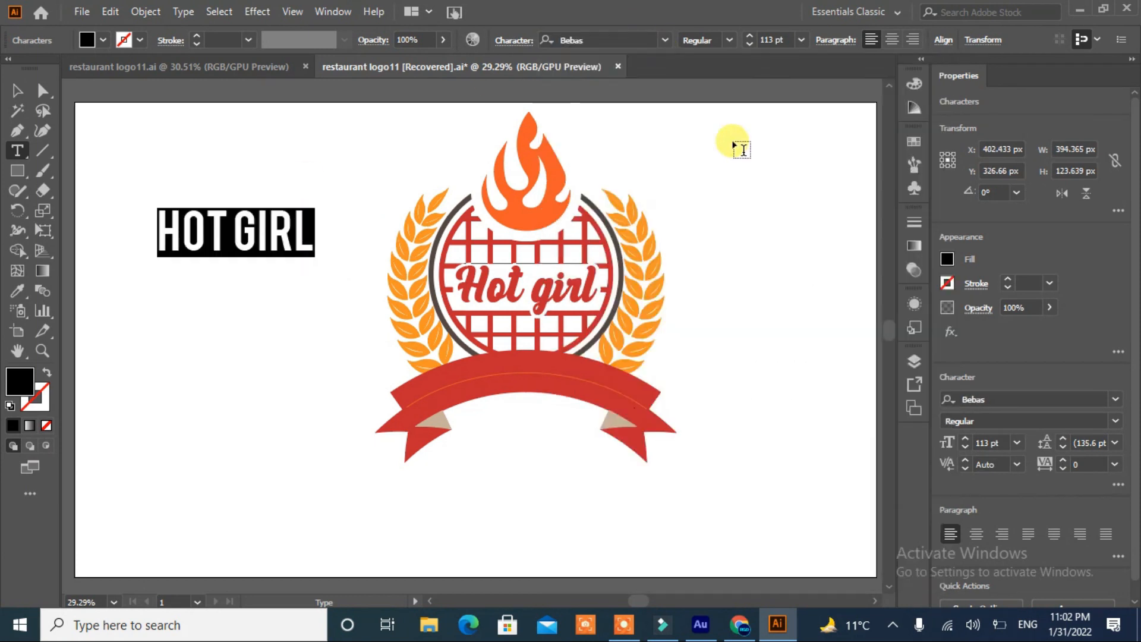
# Extend the separate text to "HOT GIRL LOGO" and move it to about X 407, Y 521 px.
pyautogui.click(17, 90)
pyautogui.click(178, 172)
pyautogui.click(252, 237)
pyautogui.click(17, 150)
pyautogui.click(316, 230)
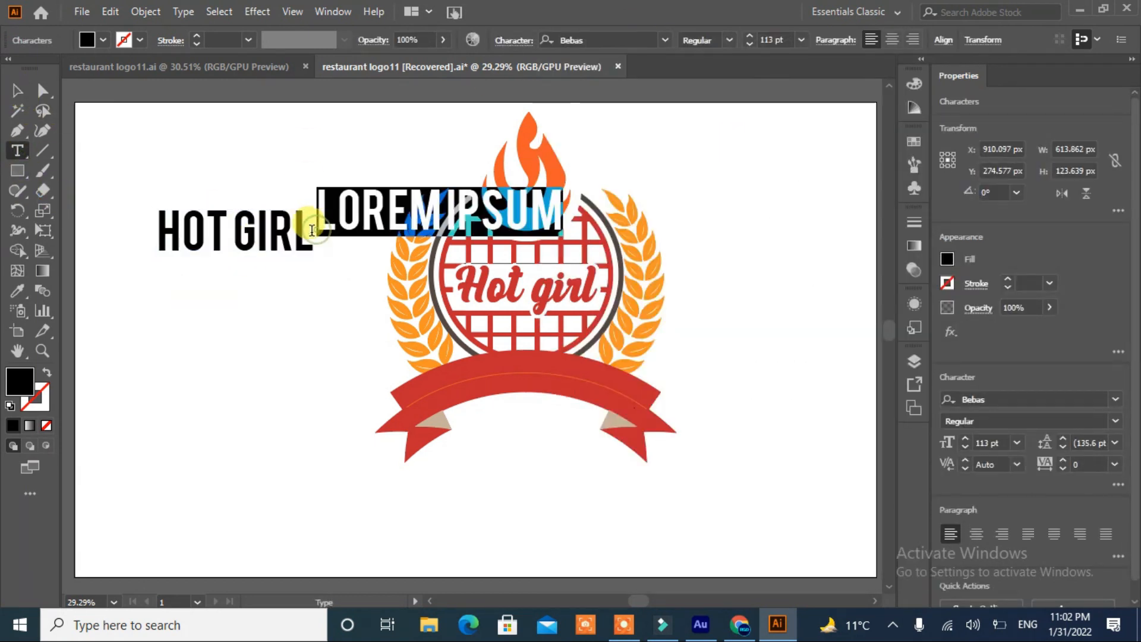
pyautogui.press('BackSpace')
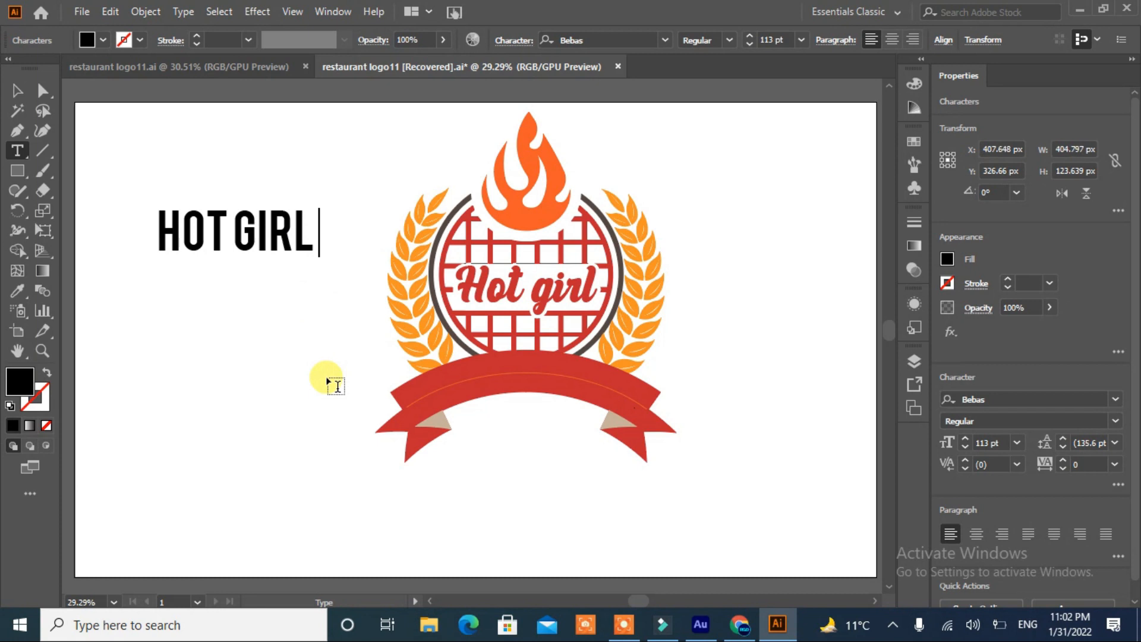
pyautogui.click(17, 91)
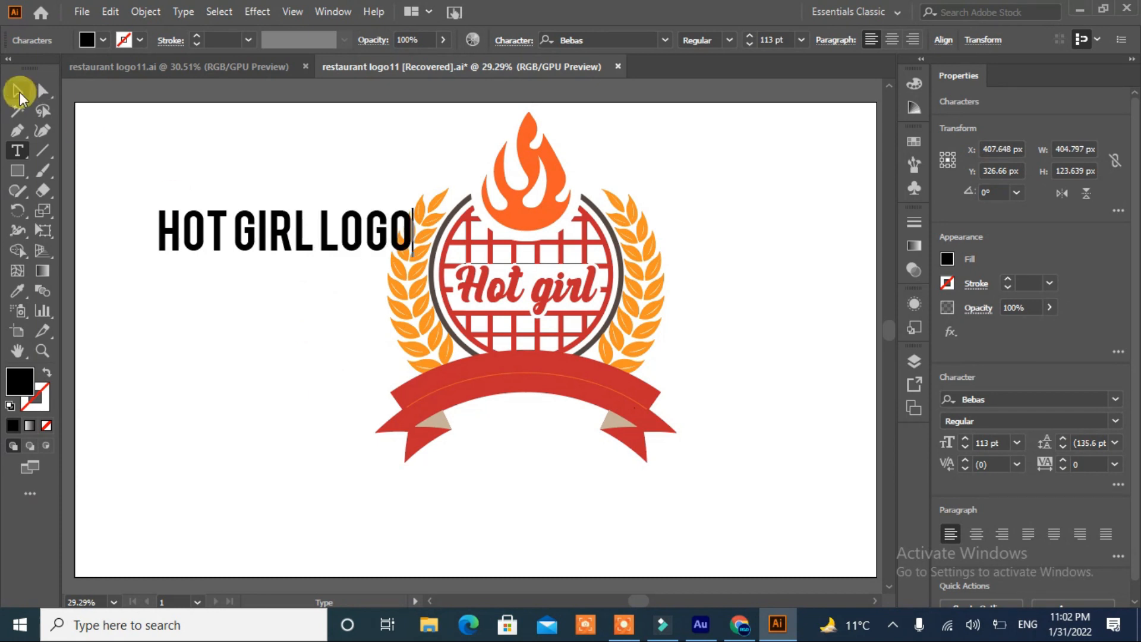
pyautogui.moveTo(284, 241); pyautogui.dragTo(238, 319)
# Place the text "HOT GIRL LOGO DESIGN" along the banner's arc with Type on a Path, sized 54 pt.
pyautogui.moveTo(18, 156); pyautogui.dragTo(51, 194)
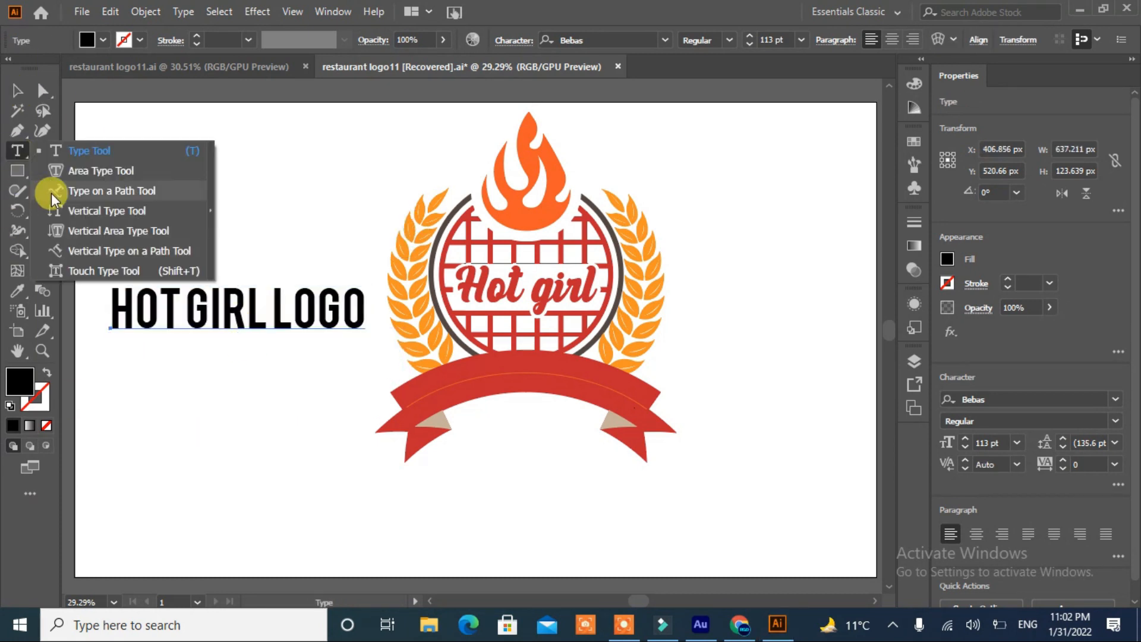
pyautogui.click(395, 388)
pyautogui.click(966, 448)
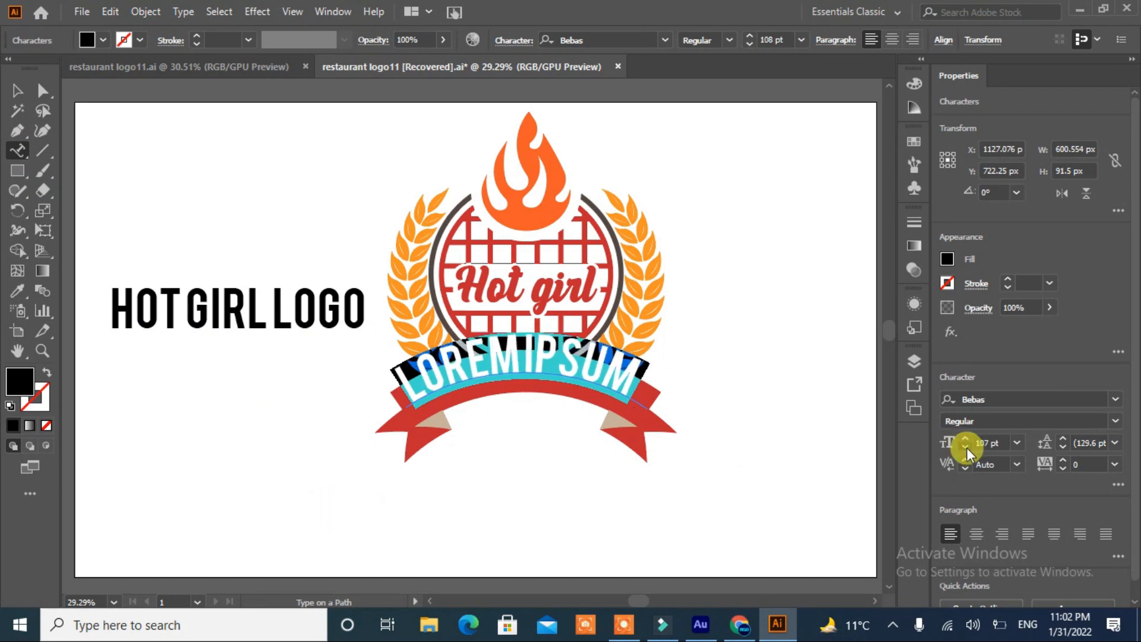
pyautogui.write('HOT GIRL LOGO DESIGN')
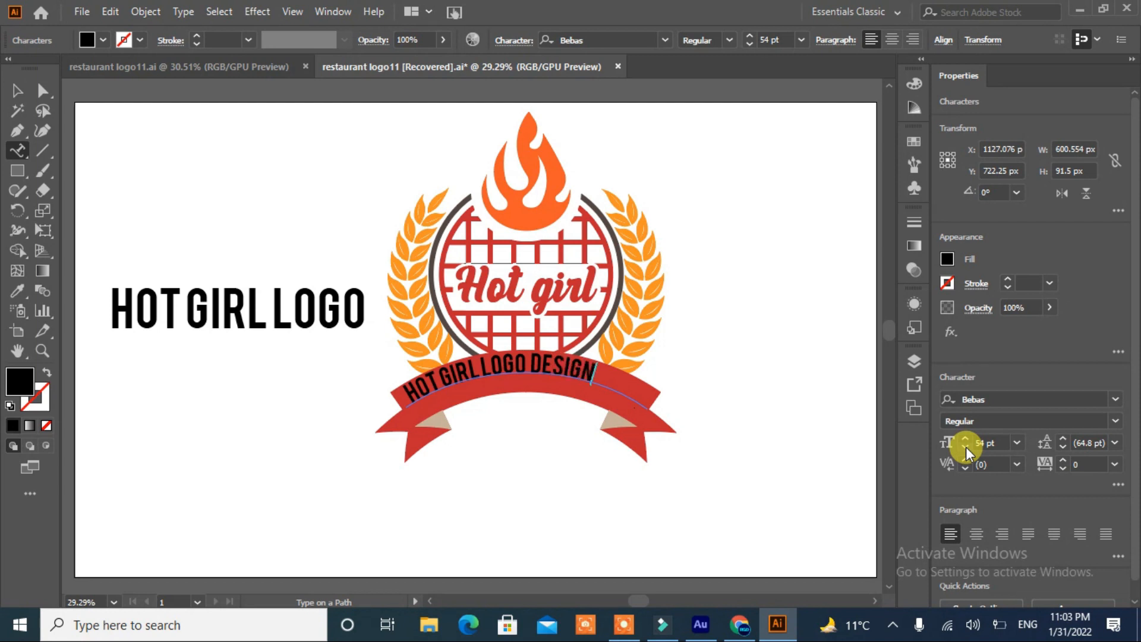
# Set the banner text's path options to the Rainbow effect with Center alignment to the path.
pyautogui.press('Escape')
pyautogui.click(185, 11)
pyautogui.moveTo(237, 170)
pyautogui.click(469, 265)
pyautogui.click(255, 300)
pyautogui.click(250, 354)
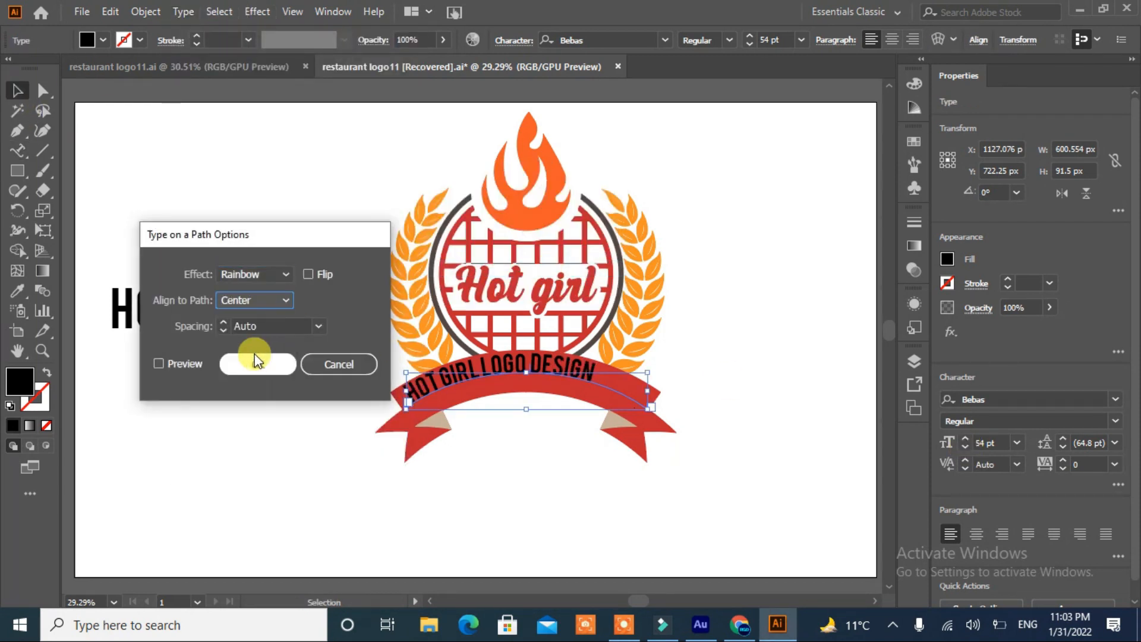
pyautogui.click(159, 363)
pyautogui.click(249, 364)
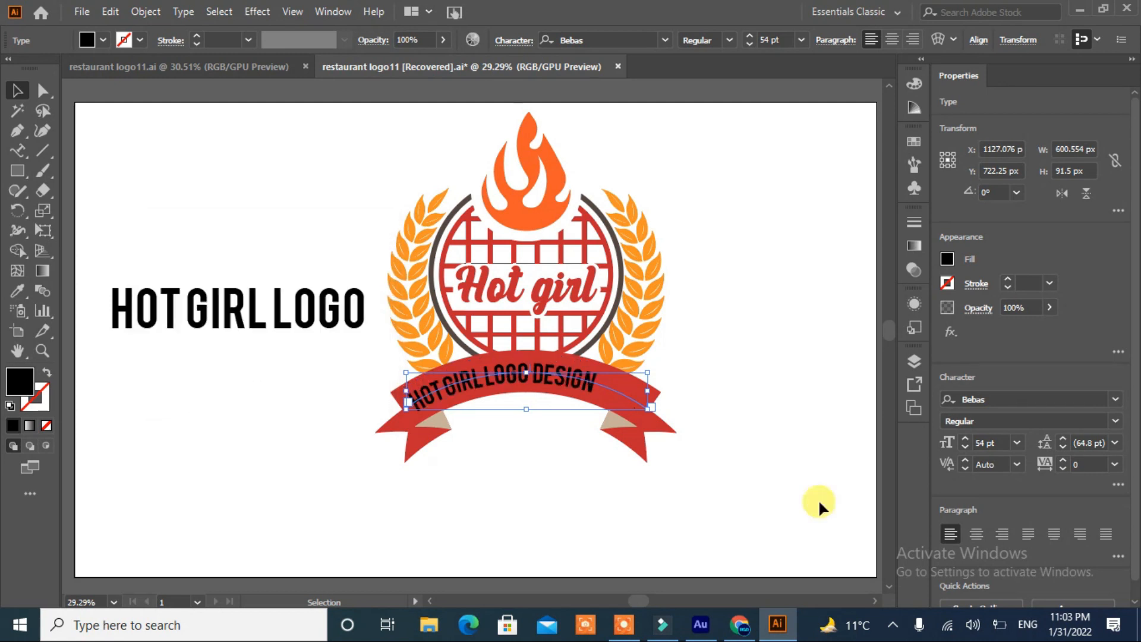
# Set the arched banner text's tracking to 279 and its font size to 62 pt.
pyautogui.click(1115, 464)
pyautogui.click(1105, 449)
pyautogui.click(1063, 461)
pyautogui.click(964, 439)
pyautogui.click(964, 438)
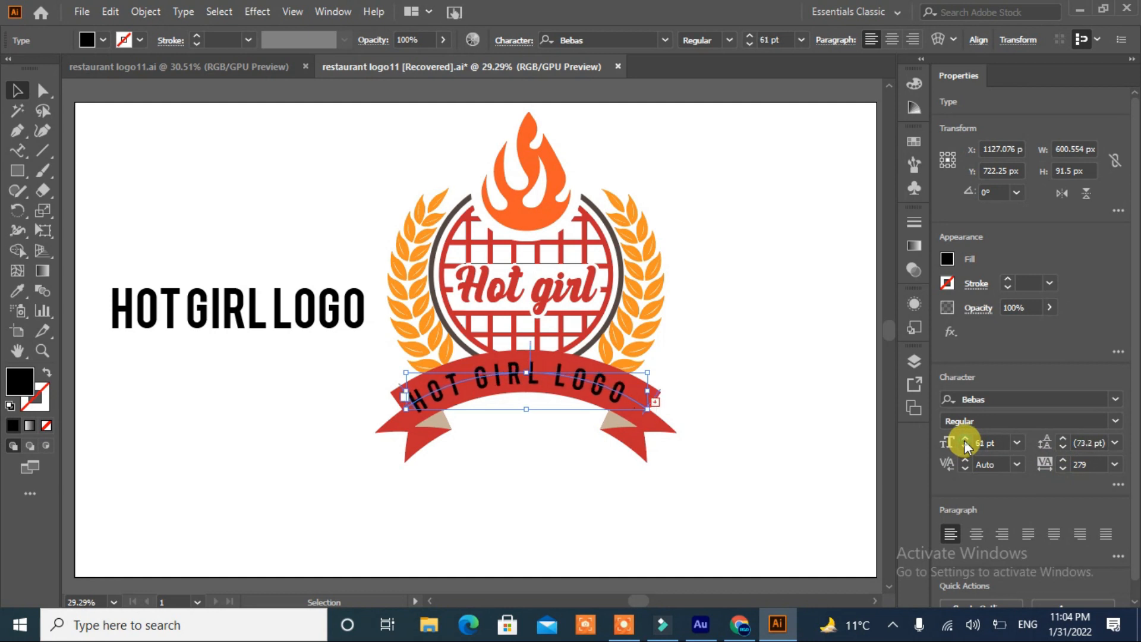
pyautogui.click(964, 438)
# Tighten the tracking of the arched banner text and shift its start inward so it sits centred on the ribbon.
pyautogui.click(18, 150)
pyautogui.click(399, 389)
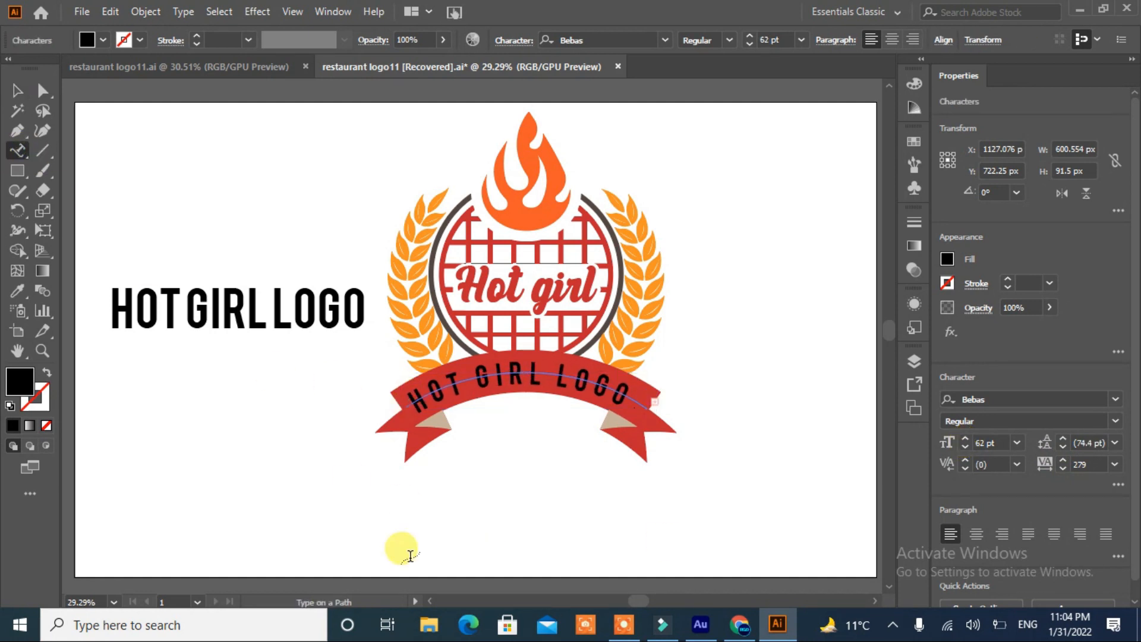
pyautogui.click(1114, 464)
pyautogui.click(1100, 445)
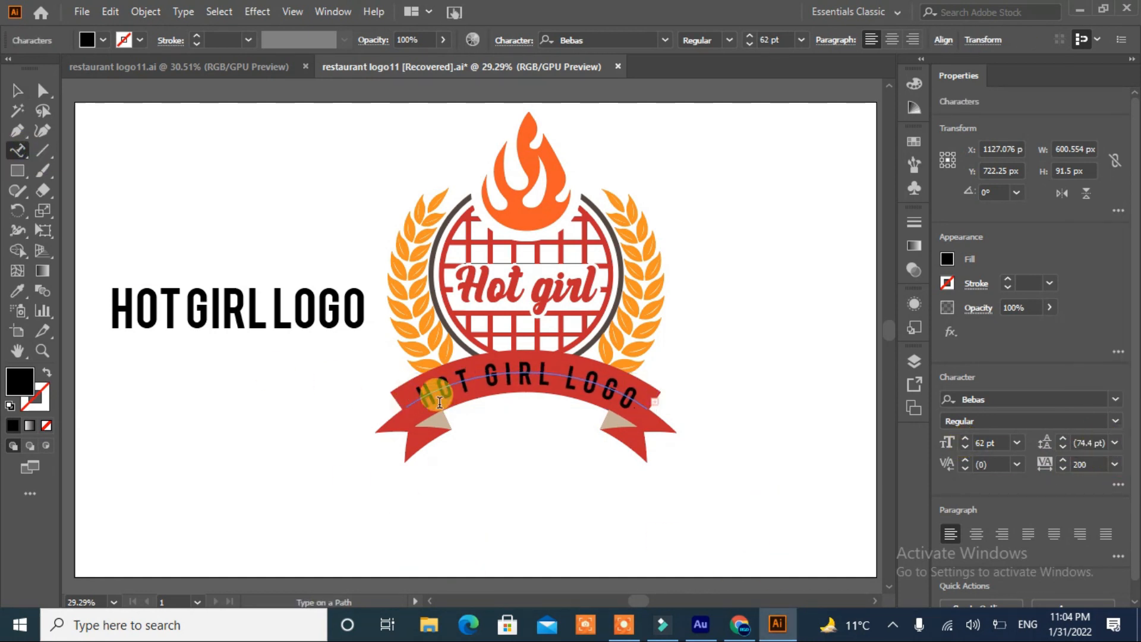
pyautogui.moveTo(420, 393); pyautogui.dragTo(651, 385)
pyautogui.click(1115, 465)
pyautogui.click(1100, 445)
pyautogui.click(418, 399)
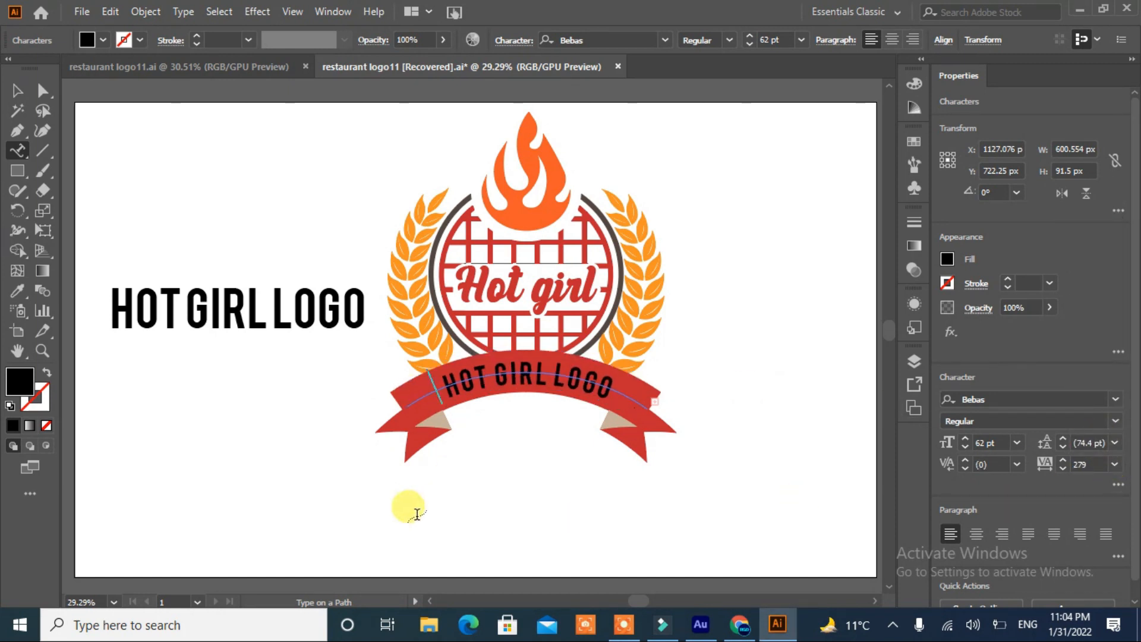
# Recolor the arched banner text with the leaves' orange using the Eyedropper.
pyautogui.click(17, 291)
pyautogui.click(401, 259)
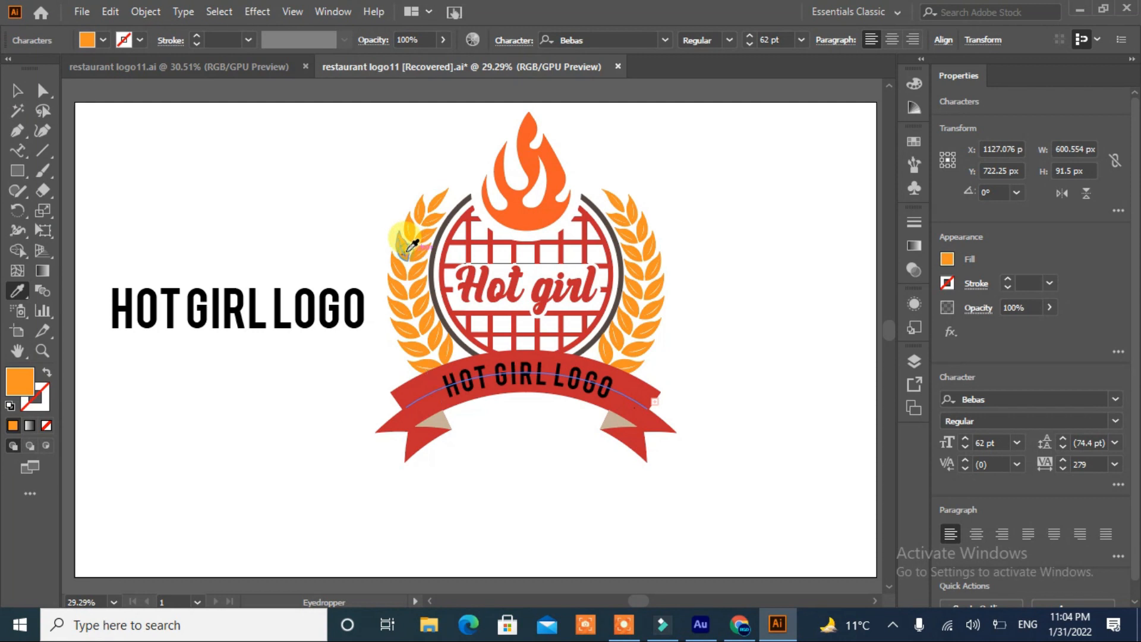
pyautogui.click(27, 92)
pyautogui.click(21, 287)
pyautogui.click(400, 257)
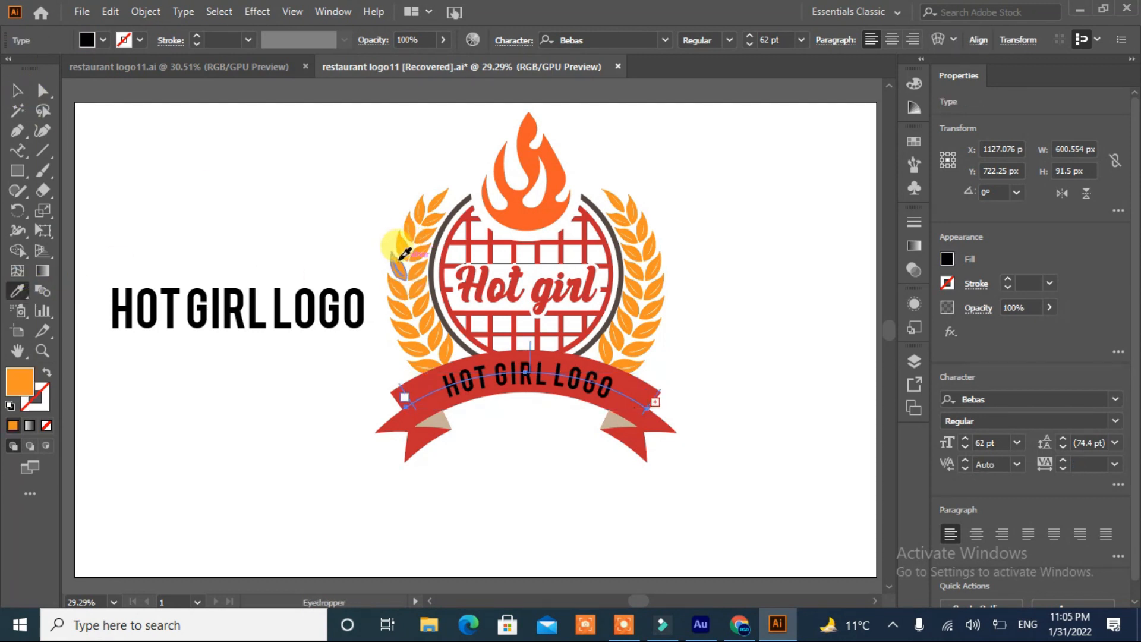
pyautogui.click(22, 92)
pyautogui.click(209, 213)
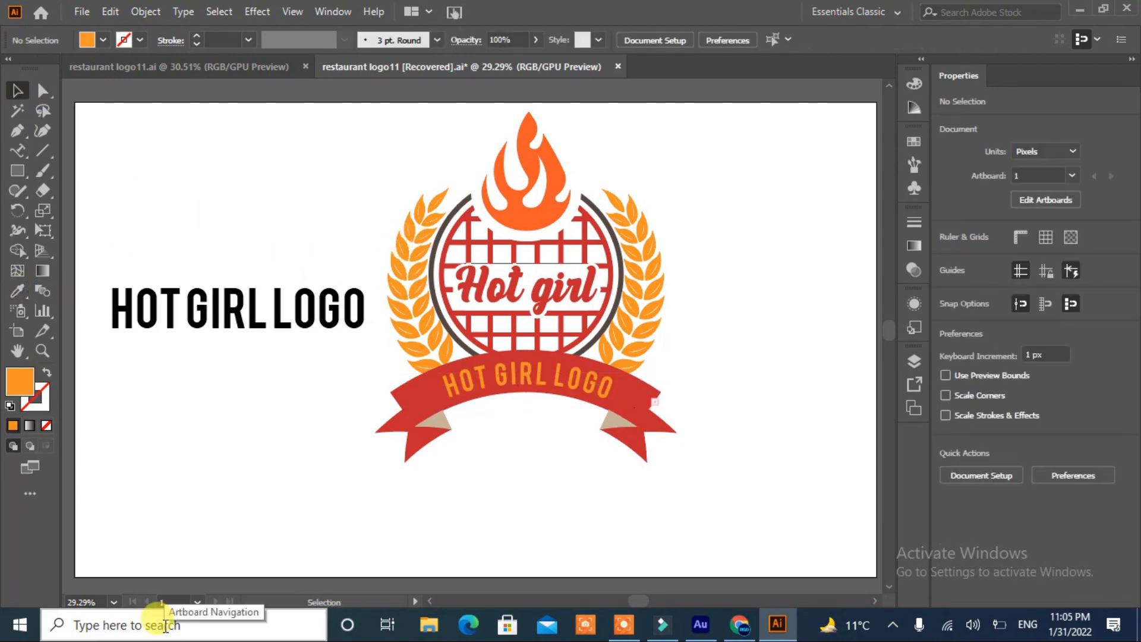
# Draw an orange star about 55 by 57 px and place one at each end of the banner text.
pyautogui.click(534, 382)
pyautogui.click(510, 481)
pyautogui.moveTo(20, 174); pyautogui.dragTo(66, 248)
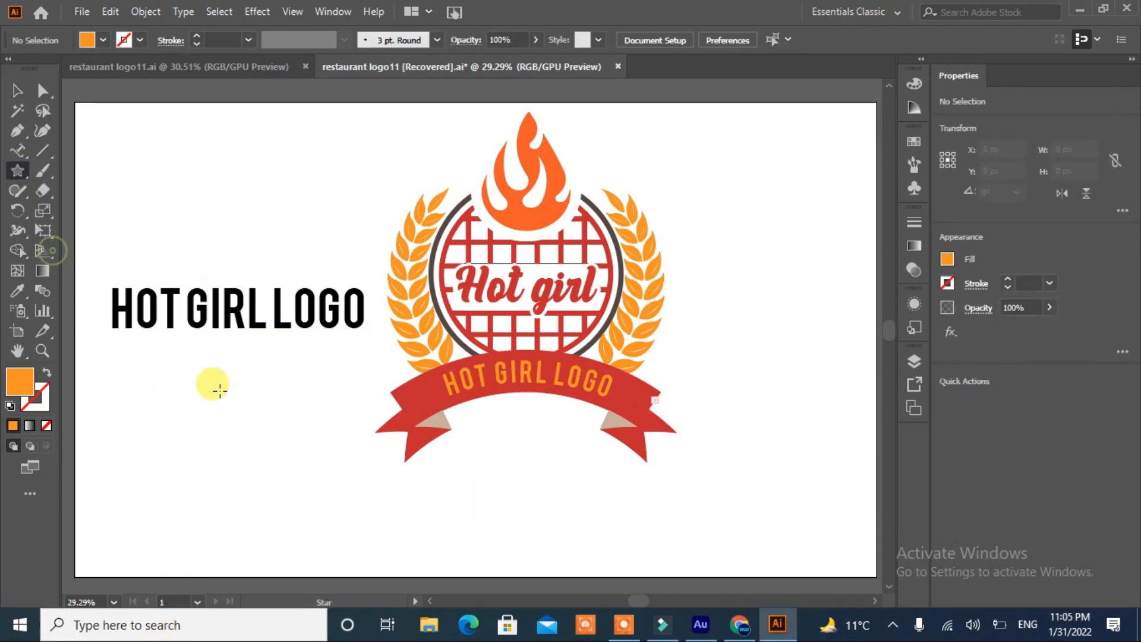
pyautogui.moveTo(224, 395)
pyautogui.mouseDown()
pyautogui.moveTo(212, 382)
pyautogui.moveTo(628, 398)
pyautogui.mouseUp()
pyautogui.press('v')
pyautogui.click(473, 468)
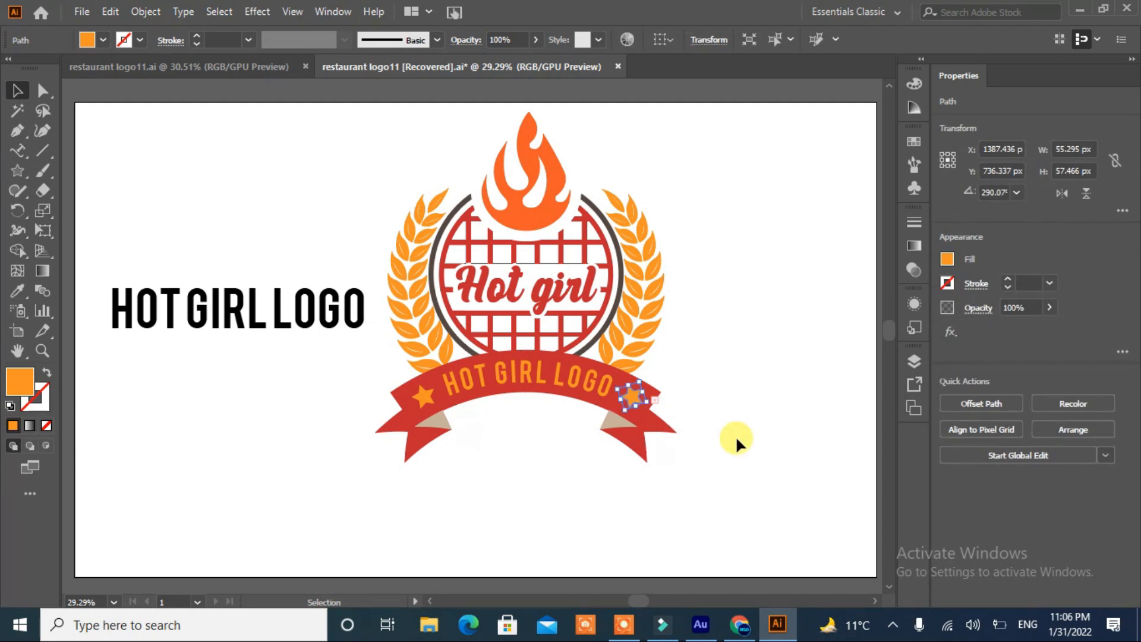
pyautogui.click(591, 382)
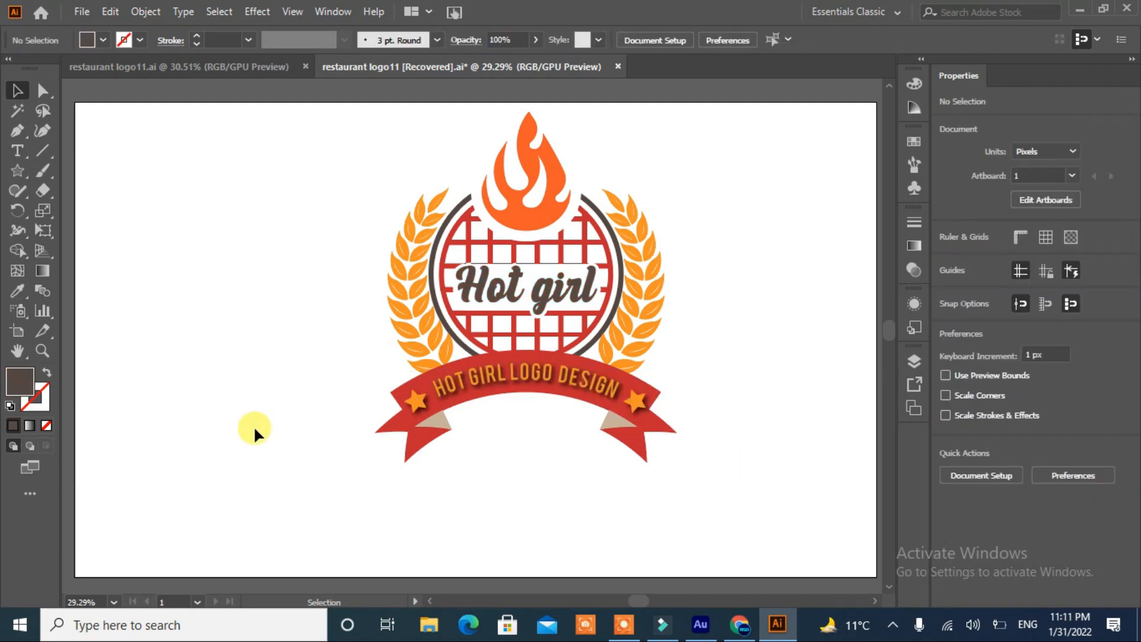
# Draw an open arc about 338 px wide below the ribbon's centre, with no fill and a dark stroke.
pyautogui.click(17, 154)
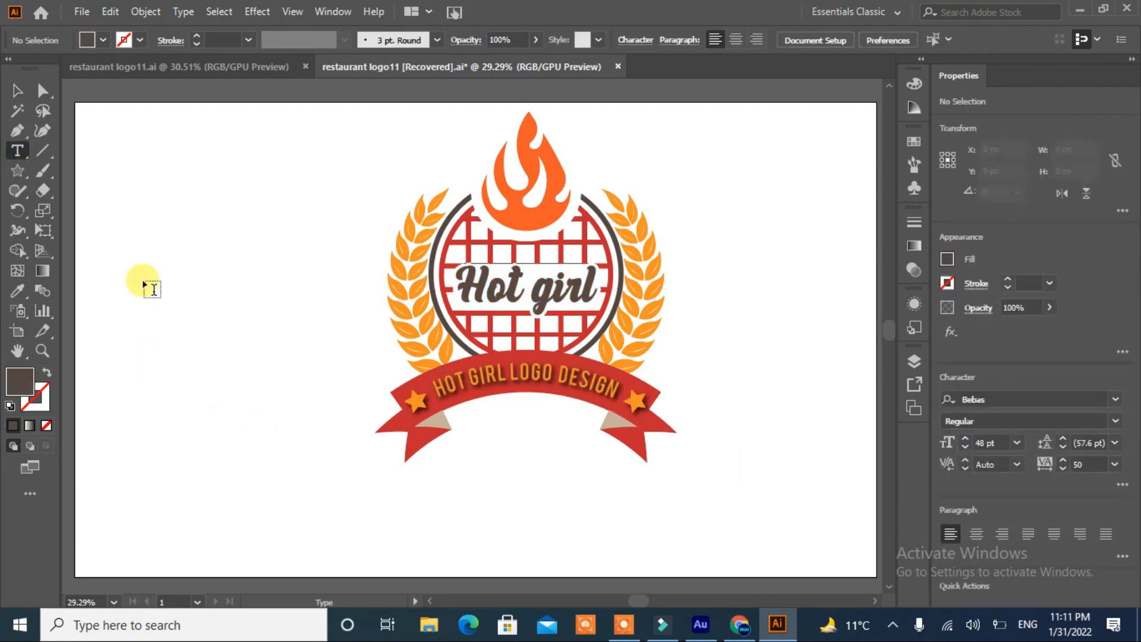
pyautogui.click(17, 134)
pyautogui.click(458, 426)
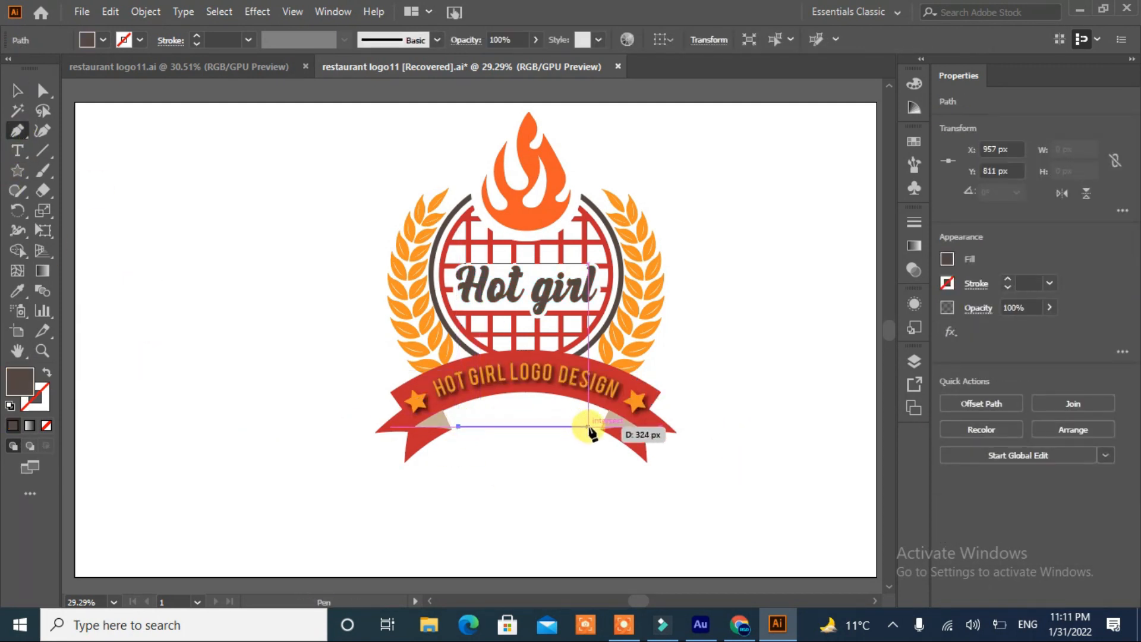
pyautogui.moveTo(661, 447); pyautogui.dragTo(670, 459)
pyautogui.click(576, 480)
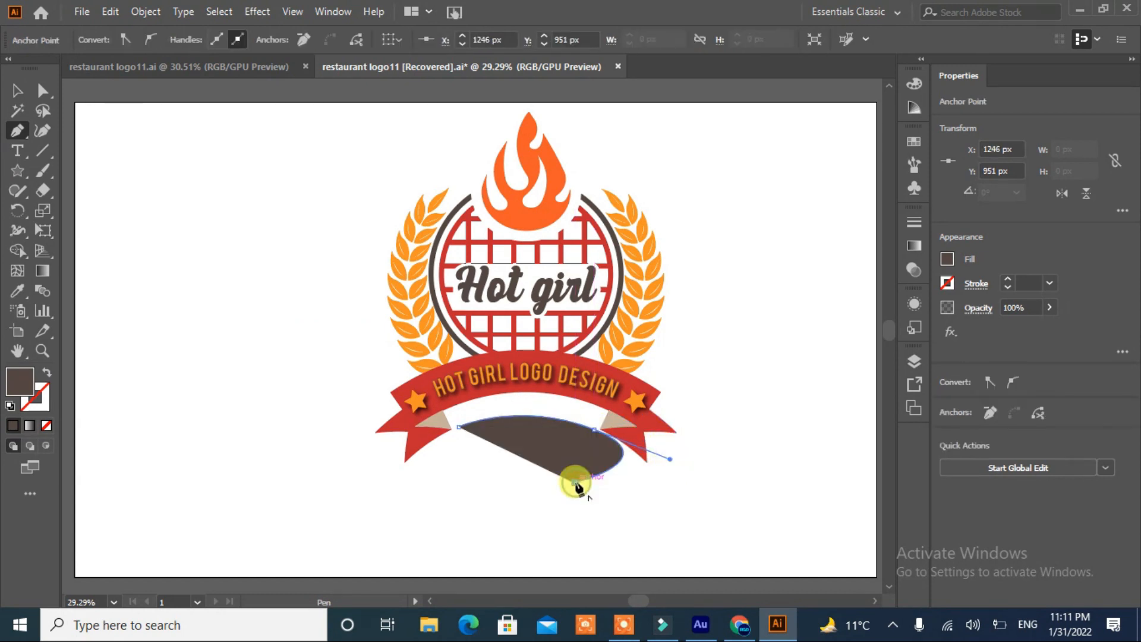
pyautogui.hotkey('ctrl', 'z')
pyautogui.click(46, 371)
# Add path text reading "TAGLINE HERE" along the arc below the ribbon.
pyautogui.moveTo(18, 153); pyautogui.dragTo(71, 187)
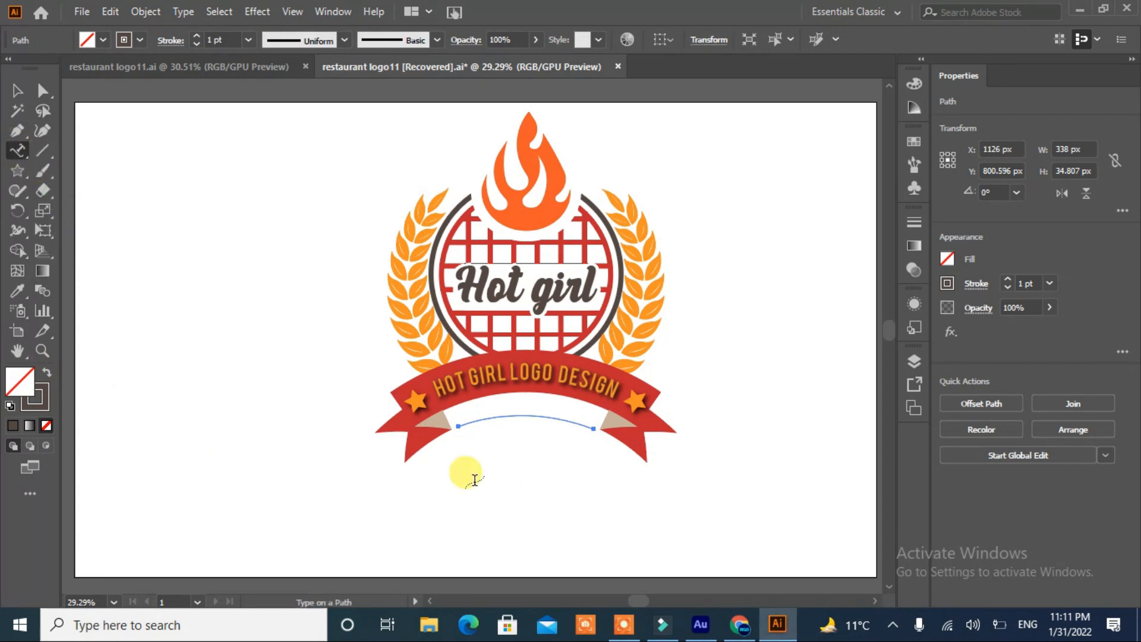
pyautogui.click(462, 424)
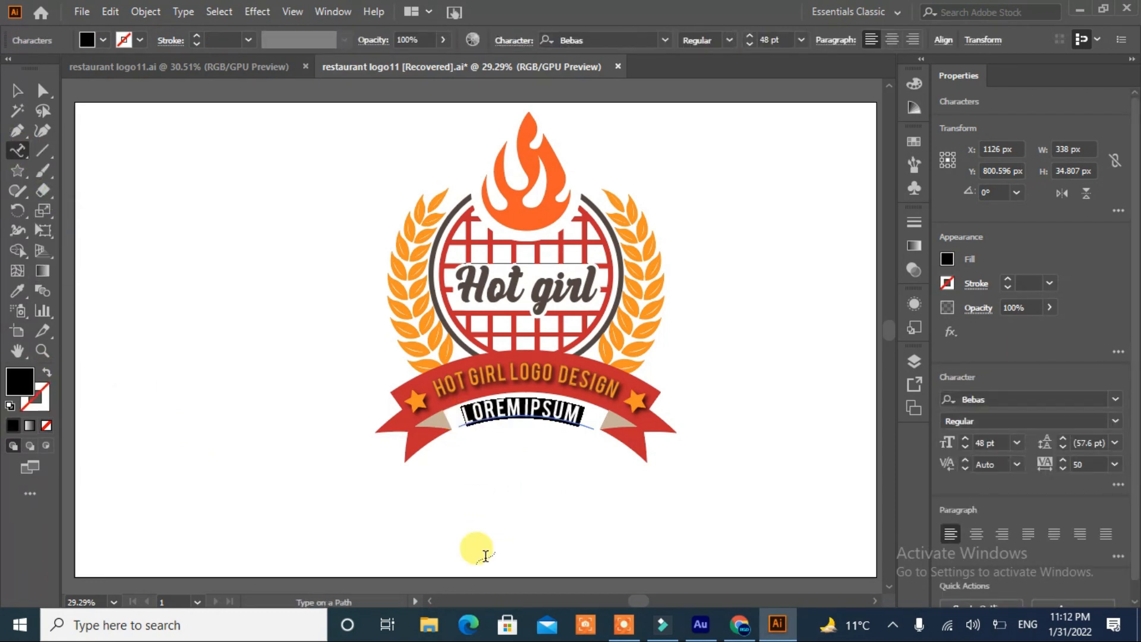
pyautogui.write('TAGLINE')
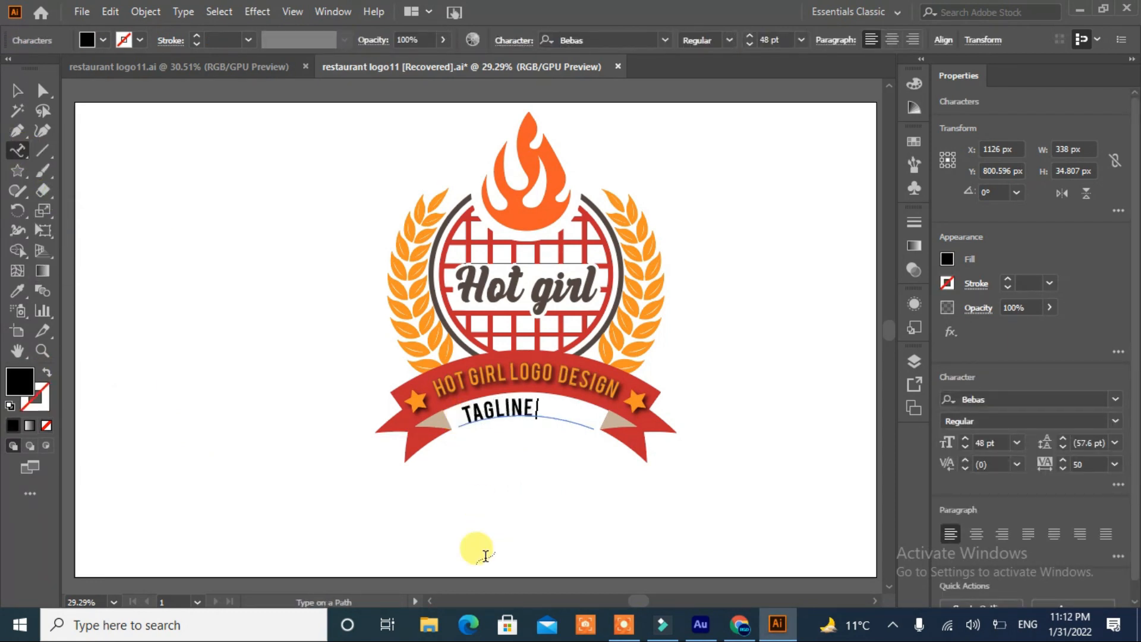
pyautogui.press('Escape')
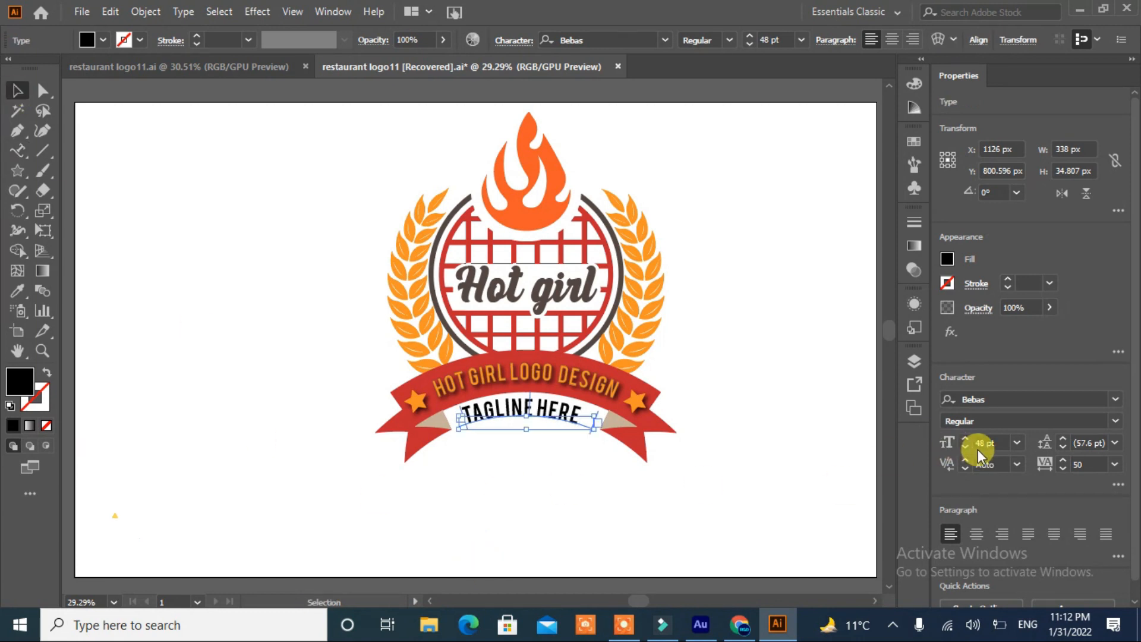
# Reduce the tagline's font size to 34 pt and shift its start along the arc so it sits centred under the ribbon.
pyautogui.scroll(-14, 965, 448)
pyautogui.press('a')
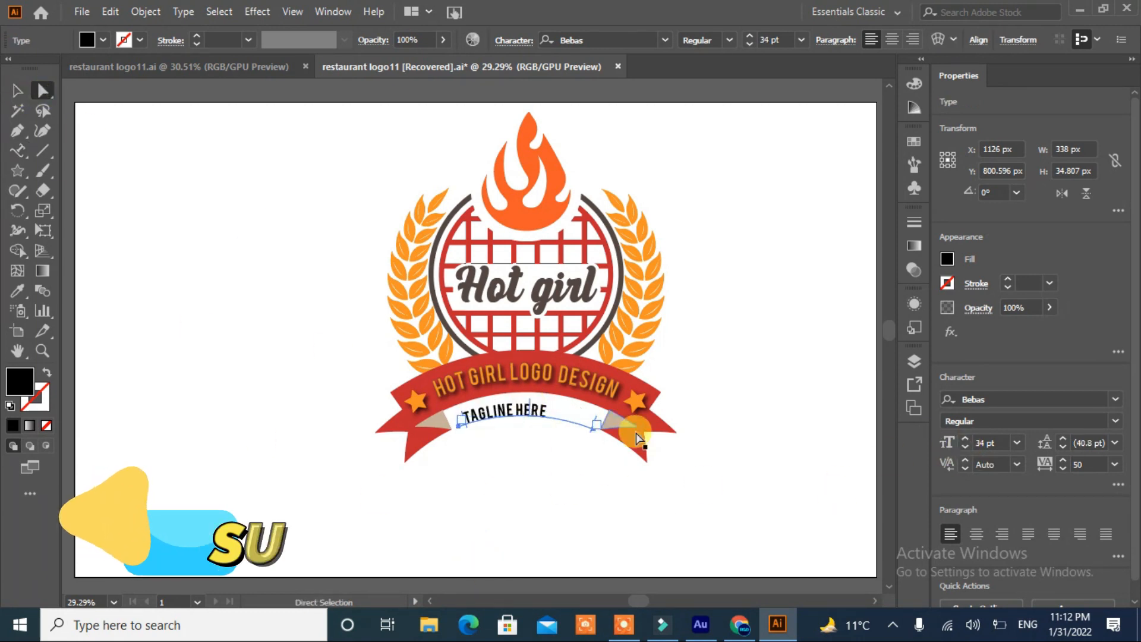
pyautogui.moveTo(529, 403)
pyautogui.mouseDown()
pyautogui.moveTo(551, 399)
pyautogui.moveTo(536, 405)
pyautogui.mouseUp()
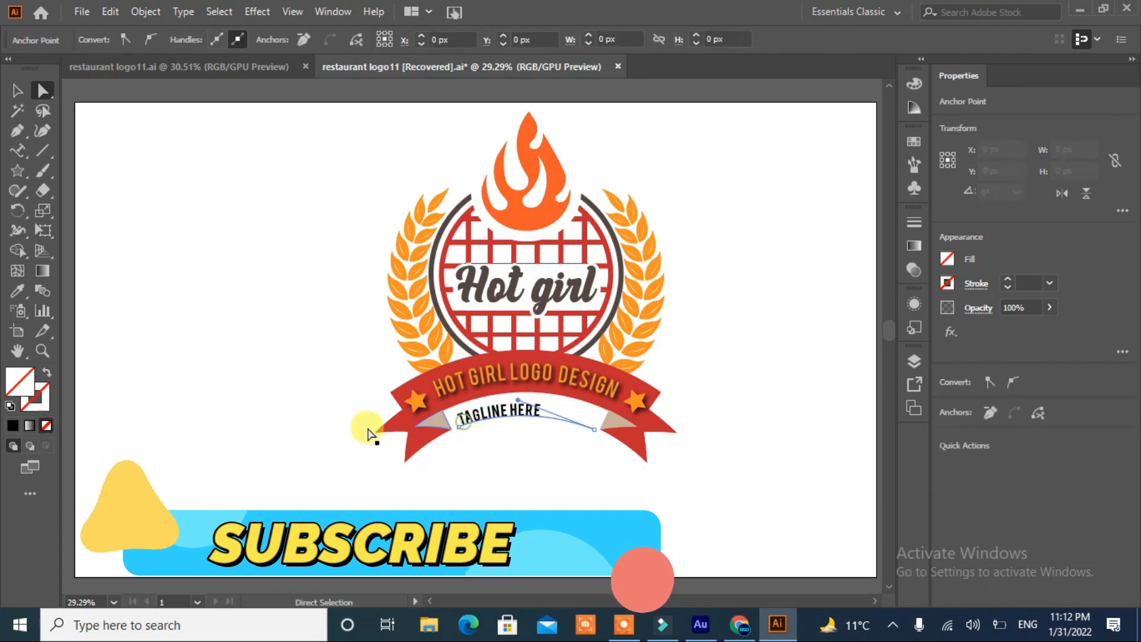
pyautogui.click(18, 151)
pyautogui.click(464, 417)
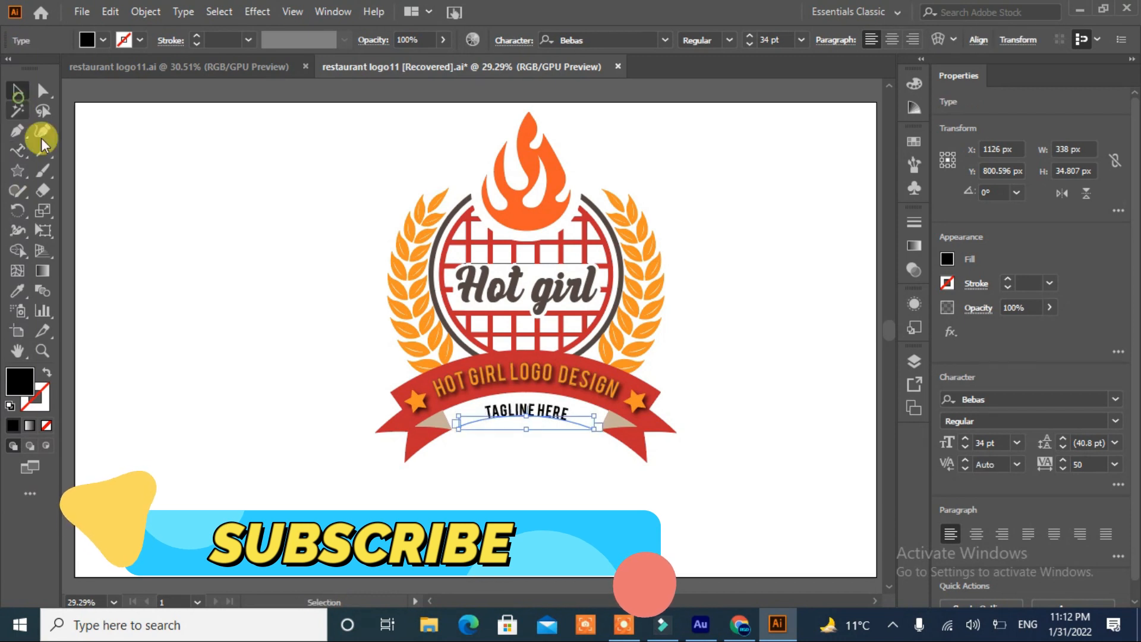
# Stretch the tagline text vertically to a height of about 41 px, keeping its width.
pyautogui.click(17, 90)
pyautogui.click(219, 340)
pyautogui.click(535, 417)
pyautogui.moveTo(526, 416)
pyautogui.mouseDown()
pyautogui.moveTo(521, 407)
pyautogui.moveTo(528, 426)
pyautogui.mouseUp()
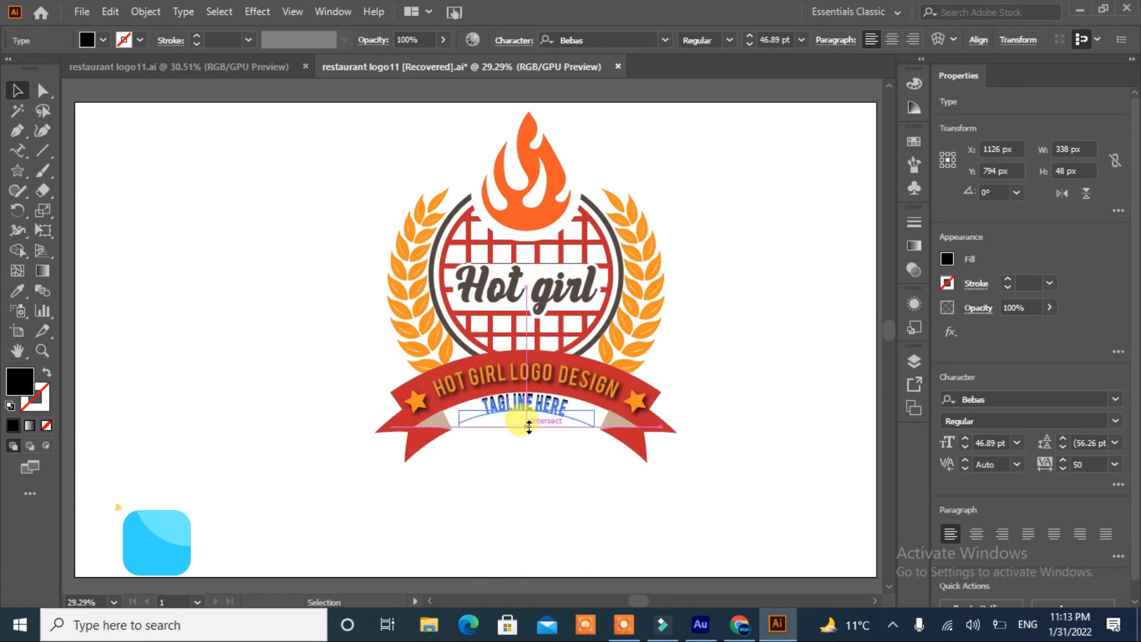
# Nudge the tagline down slightly to clear the ribbon and select all the artwork.
pyautogui.click(187, 223)
pyautogui.click(523, 418)
pyautogui.press('Down')
pyautogui.press('Down')
pyautogui.press('Down')
pyautogui.press('Down')
pyautogui.press('Down')
pyautogui.press('Down')
pyautogui.press('Down')
pyautogui.press('Down')
pyautogui.press('Down')
pyautogui.press('Down')
pyautogui.press('Down')
pyautogui.press('Down')
pyautogui.press('Down')
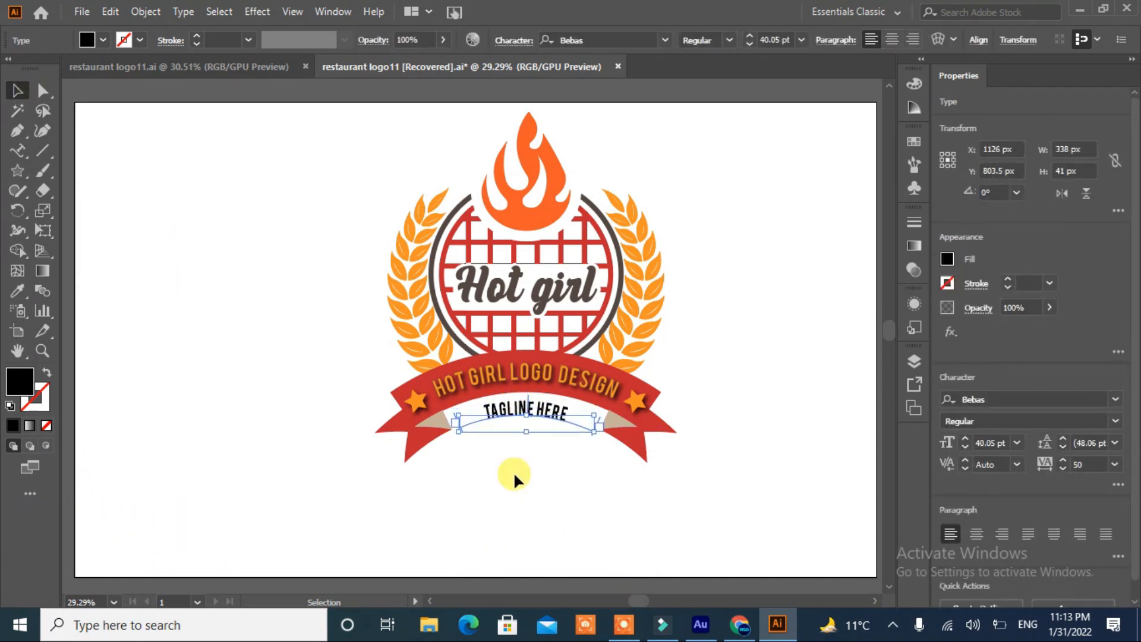
pyautogui.click(515, 472)
pyautogui.hotkey('ctrl', 'a')
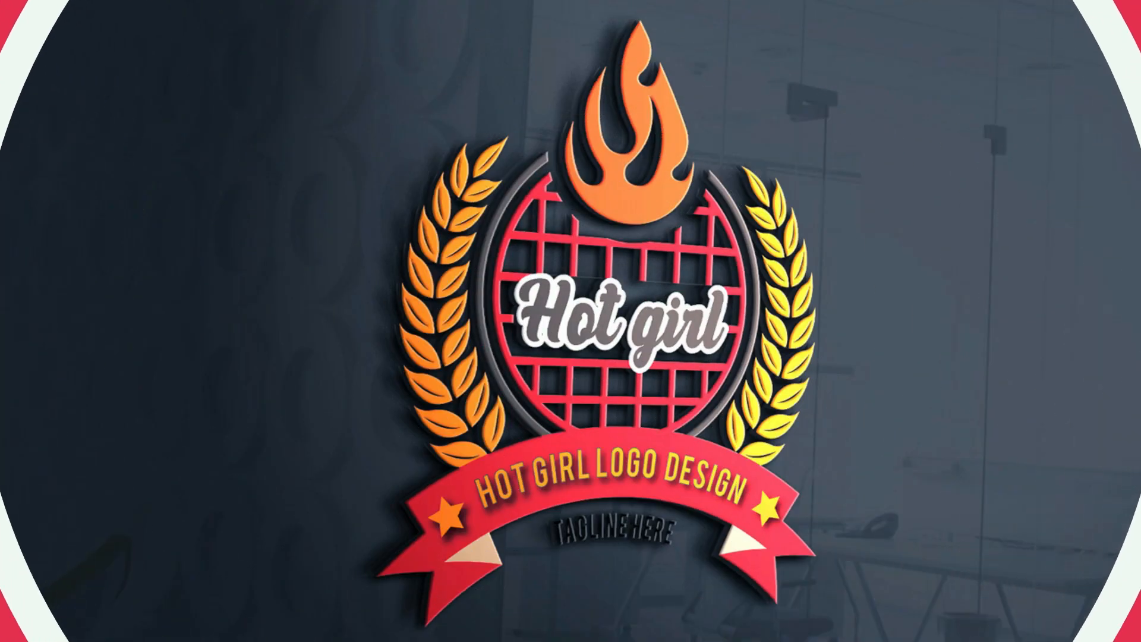